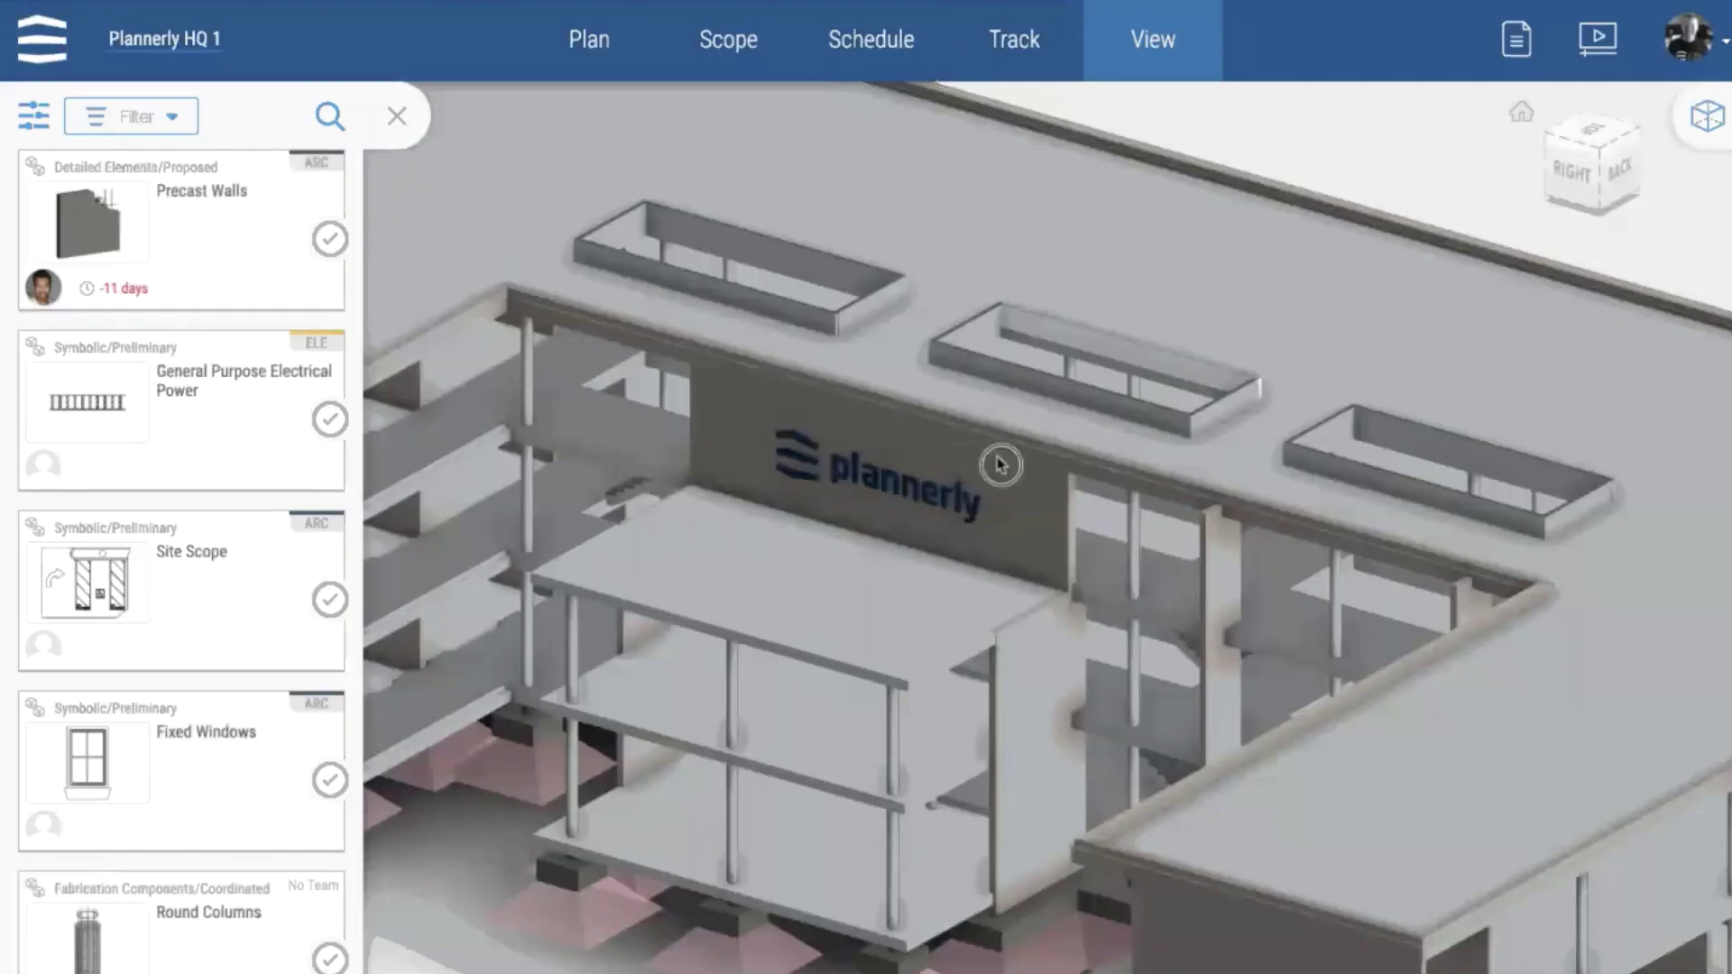
Orbit the building model and search its element list for 'sit'.
{"action": "left_click_drag", "start_coordinate": [996, 463], "coordinate": [793, 610]}
{"action": "left_click", "coordinate": [326, 118]}
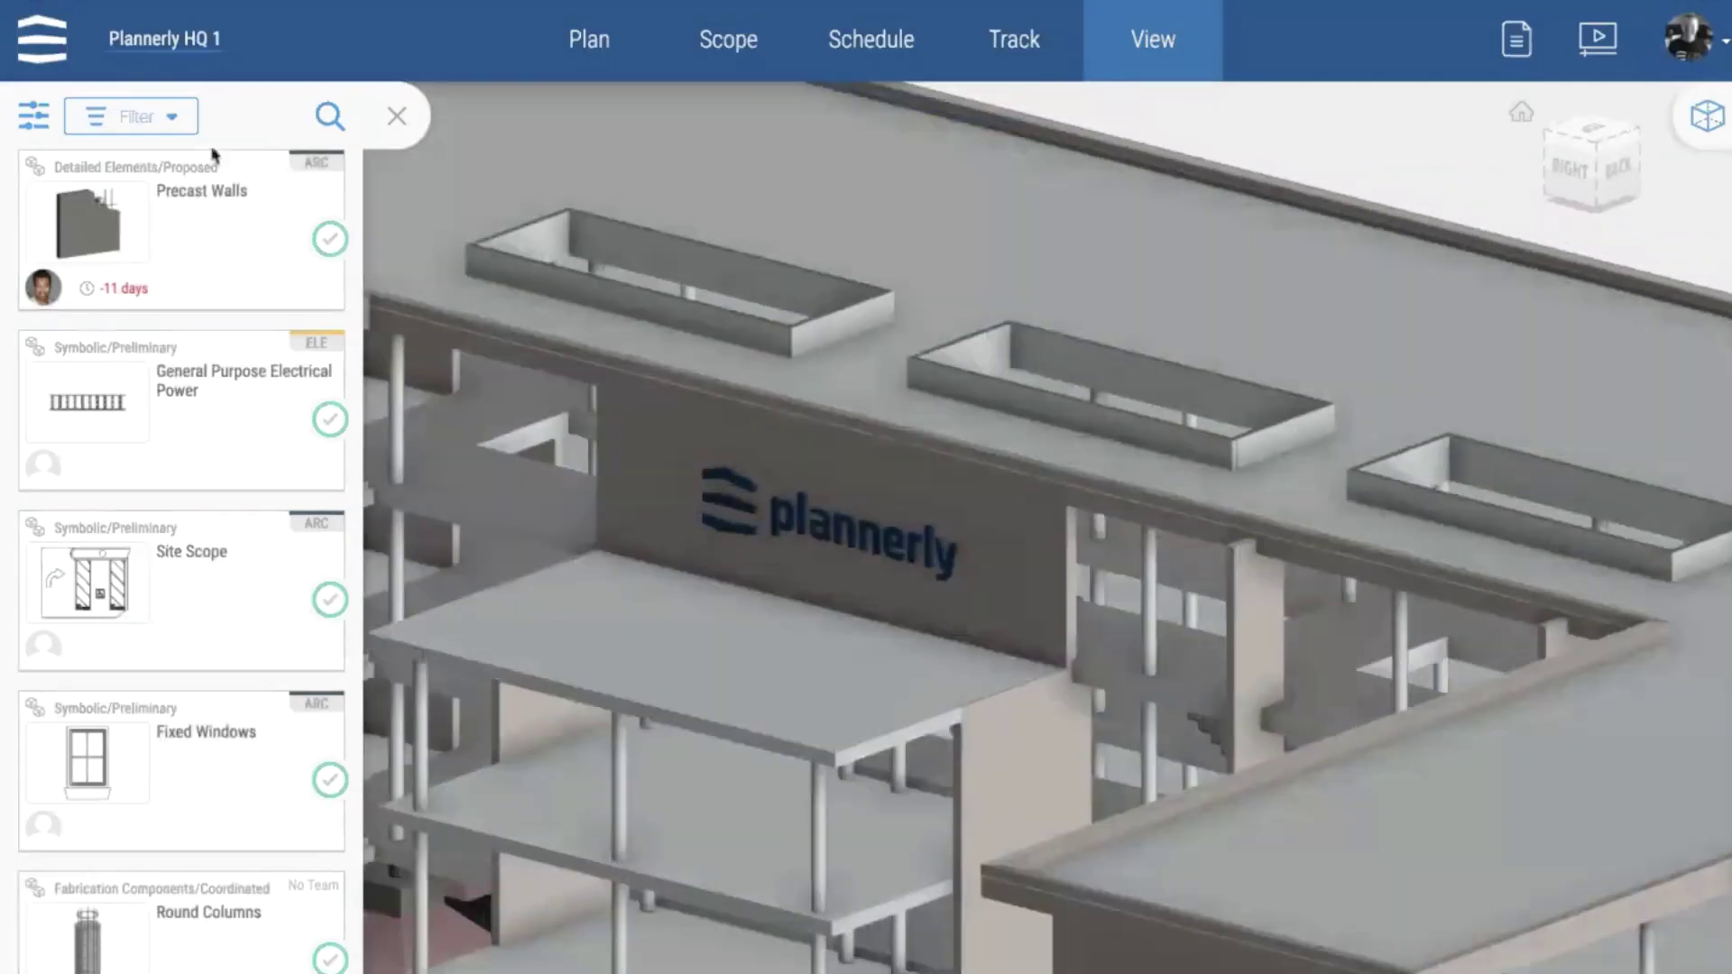
{"action": "type", "text": "sit"}
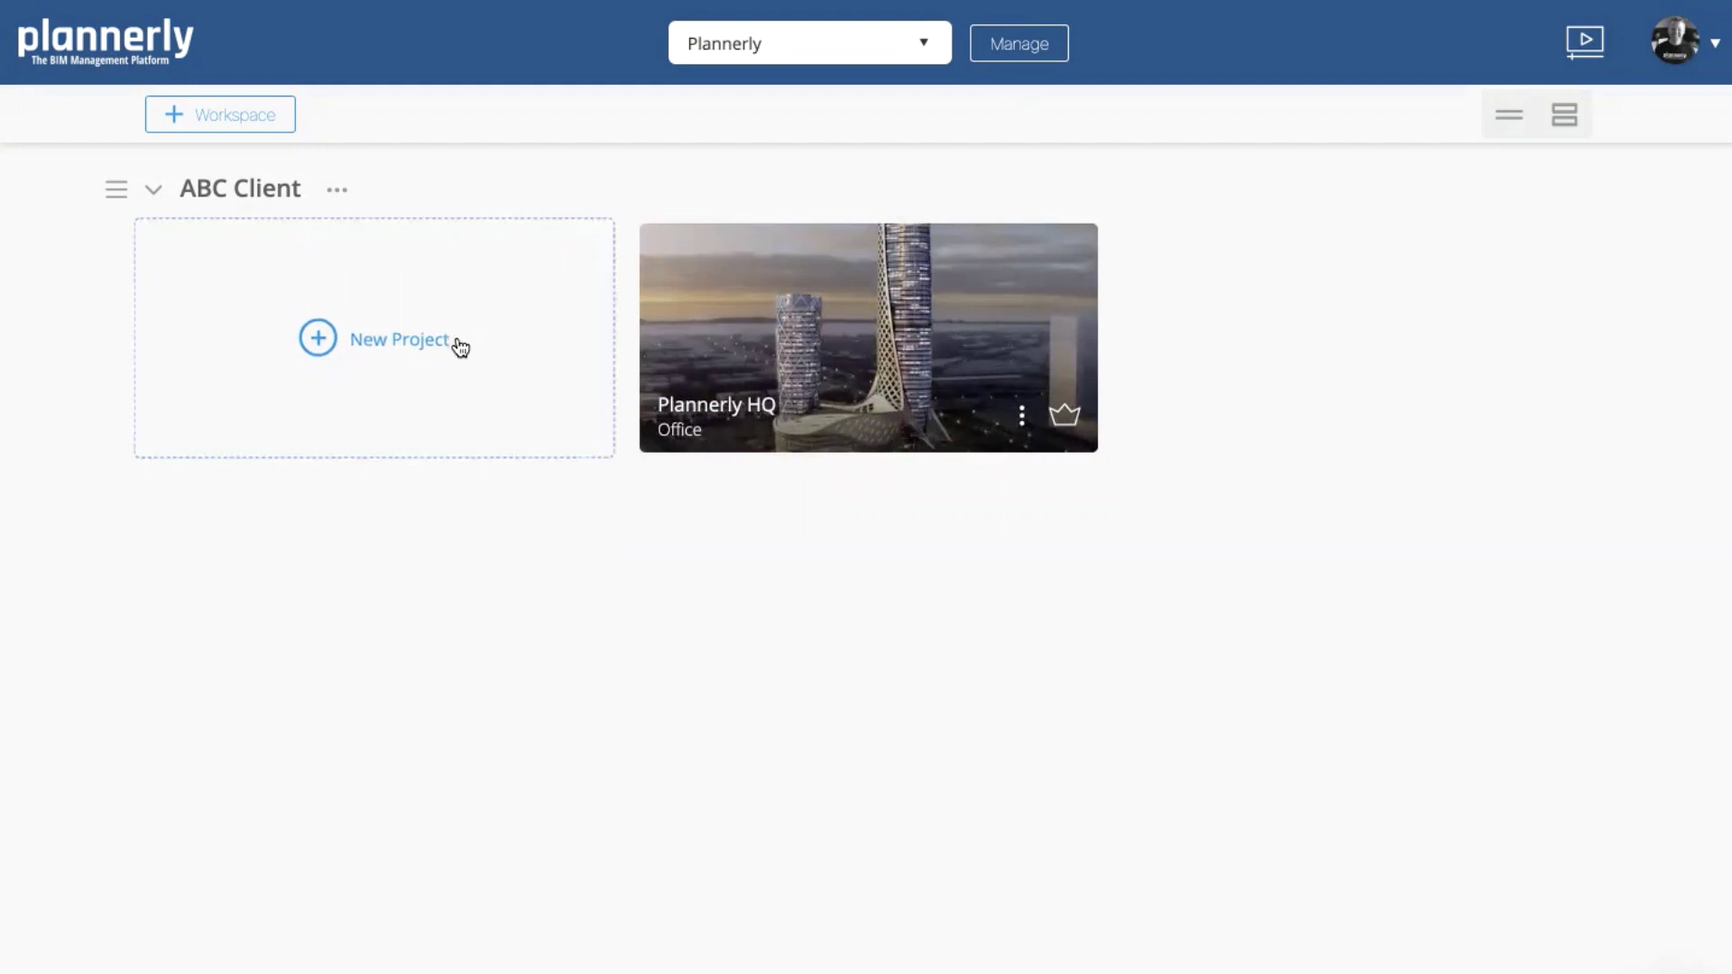
Open Plannerly HQ and briefly expand the Infinite Space team's member list in Teams.
{"action": "mouse_move", "coordinate": [932, 352]}
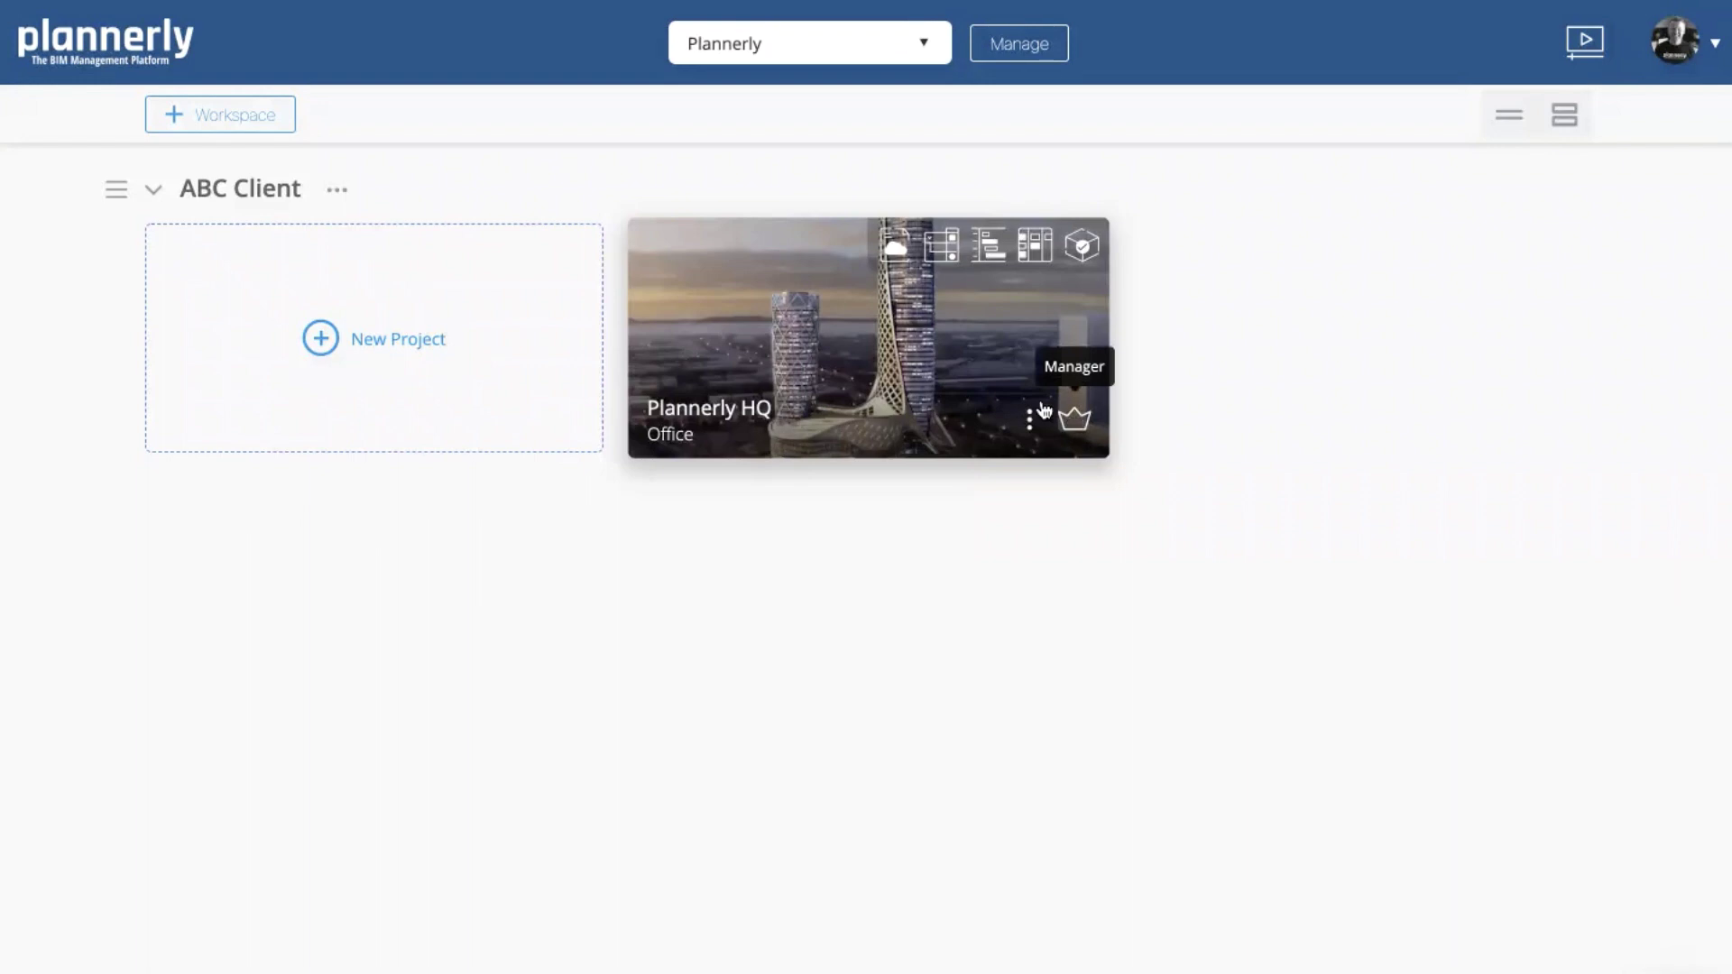
{"action": "left_click", "coordinate": [856, 346]}
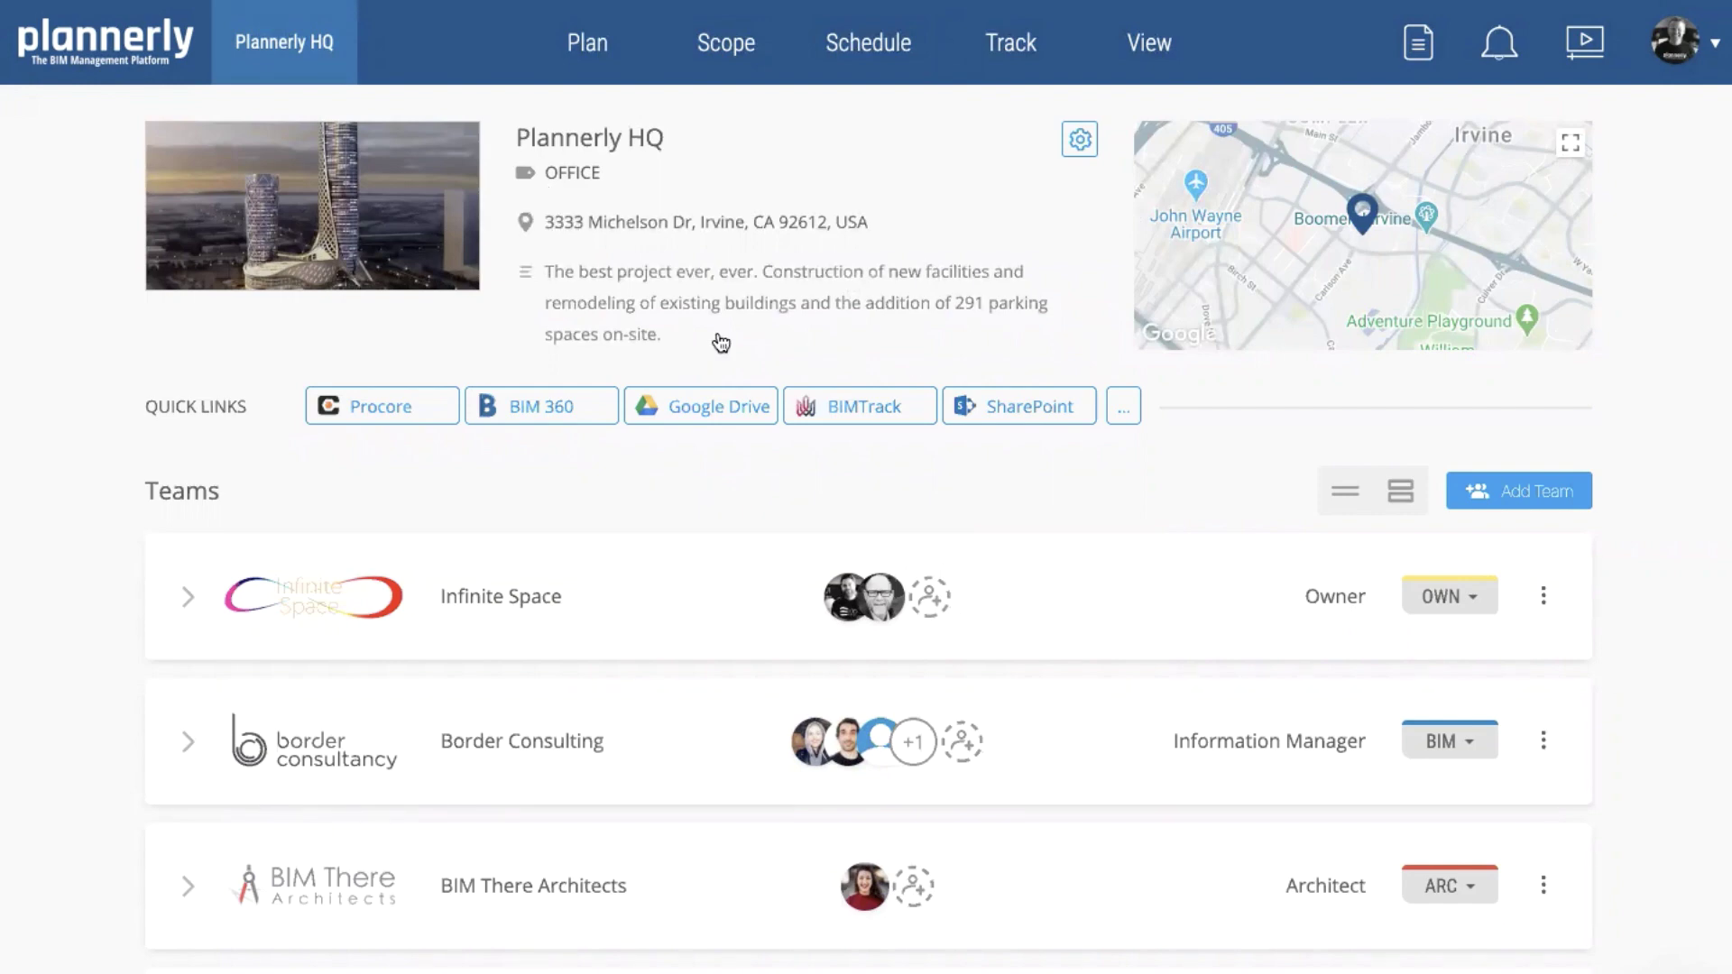
{"action": "mouse_move", "coordinate": [617, 413]}
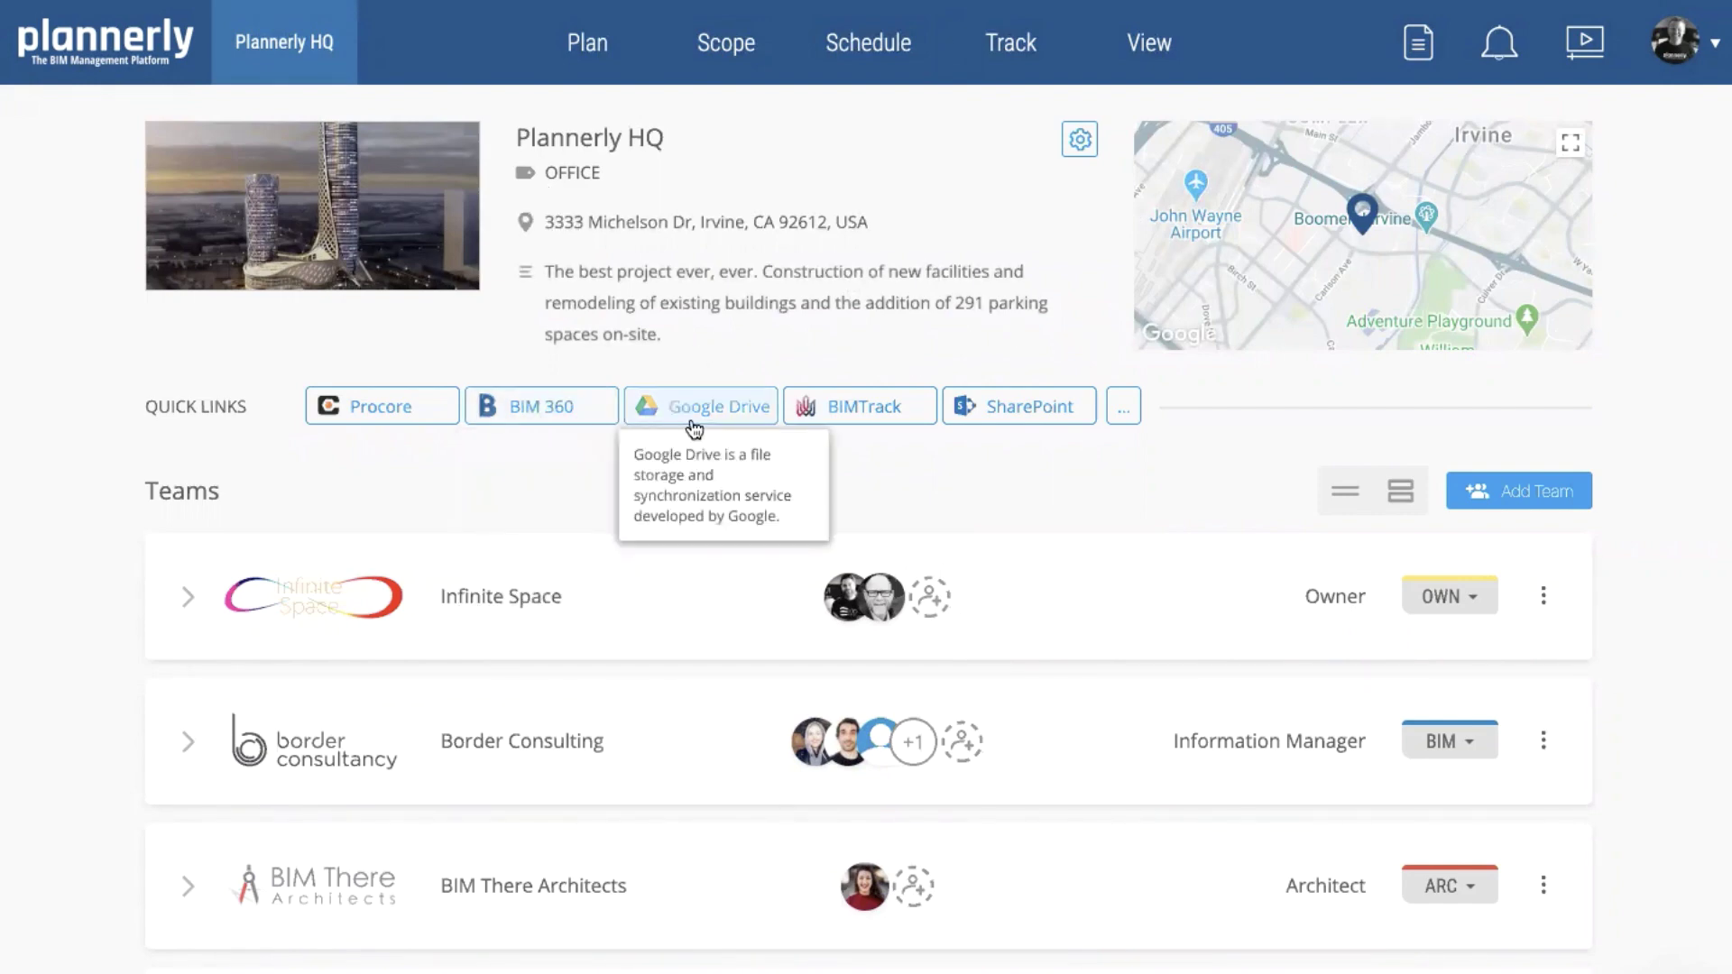
{"action": "mouse_move", "coordinate": [853, 421]}
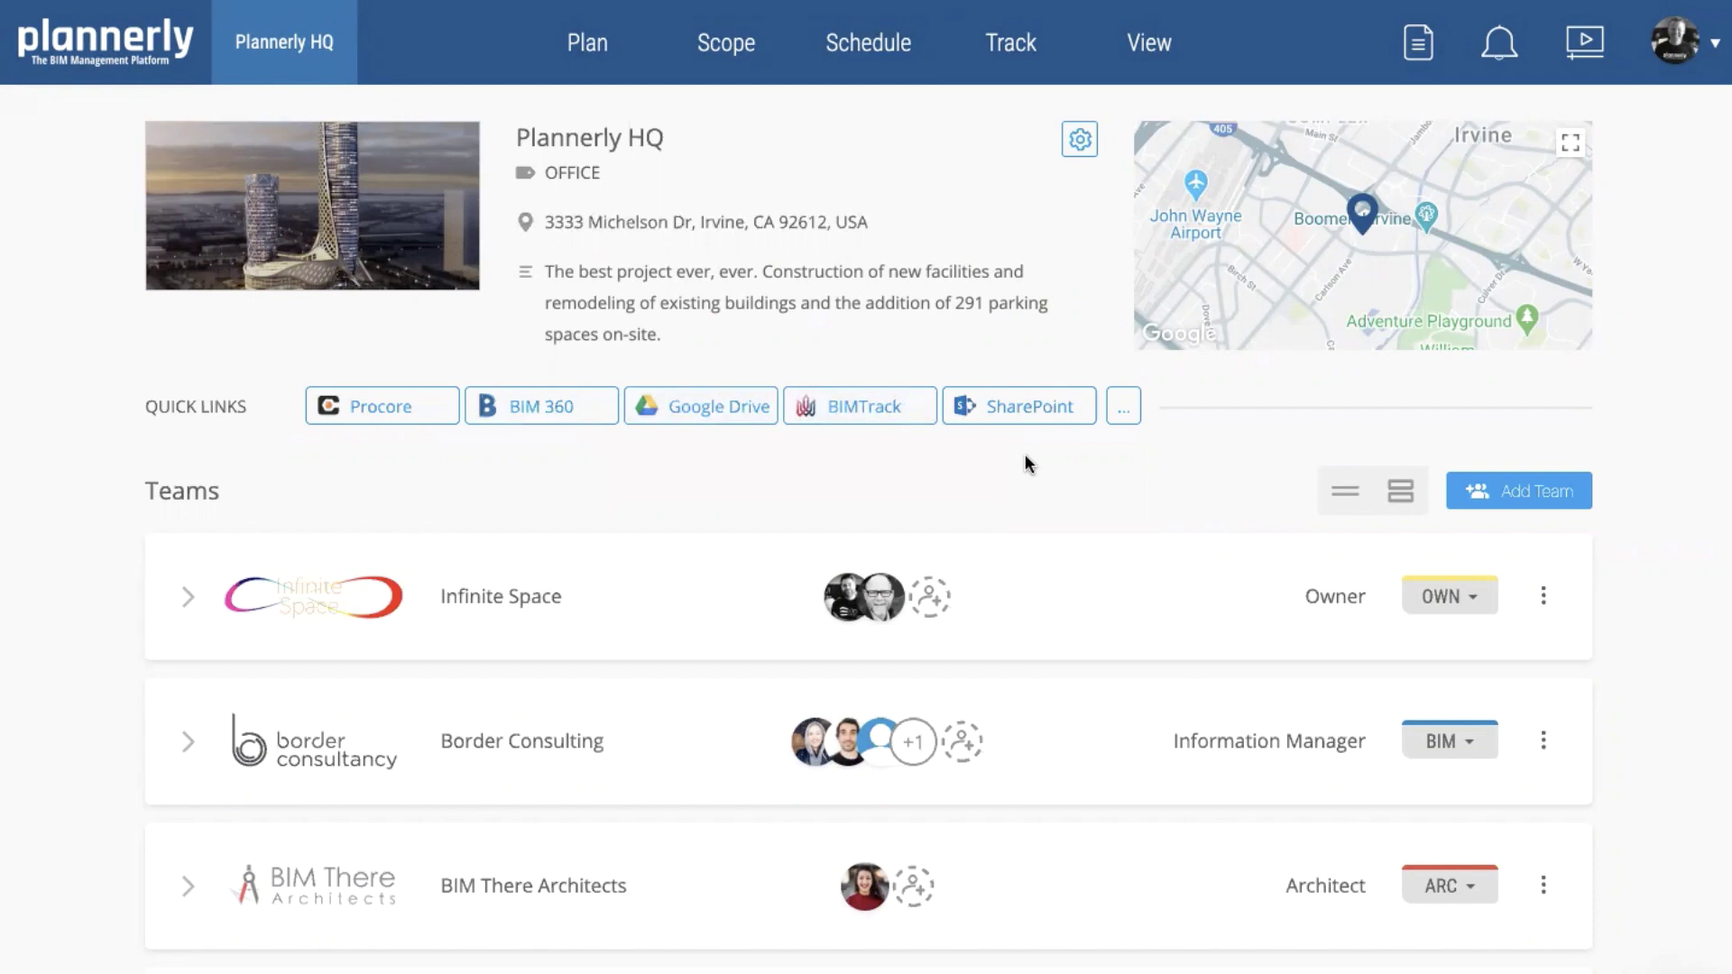
{"action": "scroll", "coordinate": [1025, 460], "scroll_direction": "down", "scroll_amount": 4}
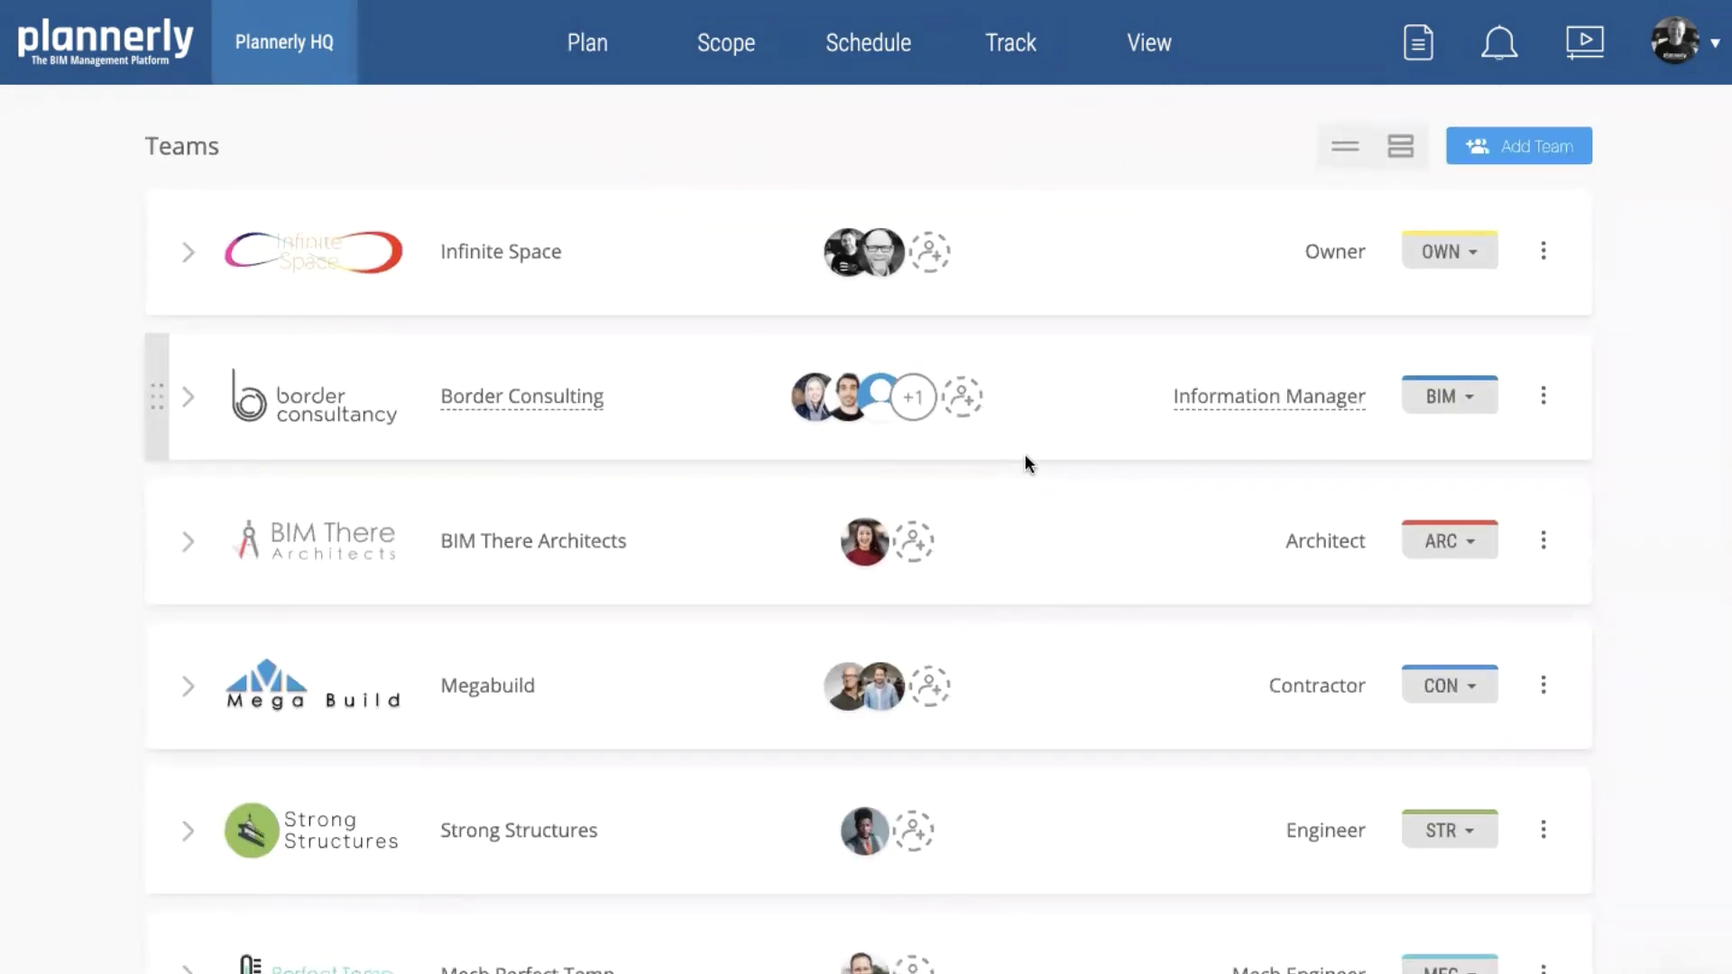
{"action": "left_click", "coordinate": [1018, 263]}
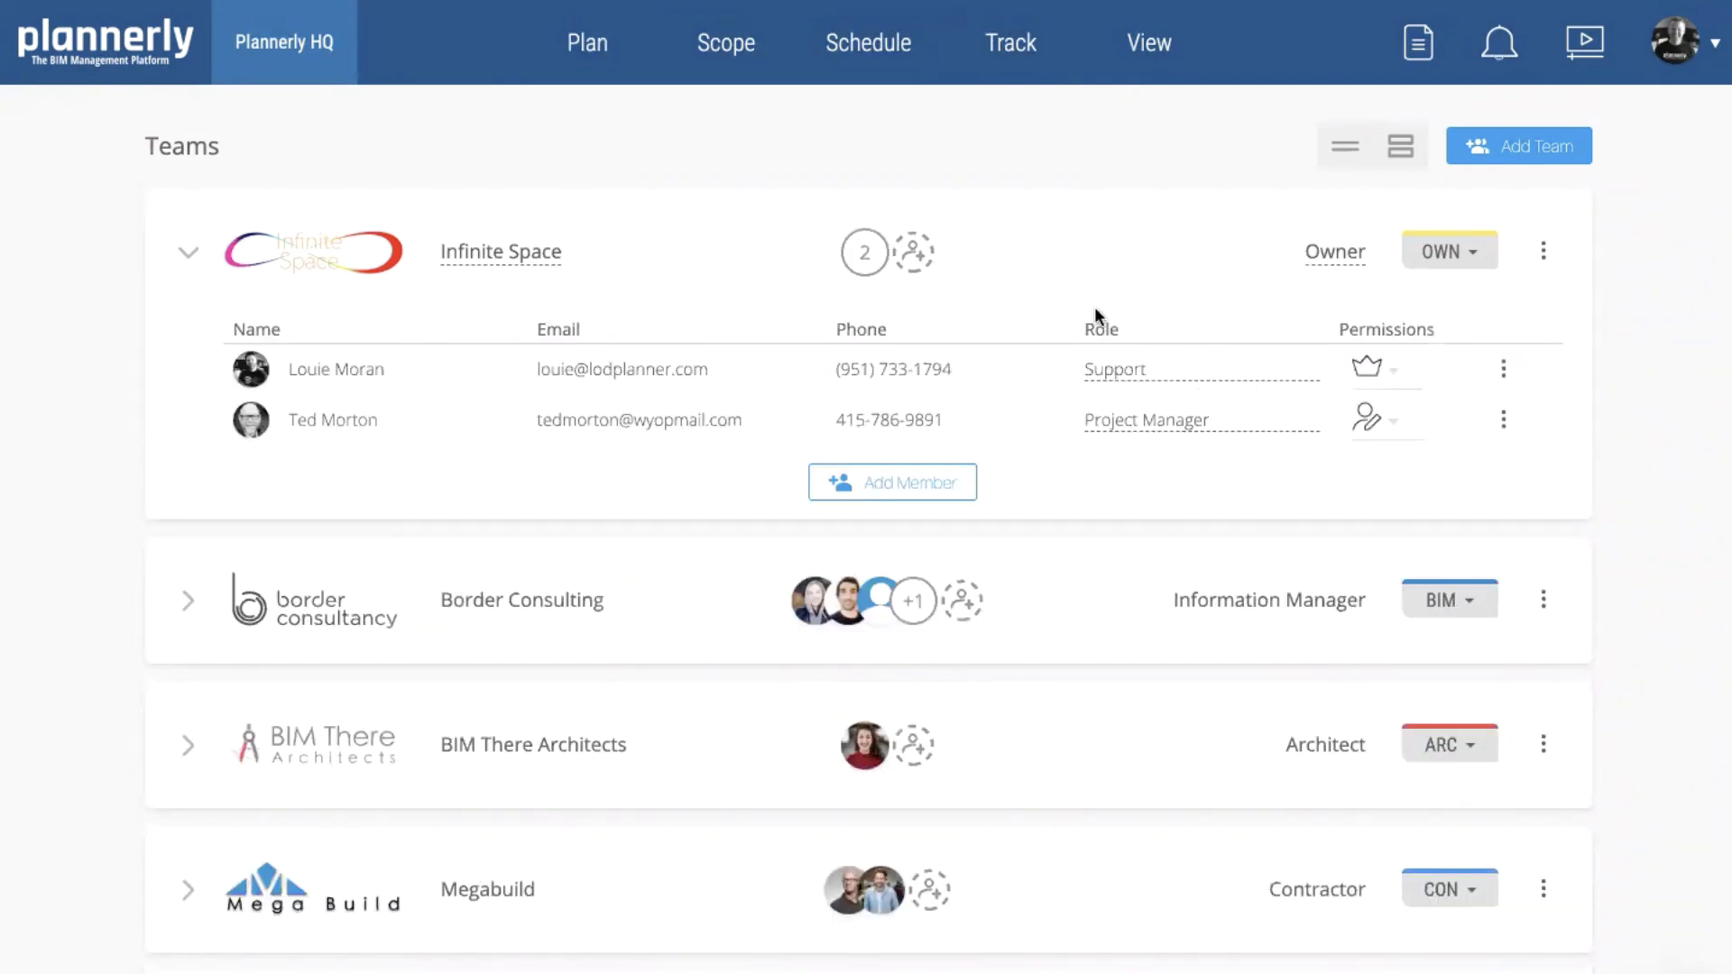
{"action": "left_click", "coordinate": [1047, 243]}
{"action": "scroll", "coordinate": [1047, 244], "scroll_direction": "up", "scroll_amount": 4}
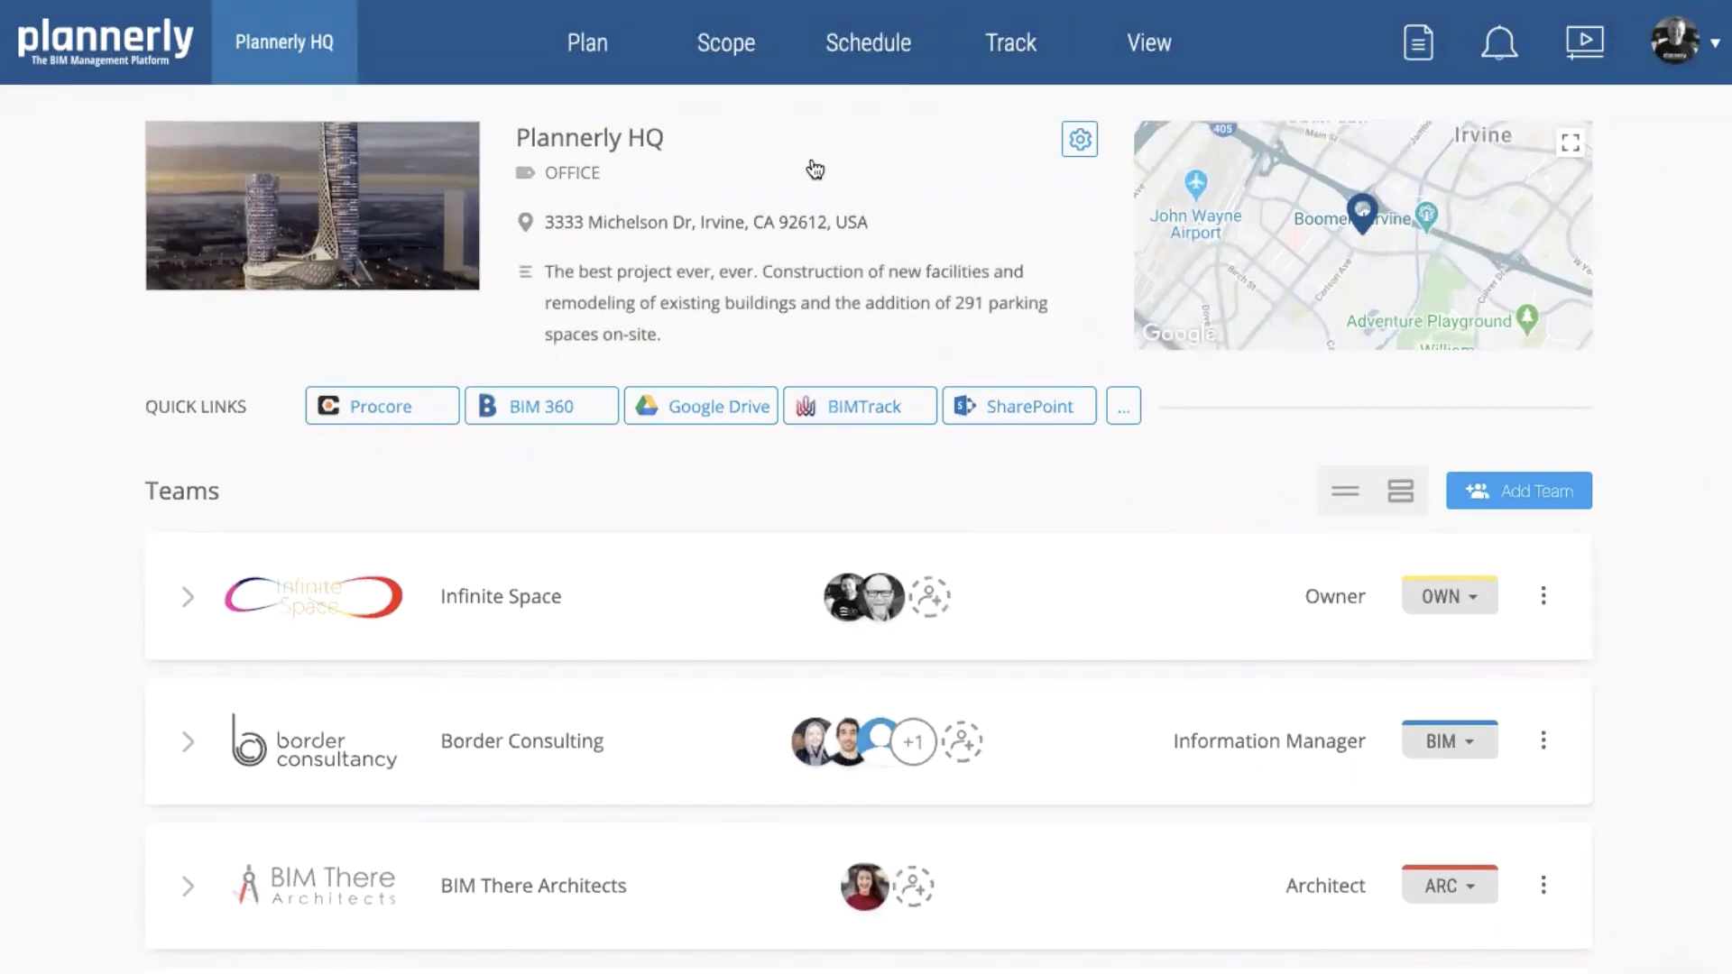
In the Plan, preview BIM Planning Basics and Appointing Party Requirements, then bring up the template library.
{"action": "left_click", "coordinate": [588, 45]}
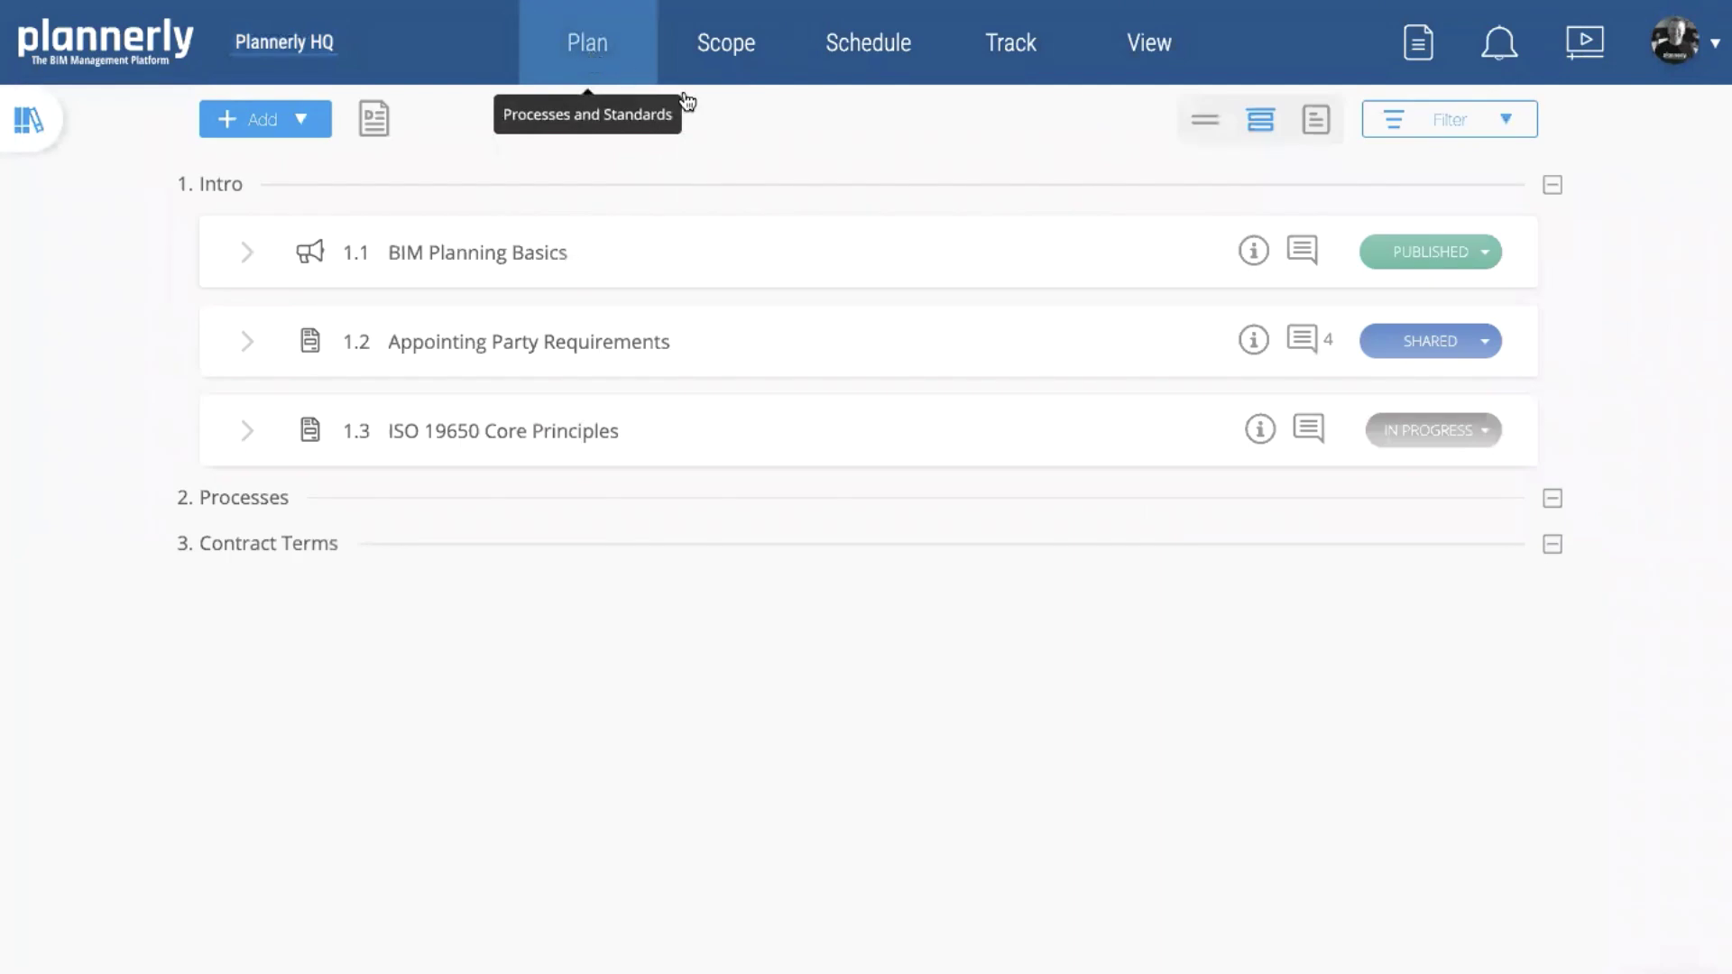
{"action": "mouse_move", "coordinate": [947, 436]}
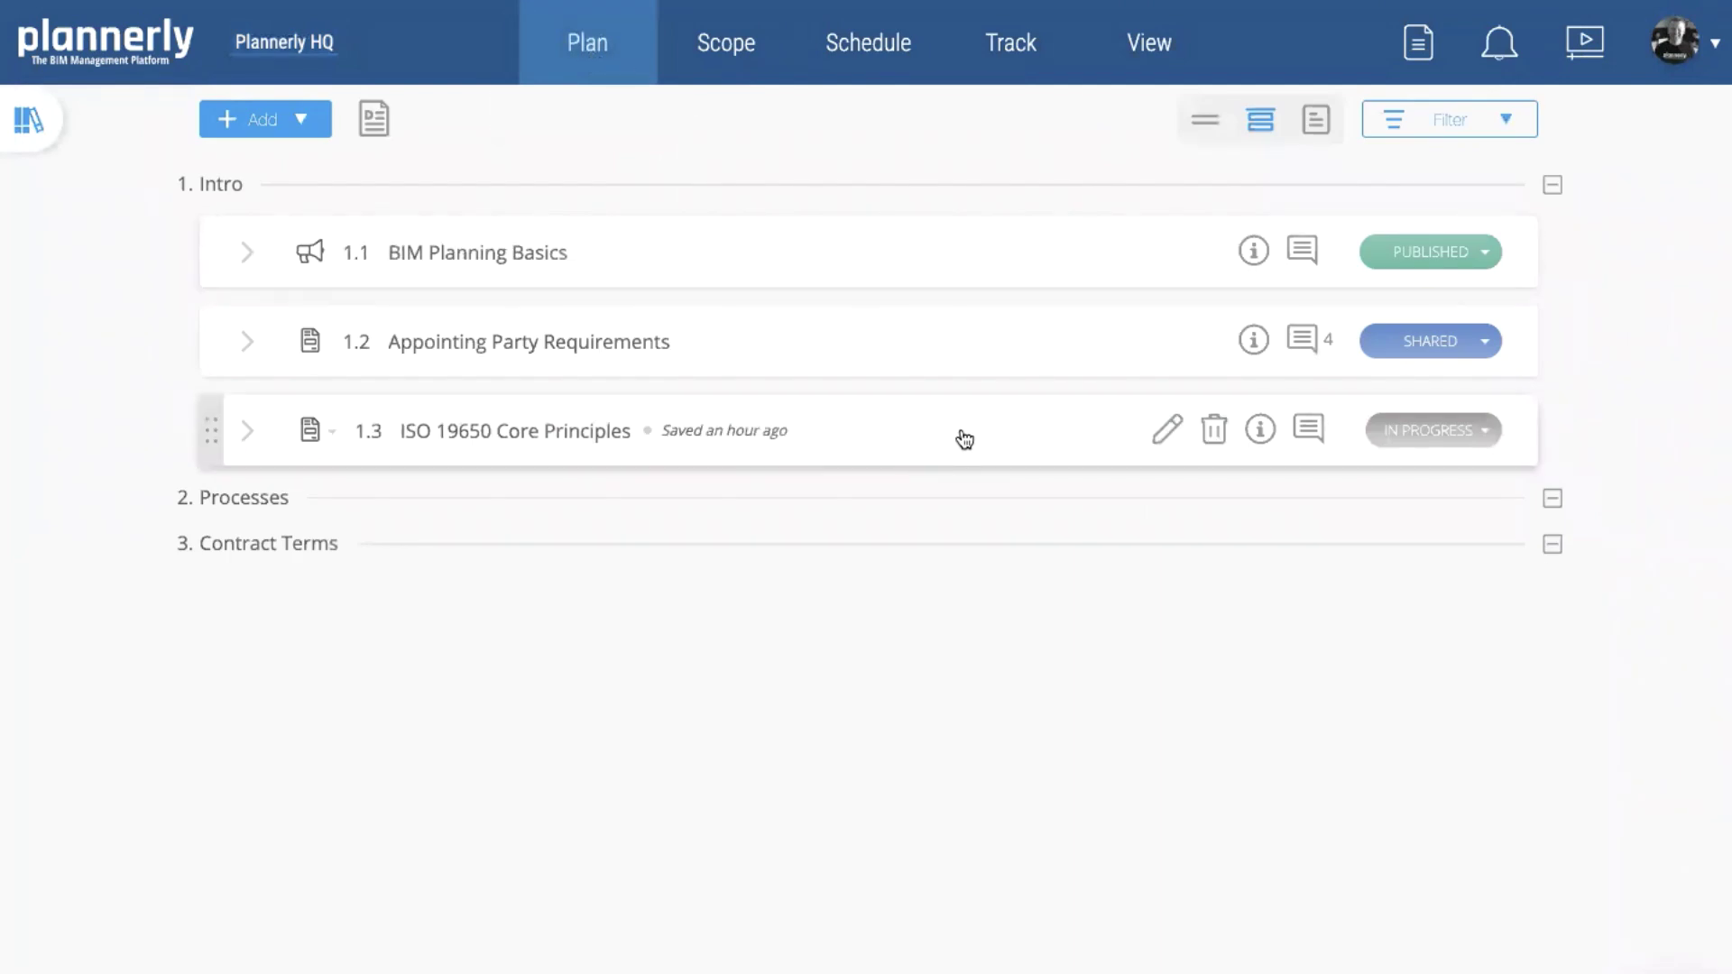
{"action": "left_click", "coordinate": [923, 252]}
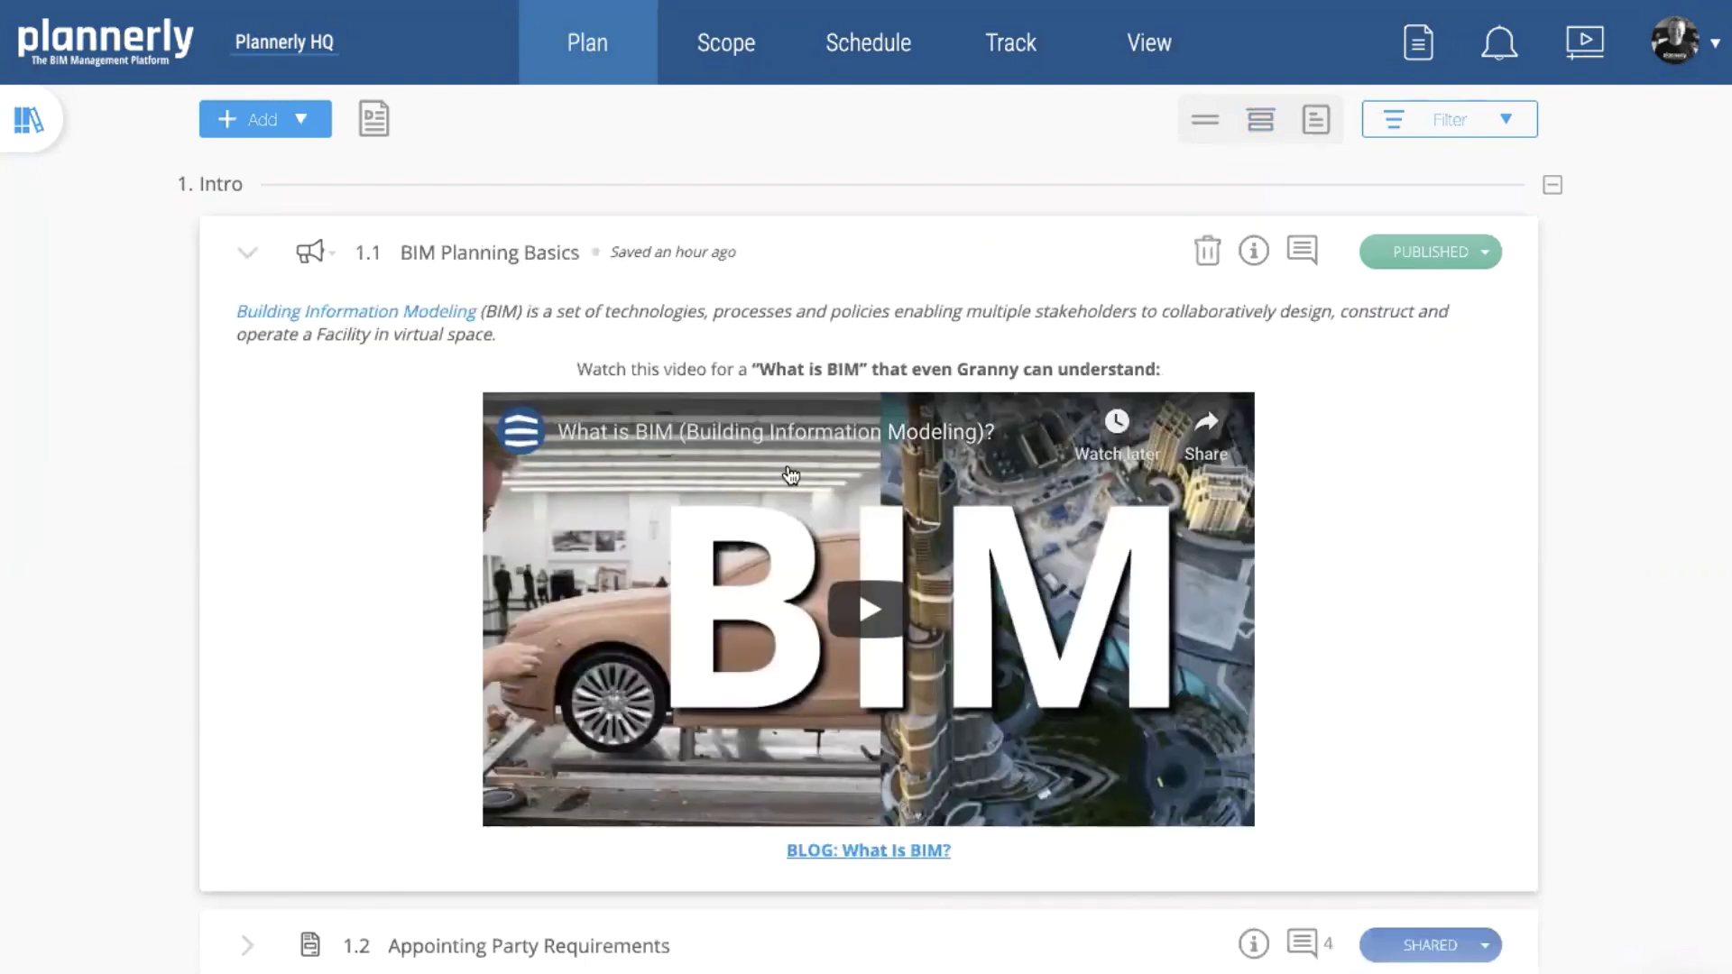
{"action": "left_click", "coordinate": [932, 263]}
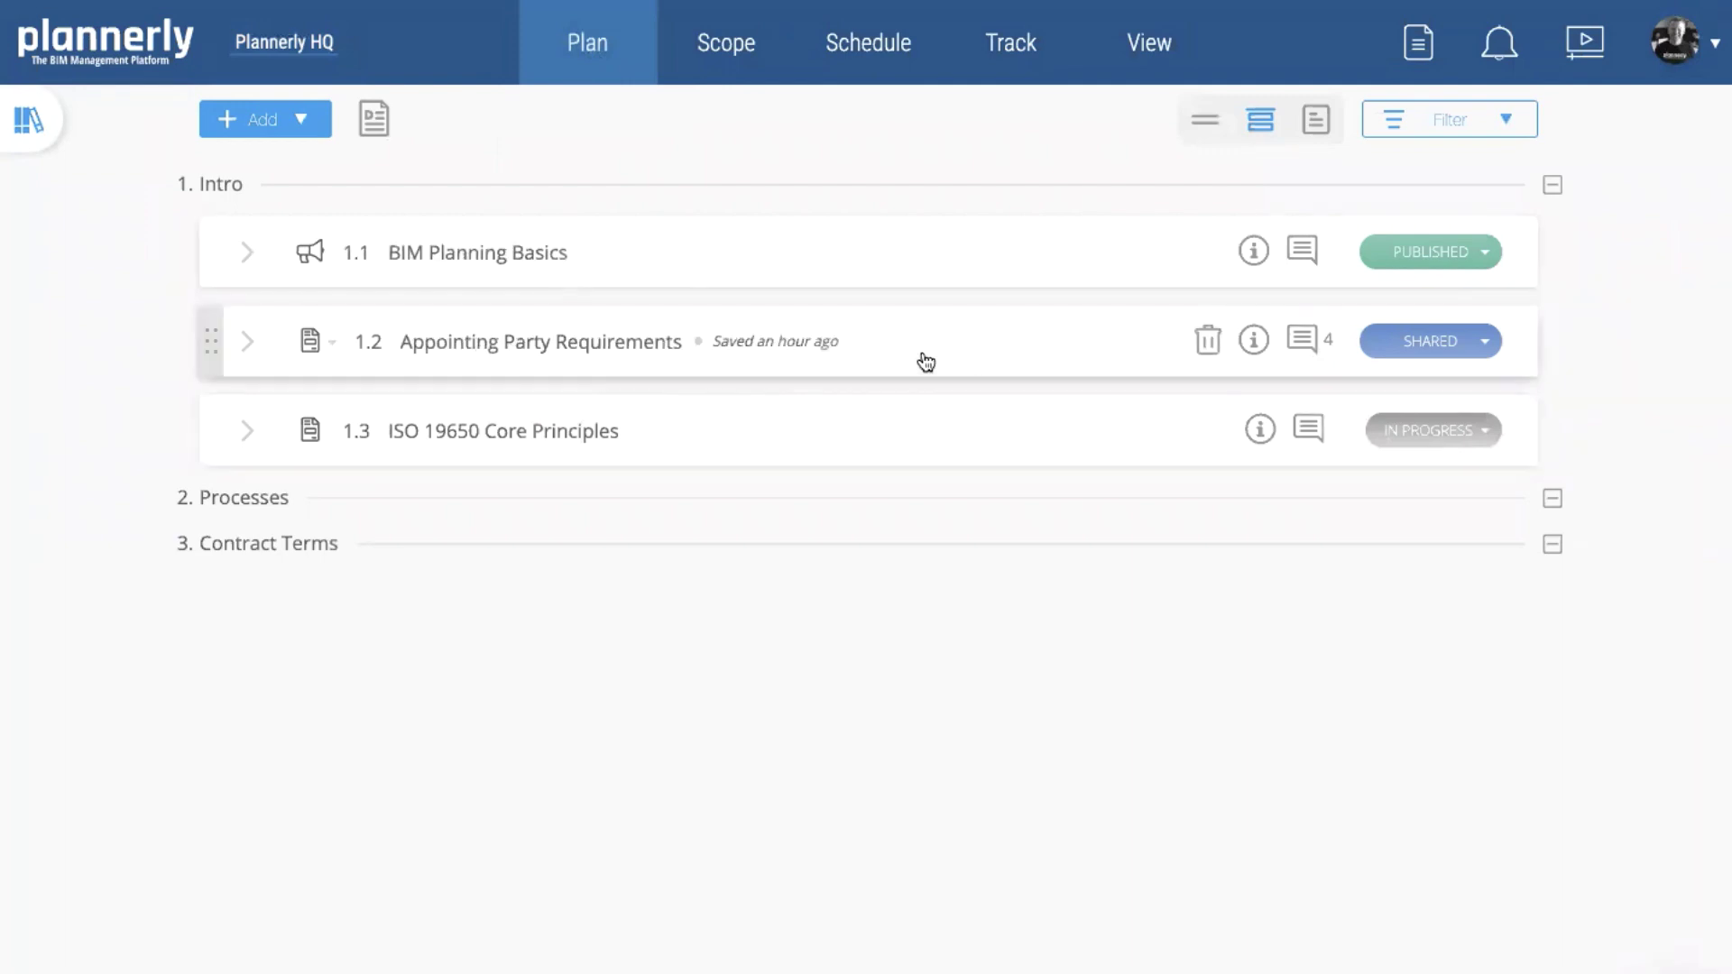
{"action": "left_click", "coordinate": [924, 362]}
{"action": "left_click", "coordinate": [922, 360]}
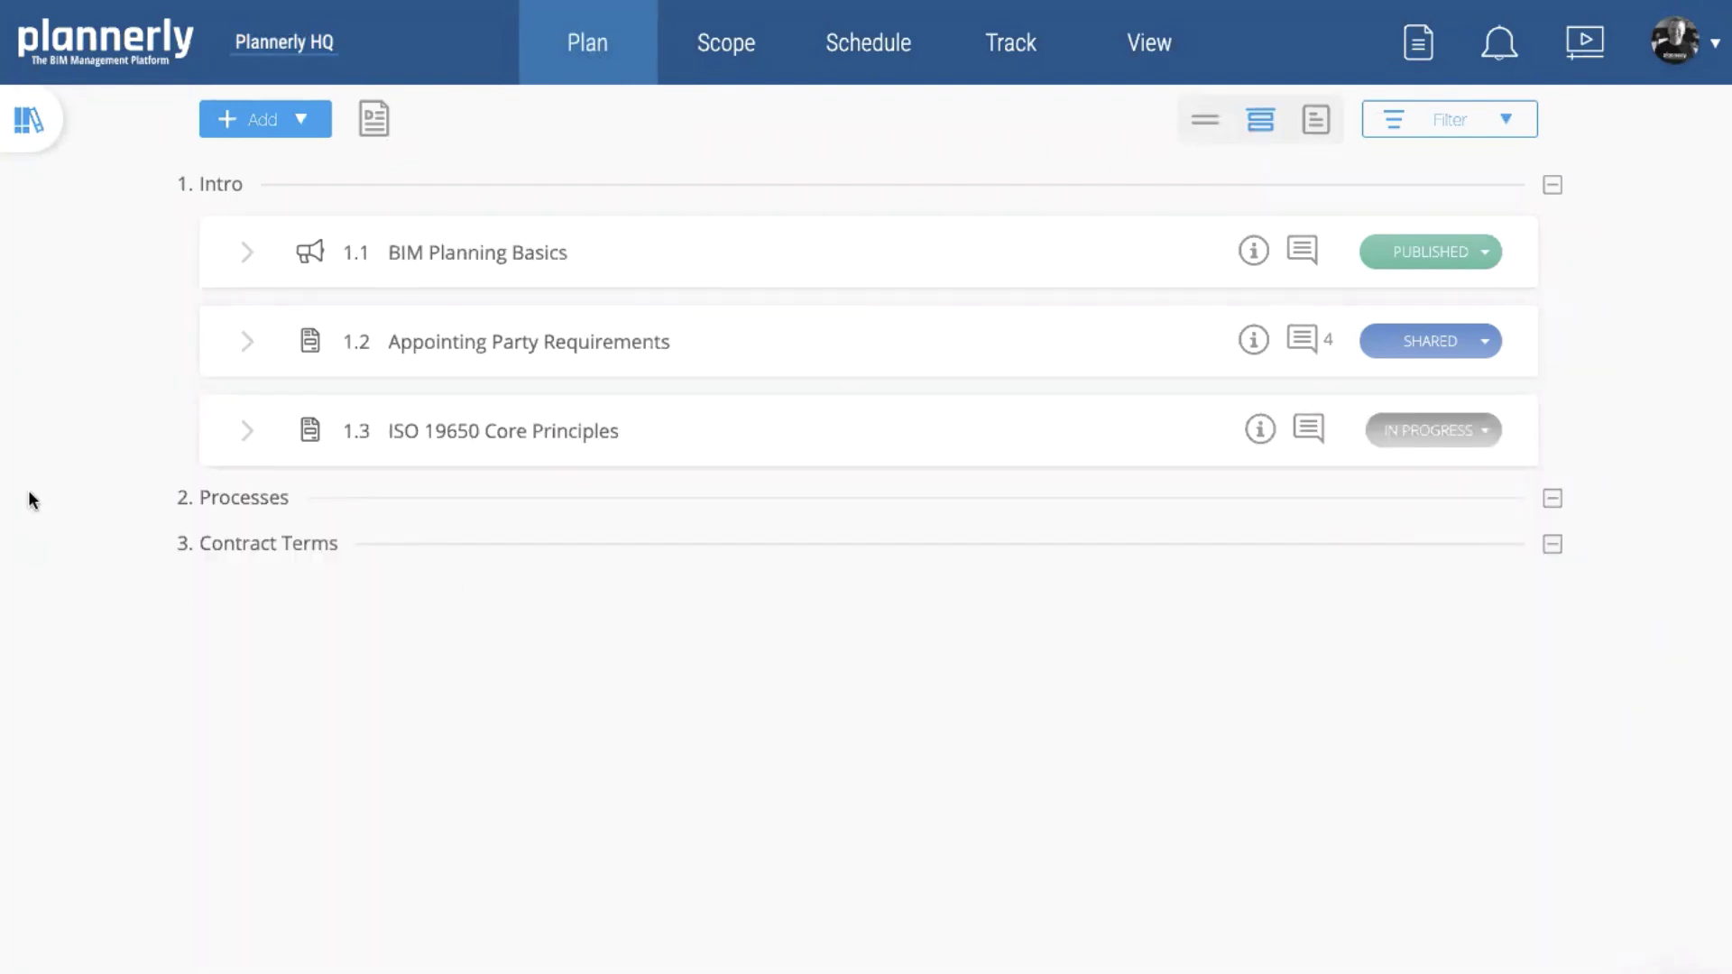
{"action": "left_click", "coordinate": [83, 118]}
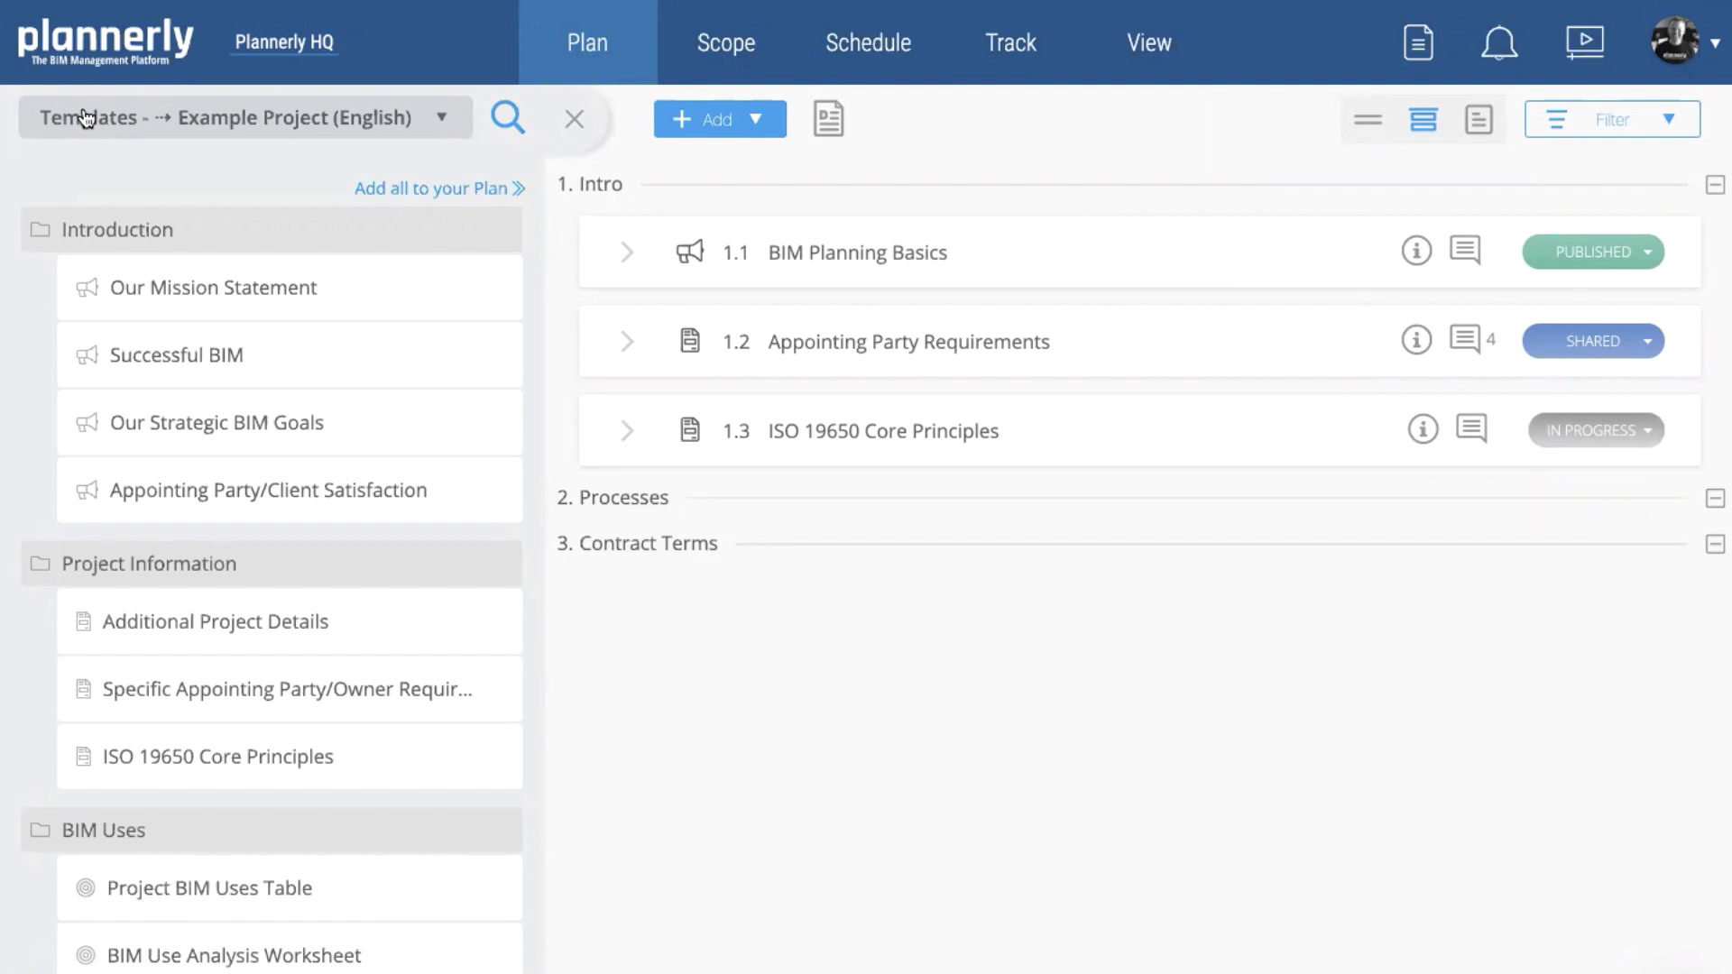
Search templates for 'coor' and add 3D Coordination / Clash Detection and Project Coordinates to Contract Terms.
{"action": "left_click", "coordinate": [508, 118]}
{"action": "type", "text": "coor"}
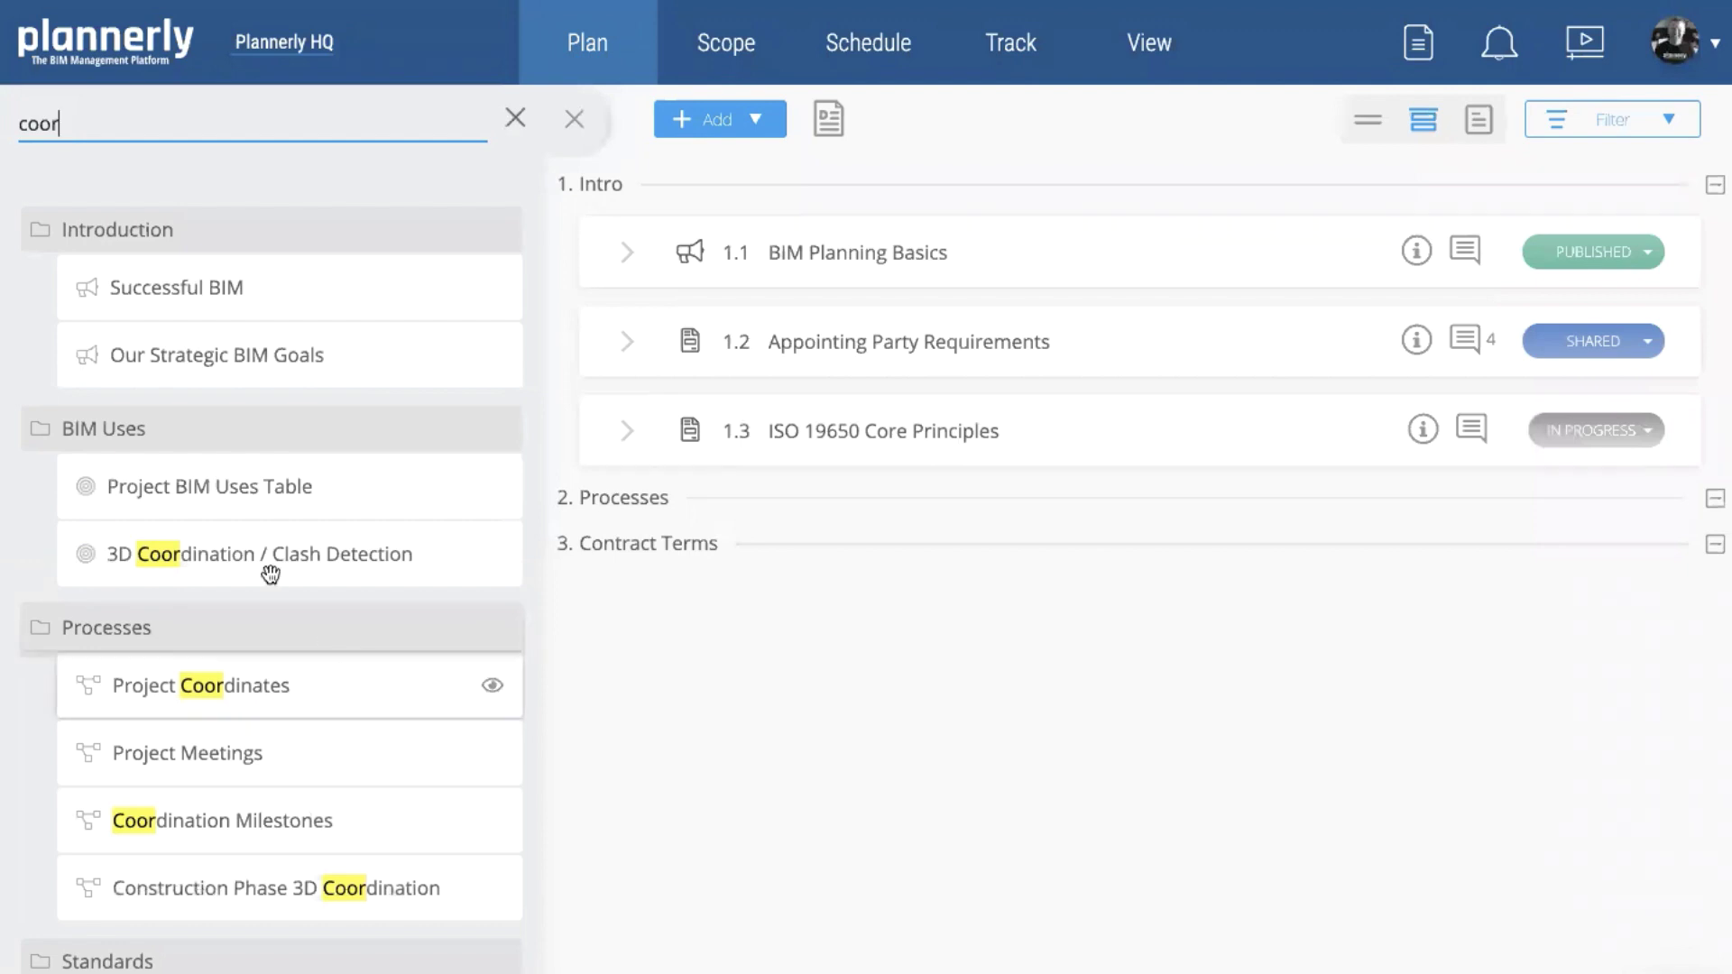
{"action": "left_click_drag", "start_coordinate": [343, 571], "coordinate": [824, 578]}
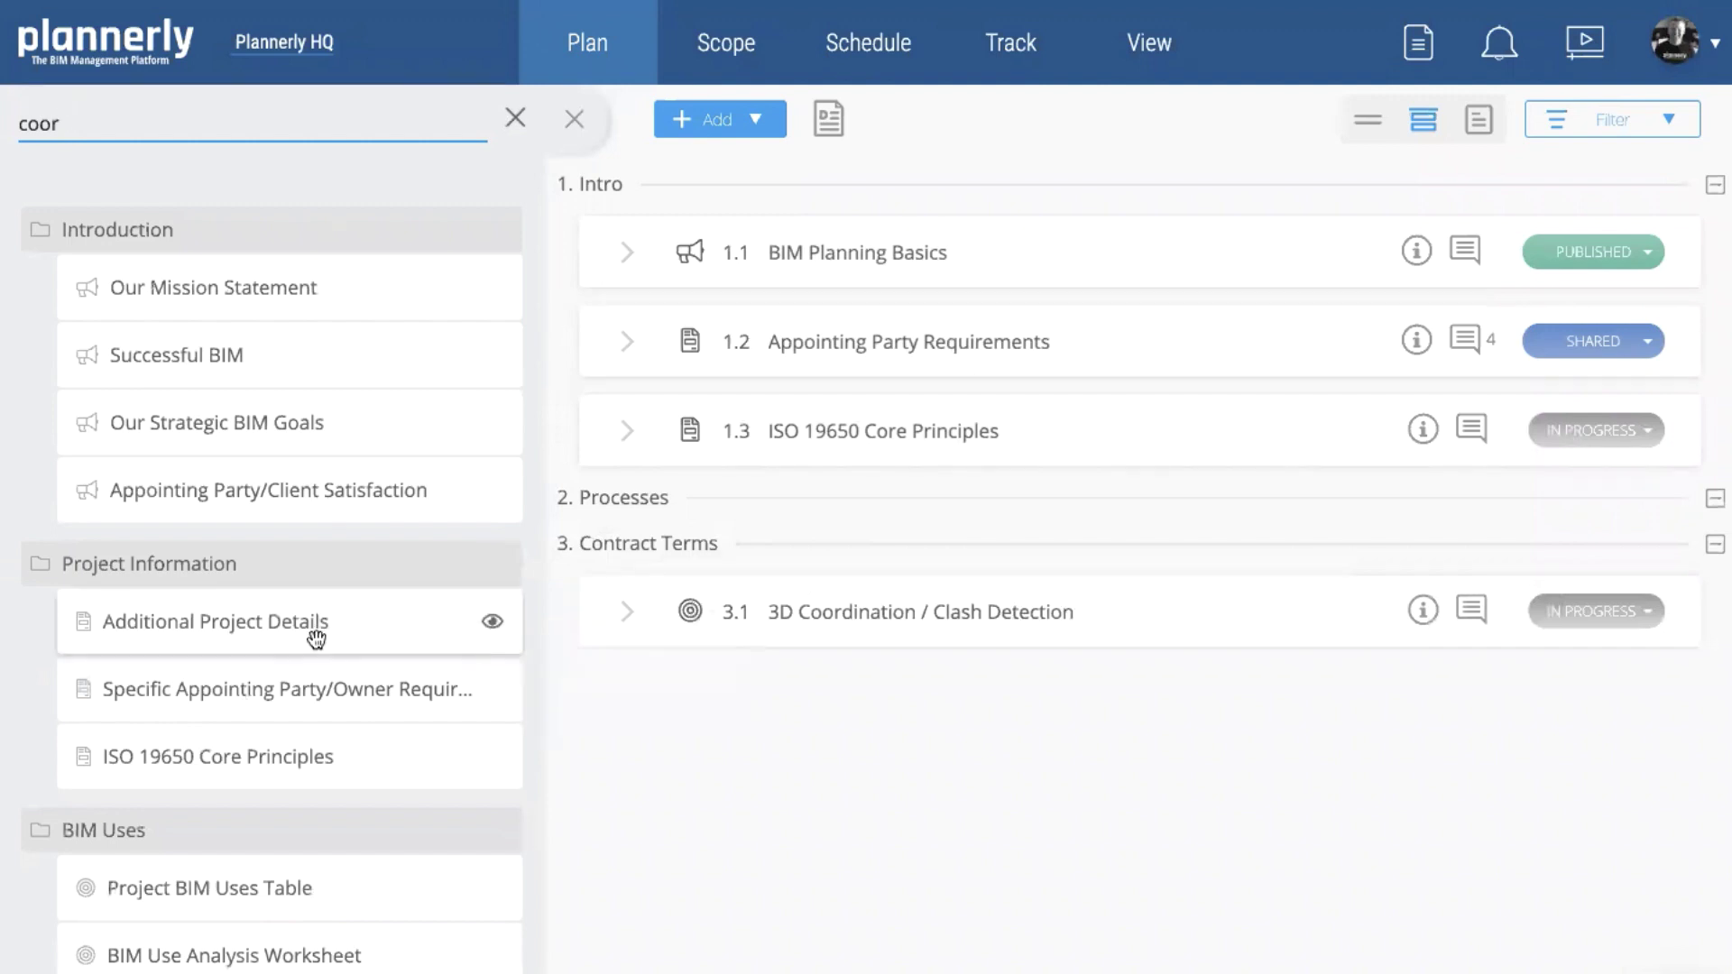
{"action": "scroll", "coordinate": [317, 636], "scroll_direction": "down", "scroll_amount": 5}
{"action": "scroll", "coordinate": [317, 636], "scroll_direction": "down", "scroll_amount": 4}
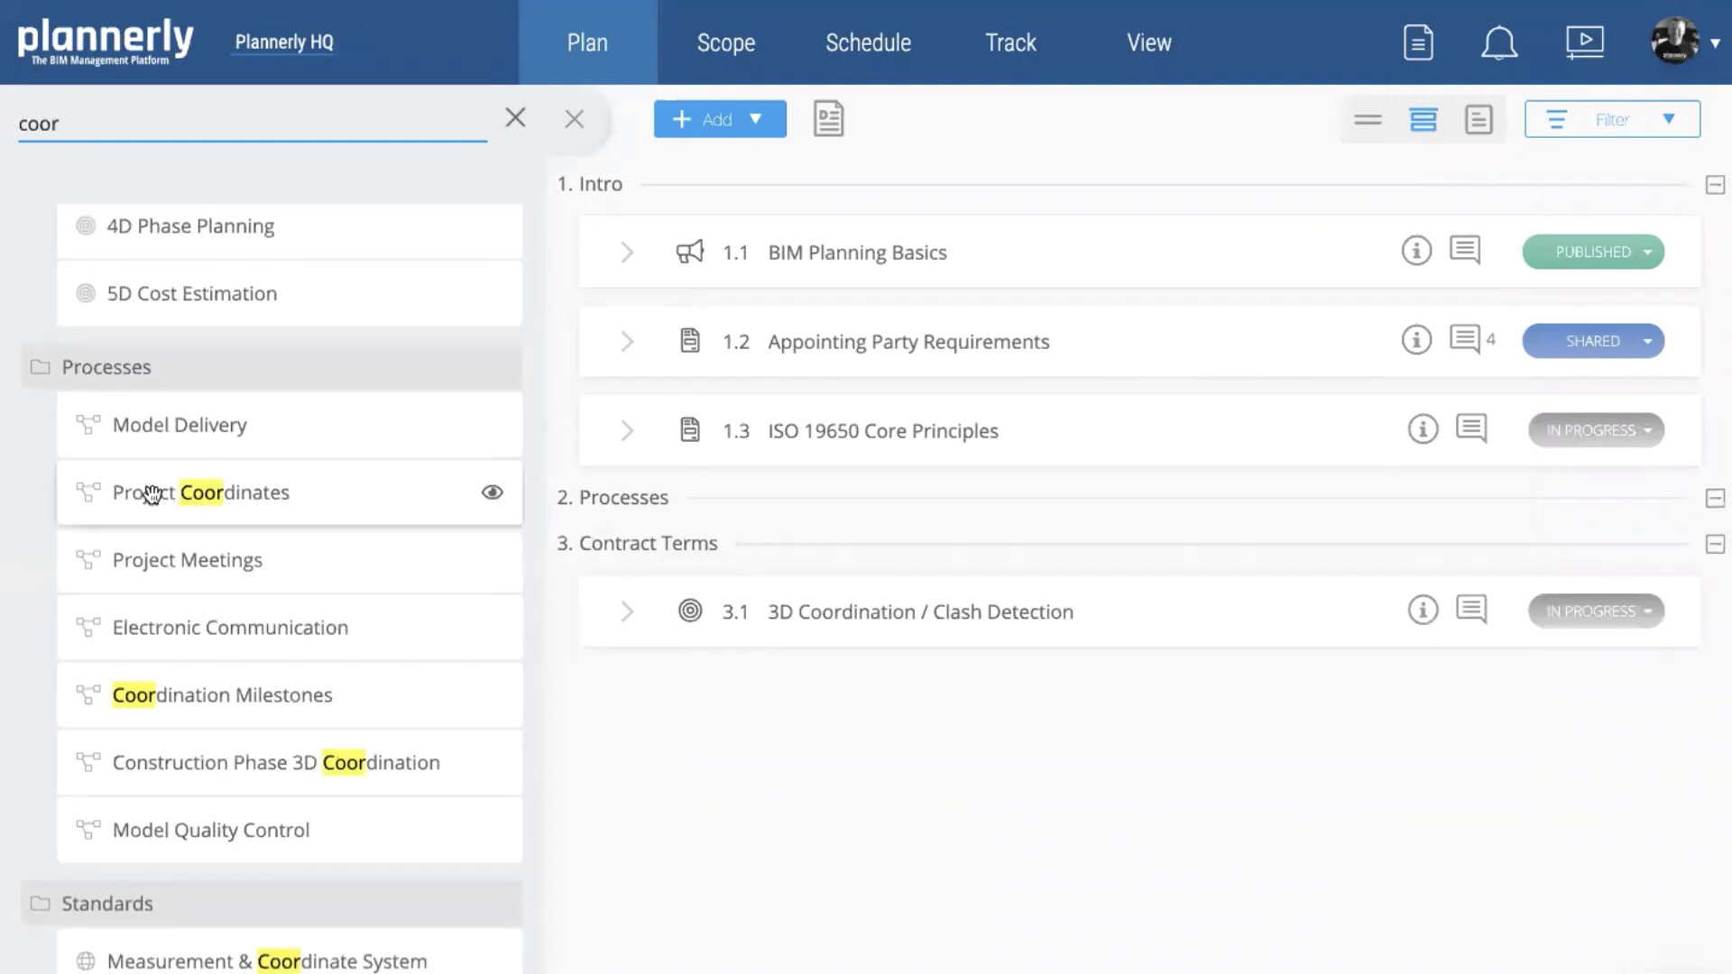
{"action": "left_click_drag", "start_coordinate": [200, 516], "coordinate": [838, 663]}
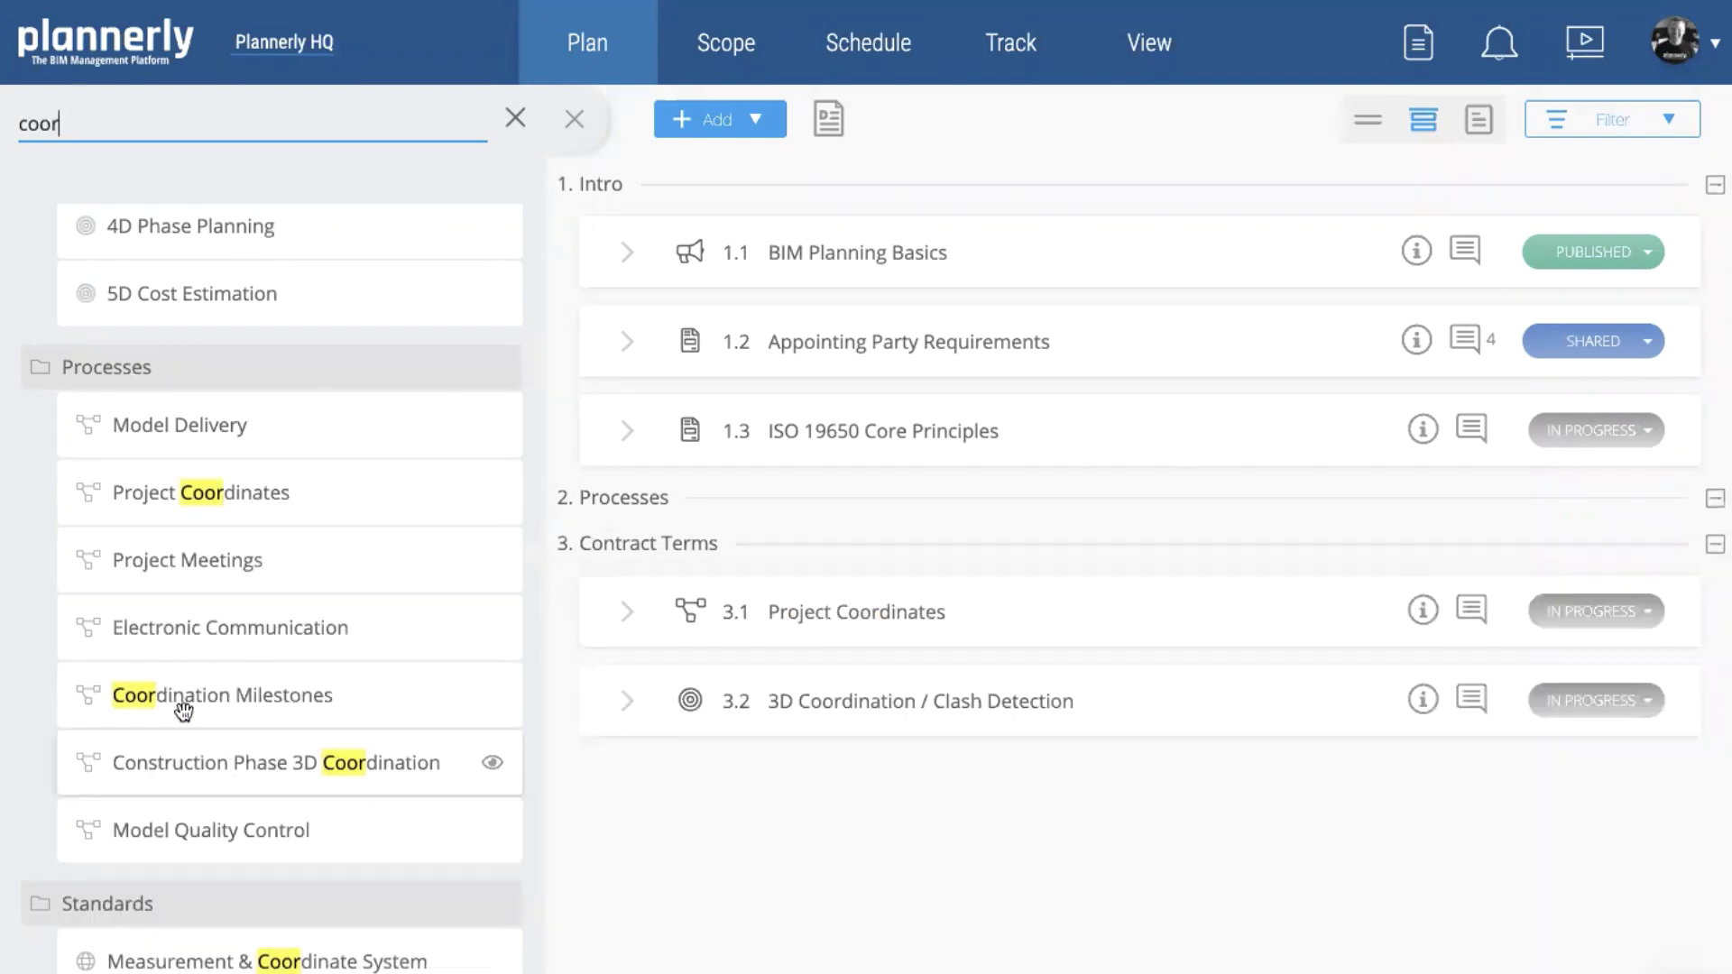
{"action": "scroll", "coordinate": [180, 745], "scroll_direction": "down", "scroll_amount": 2}
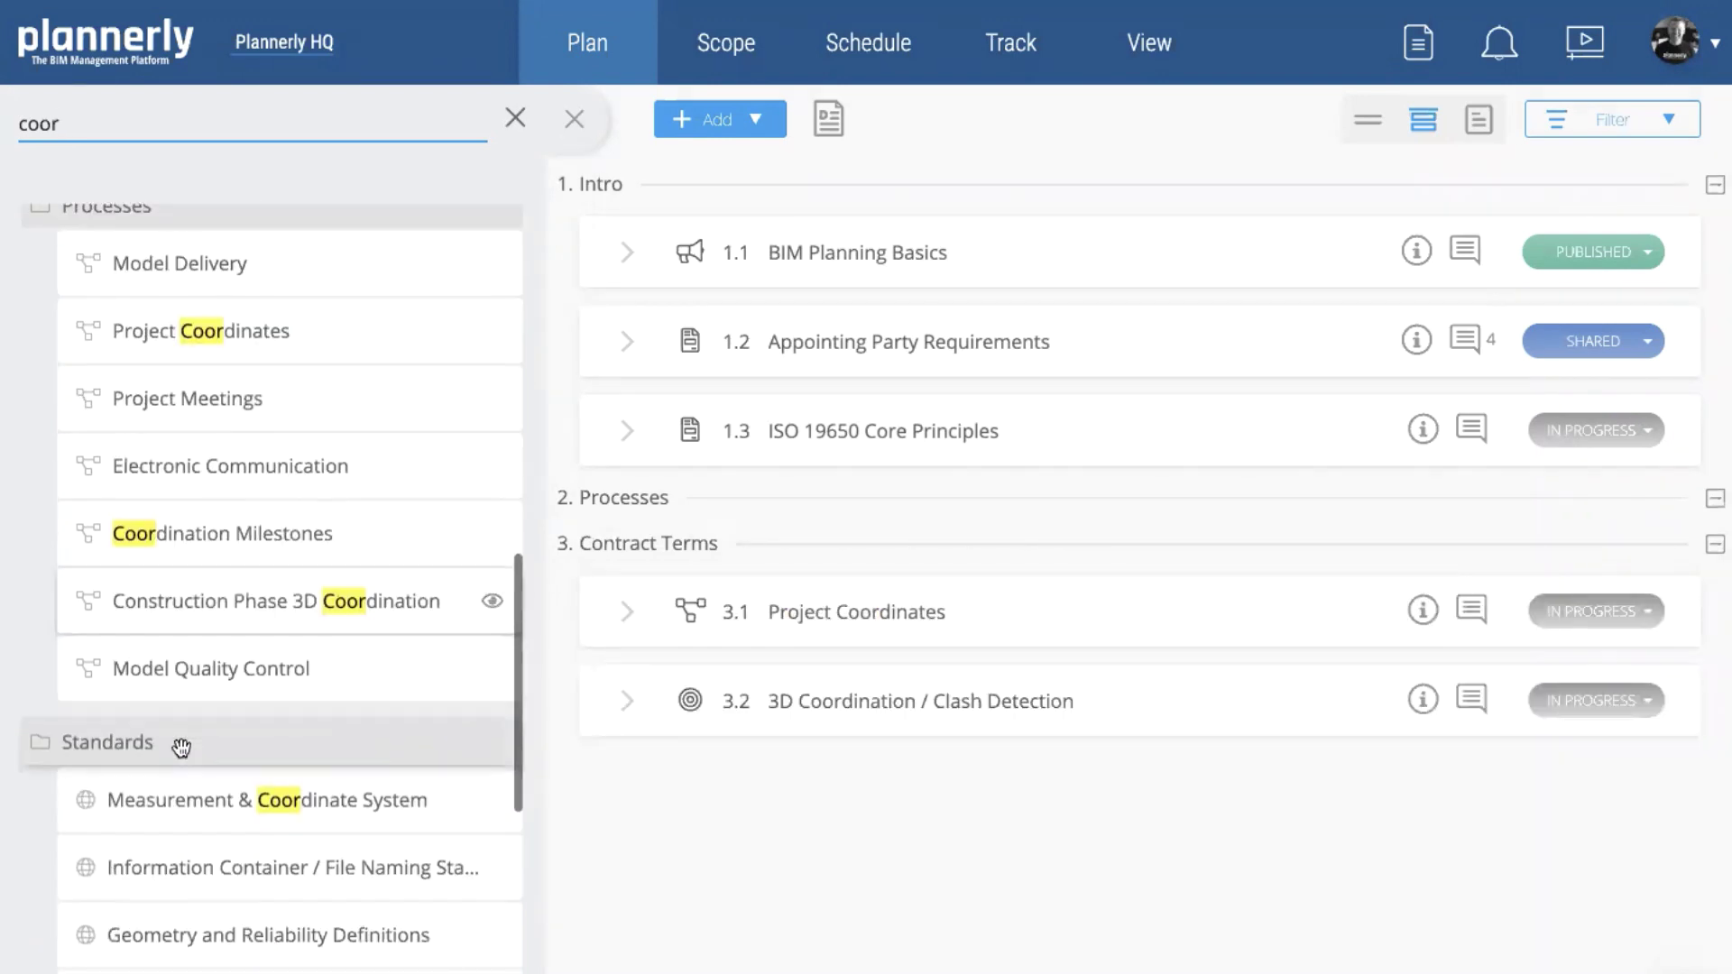
{"action": "scroll", "coordinate": [179, 745], "scroll_direction": "up", "scroll_amount": 4}
{"action": "left_click", "coordinate": [514, 117]}
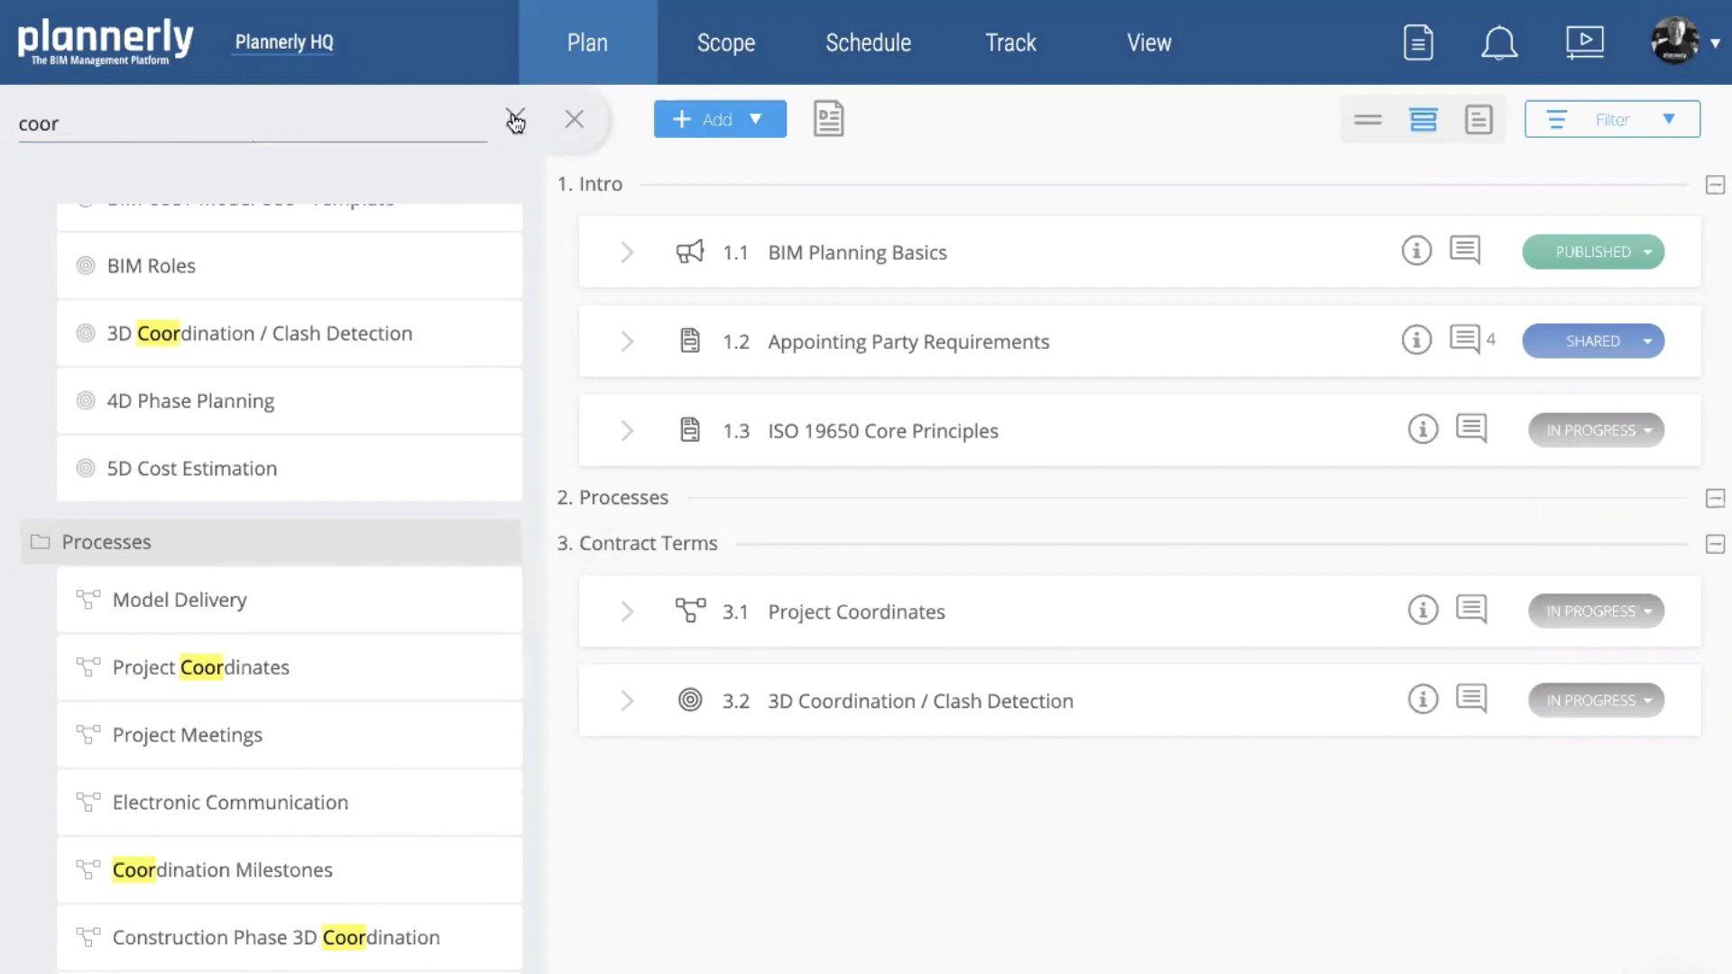
{"action": "left_click", "coordinate": [565, 122]}
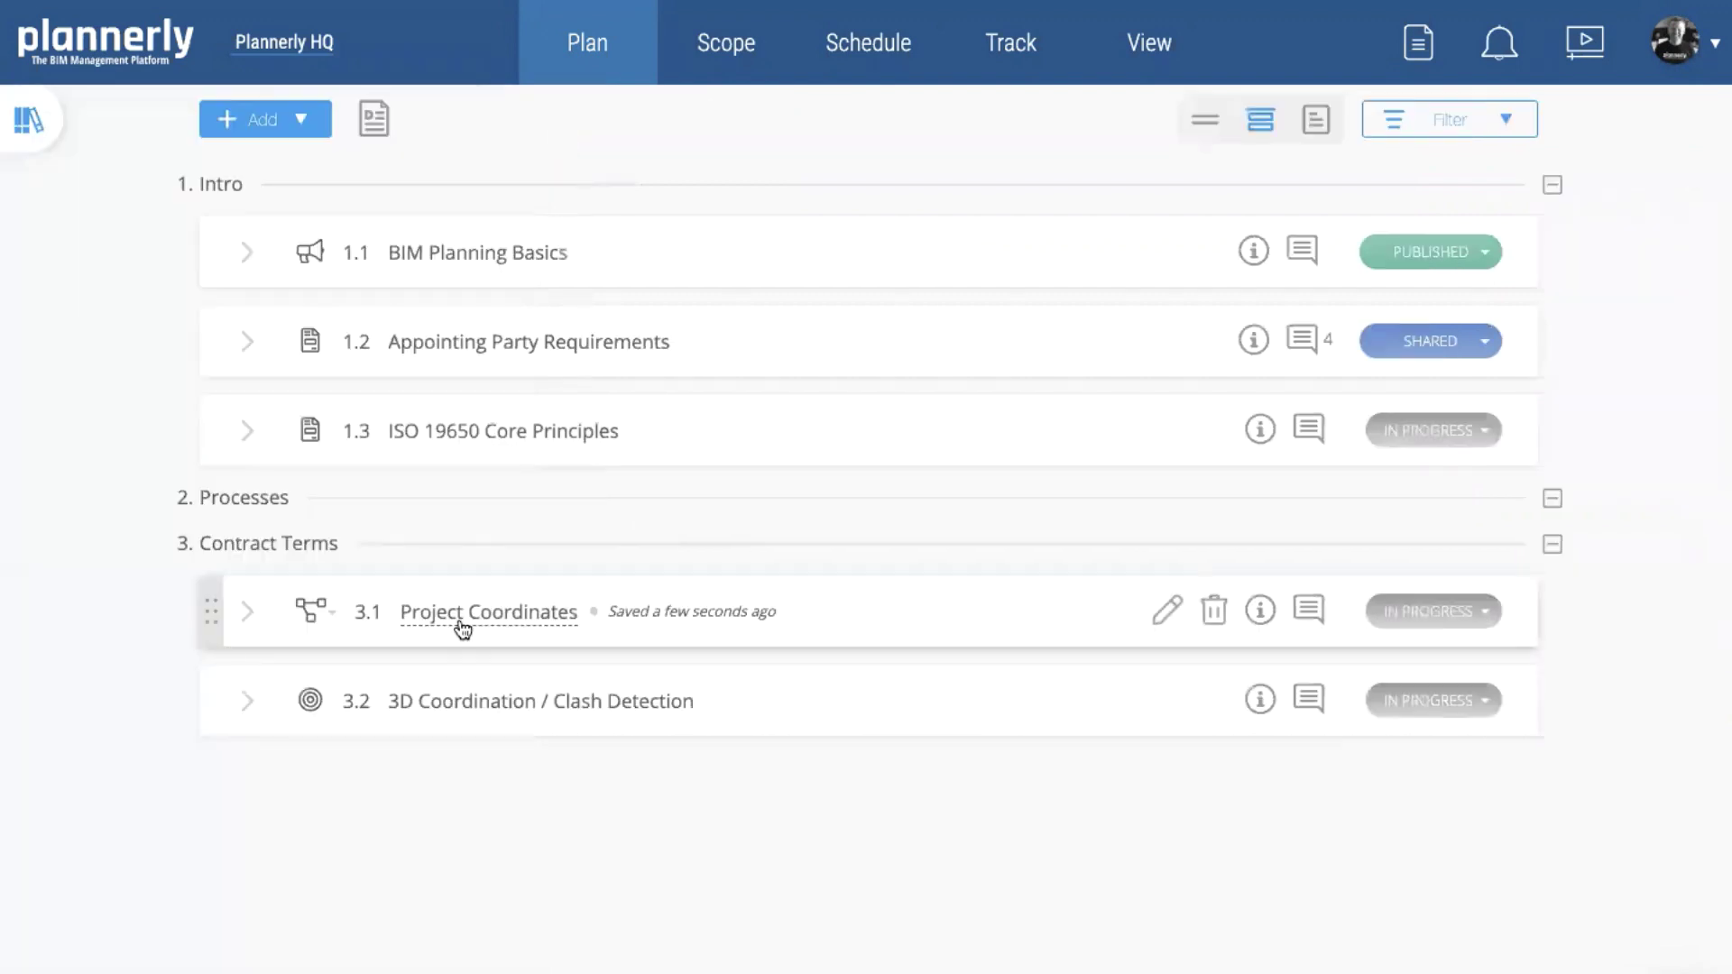
Move Project Coordinates up into Processes as item 2.1 and review its coordinates table.
{"action": "left_click_drag", "start_coordinate": [210, 610], "coordinate": [220, 562]}
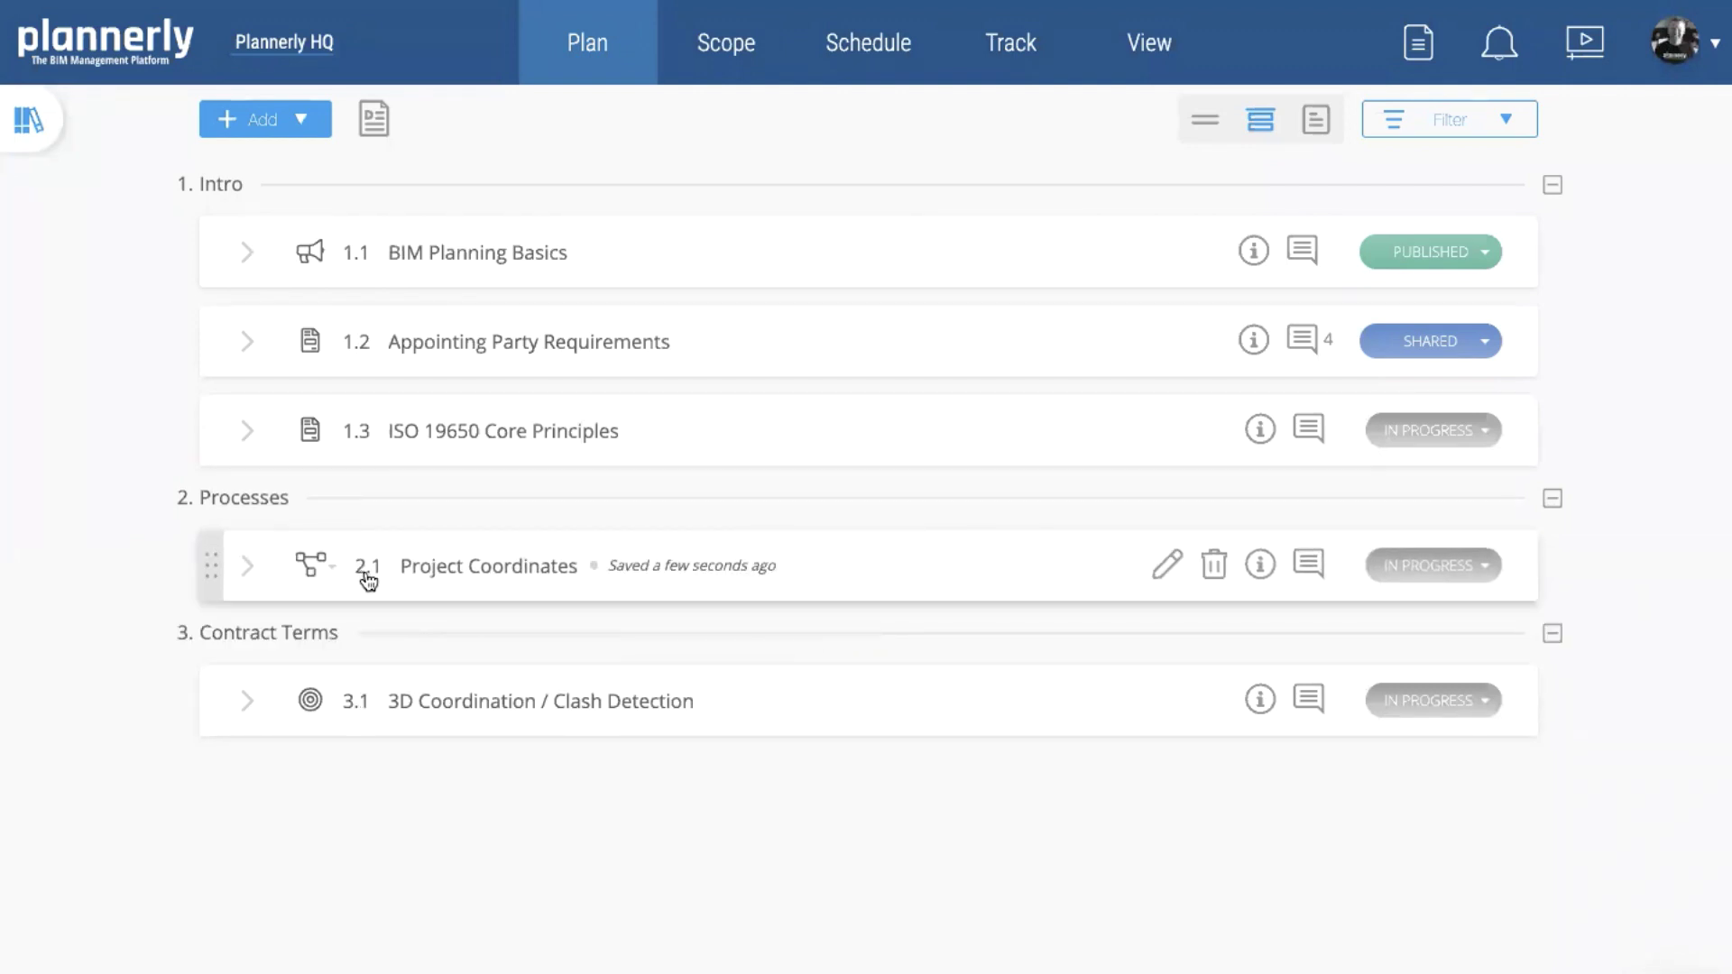
{"action": "left_click", "coordinate": [947, 565]}
{"action": "left_click", "coordinate": [789, 695]}
{"action": "scroll", "coordinate": [789, 695], "scroll_direction": "down", "scroll_amount": 2}
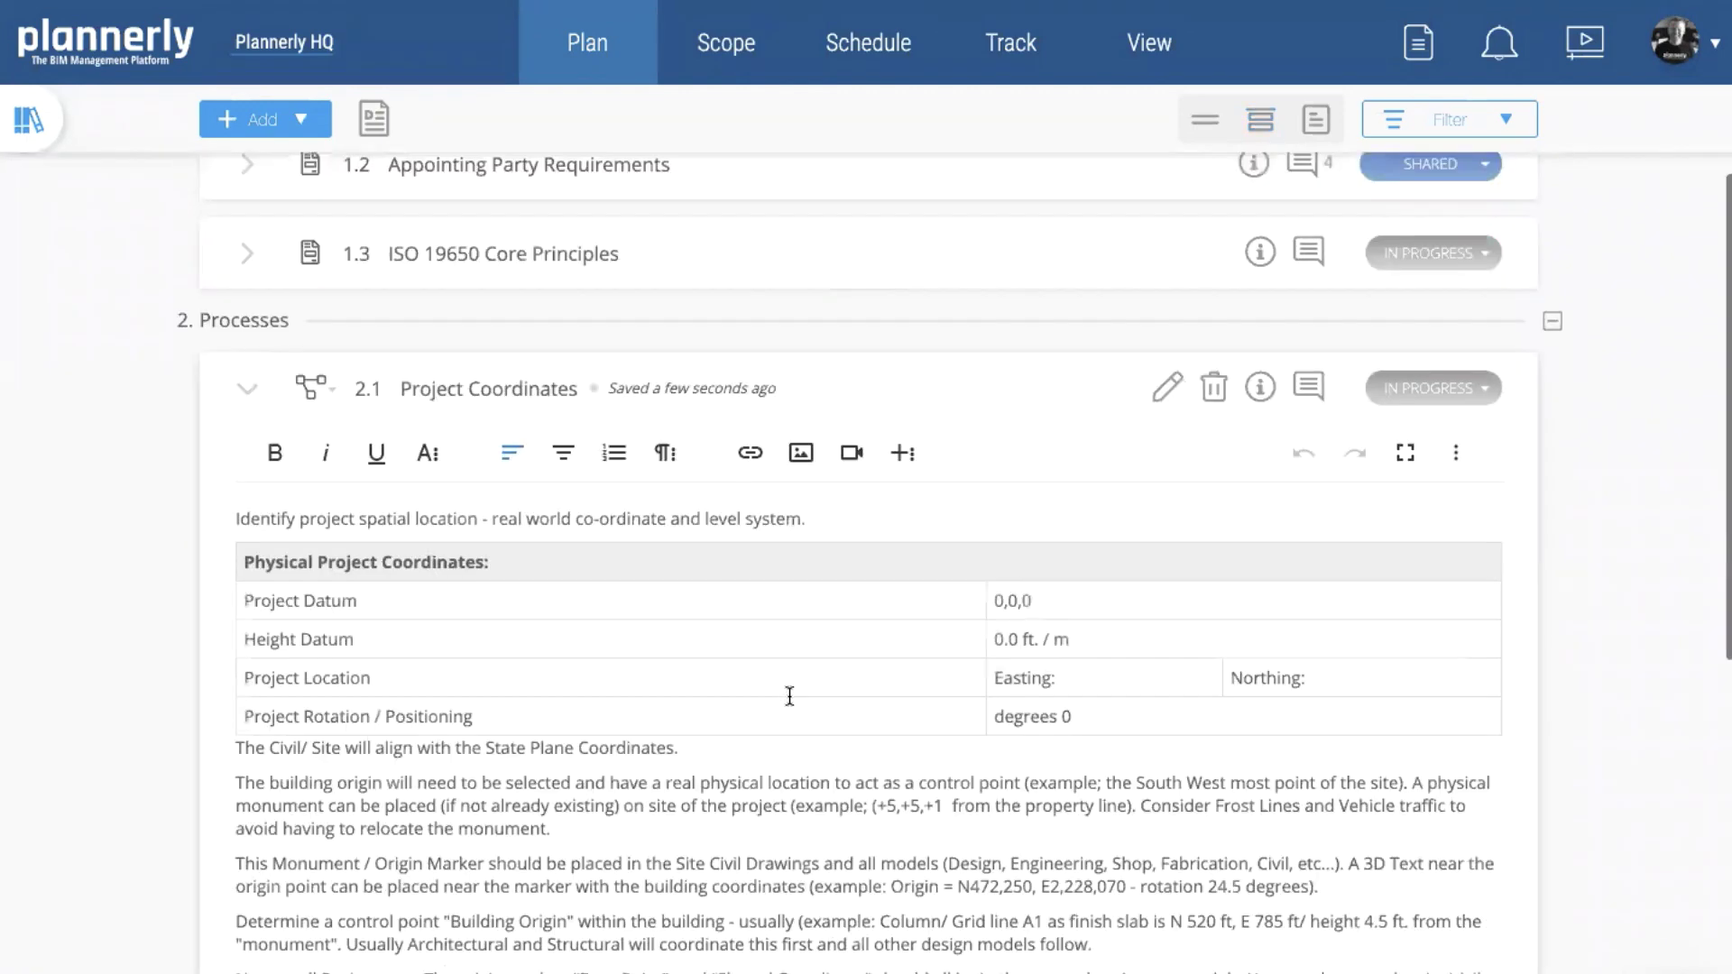
{"action": "left_click", "coordinate": [790, 631]}
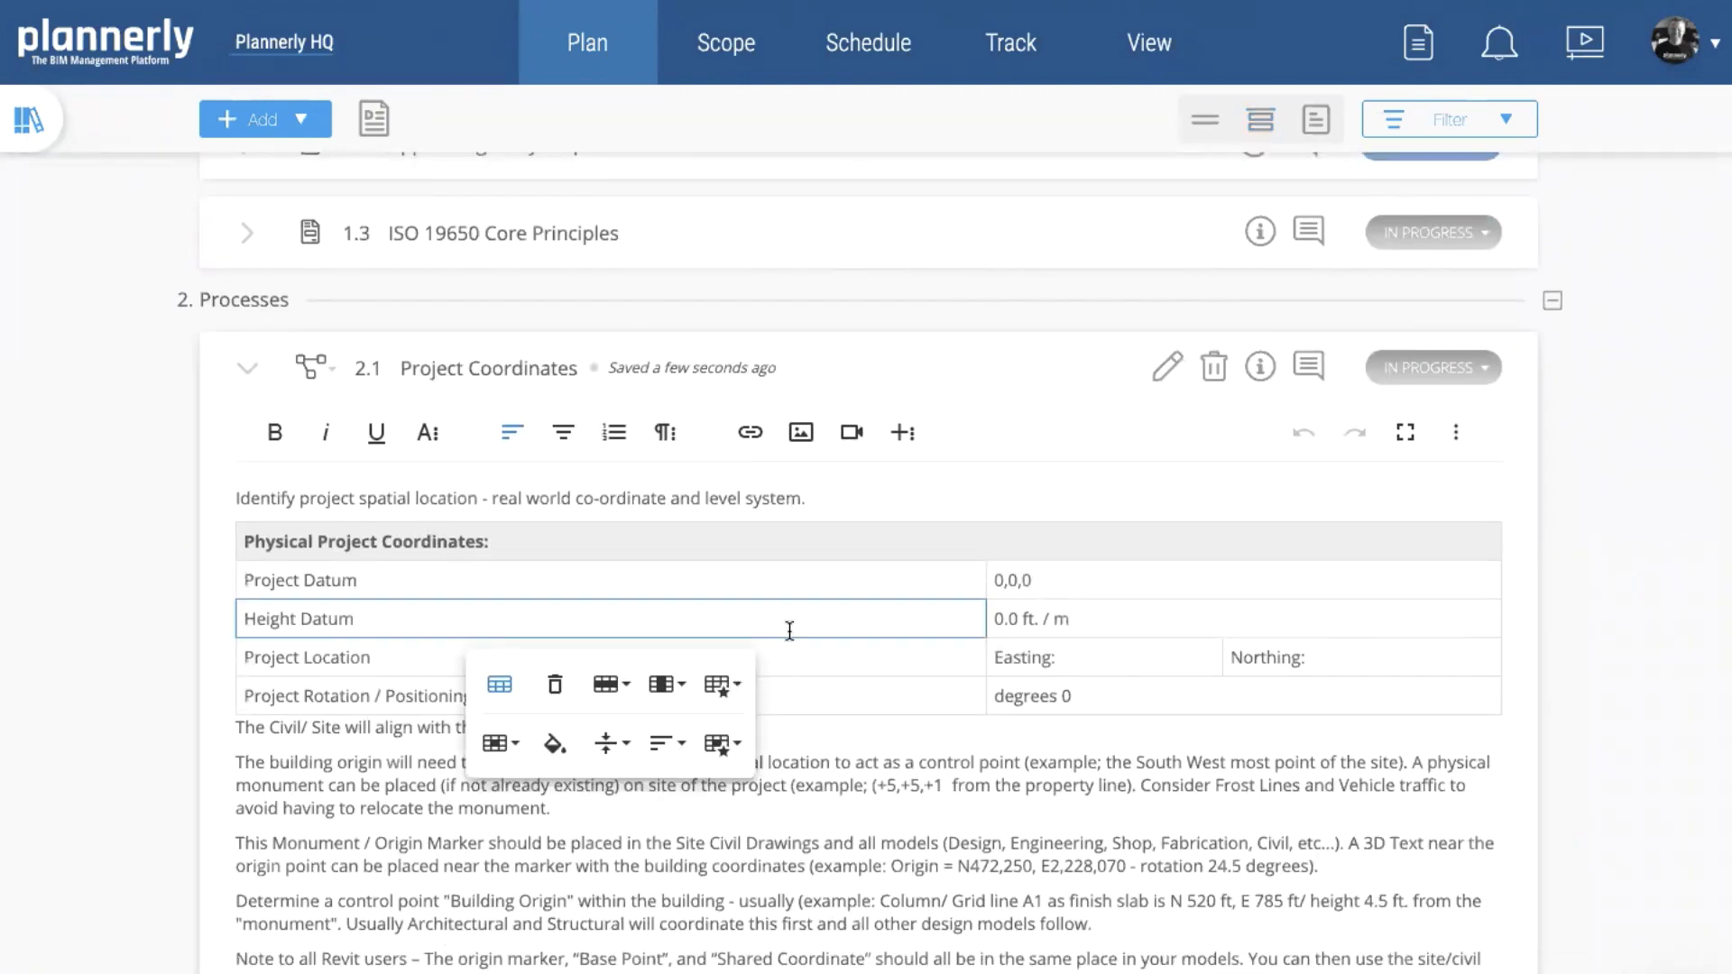
{"action": "left_click", "coordinate": [1056, 371]}
{"action": "scroll", "coordinate": [1056, 372], "scroll_direction": "up", "scroll_amount": 3}
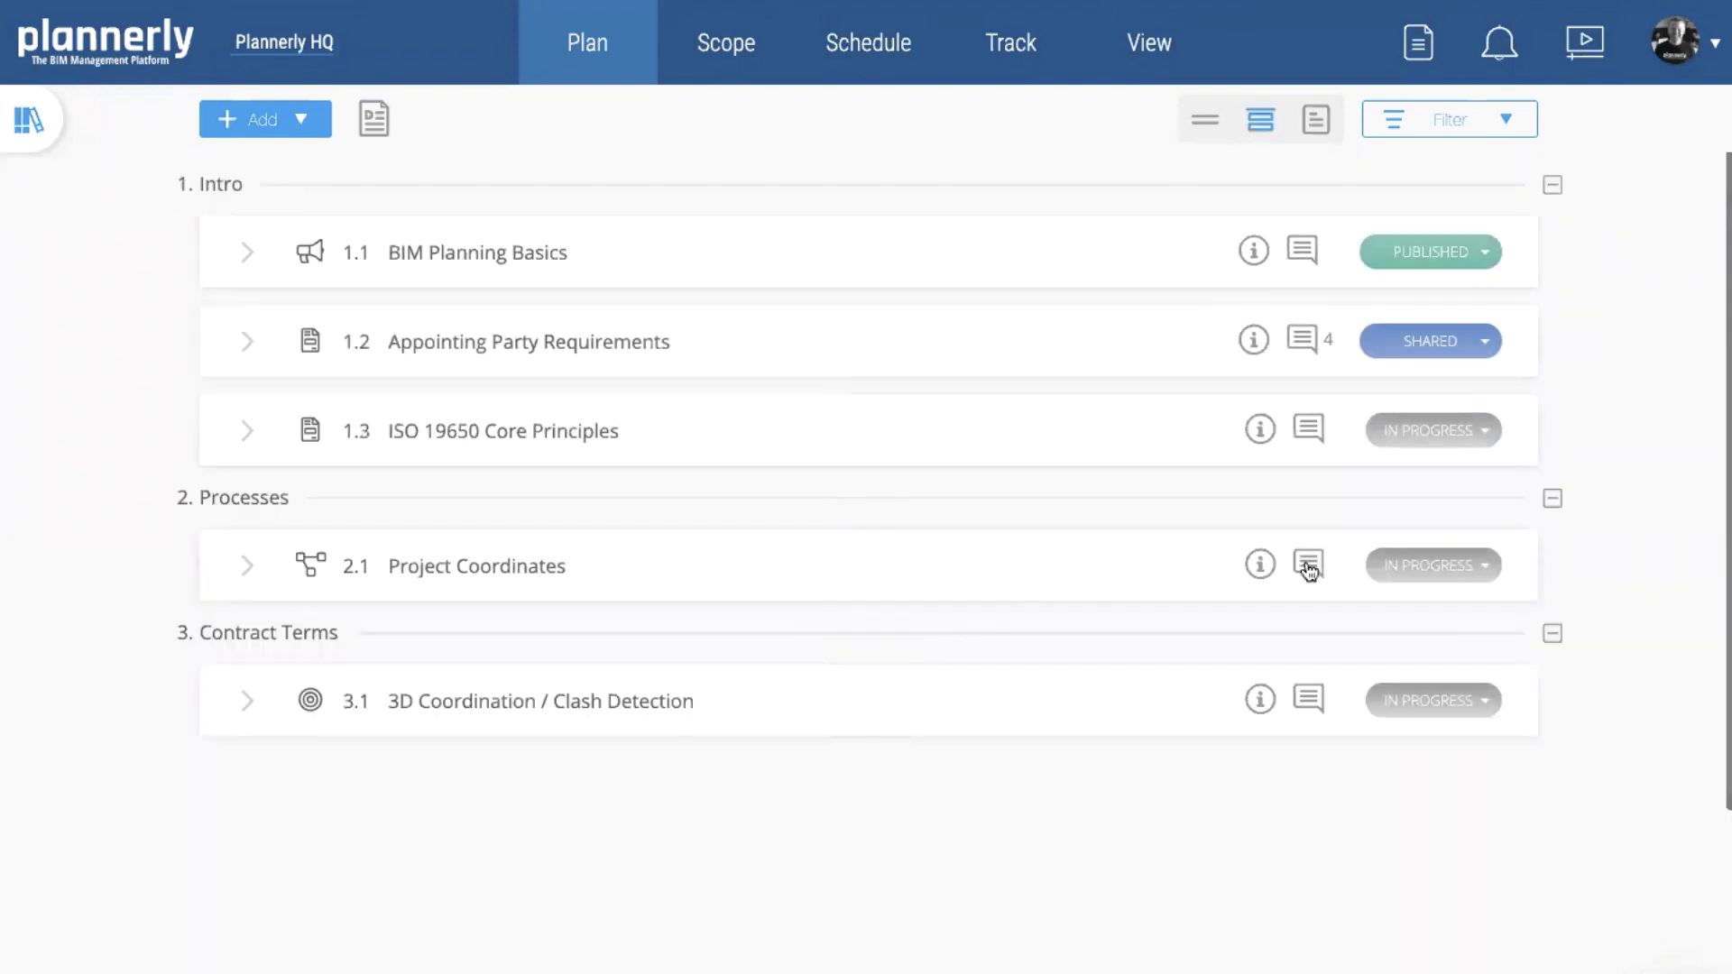
Check Project Coordinates' status options without changing them, then switch to the Scope module.
{"action": "left_click", "coordinate": [1463, 561]}
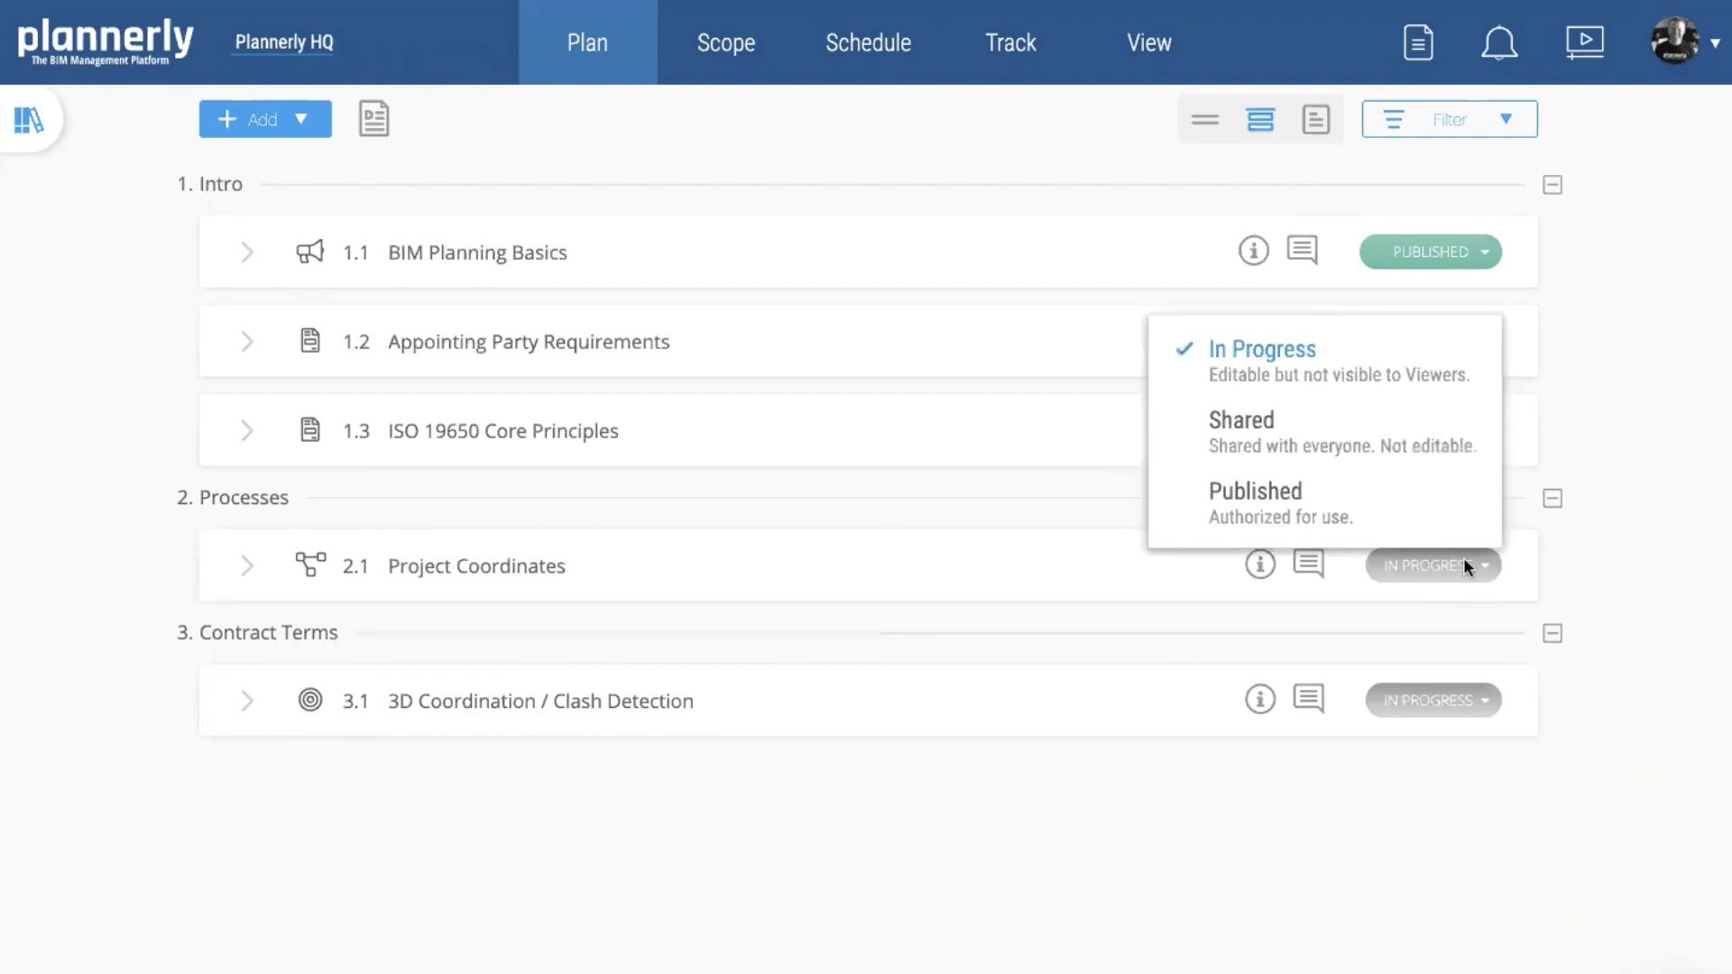
{"action": "left_click", "coordinate": [1634, 551]}
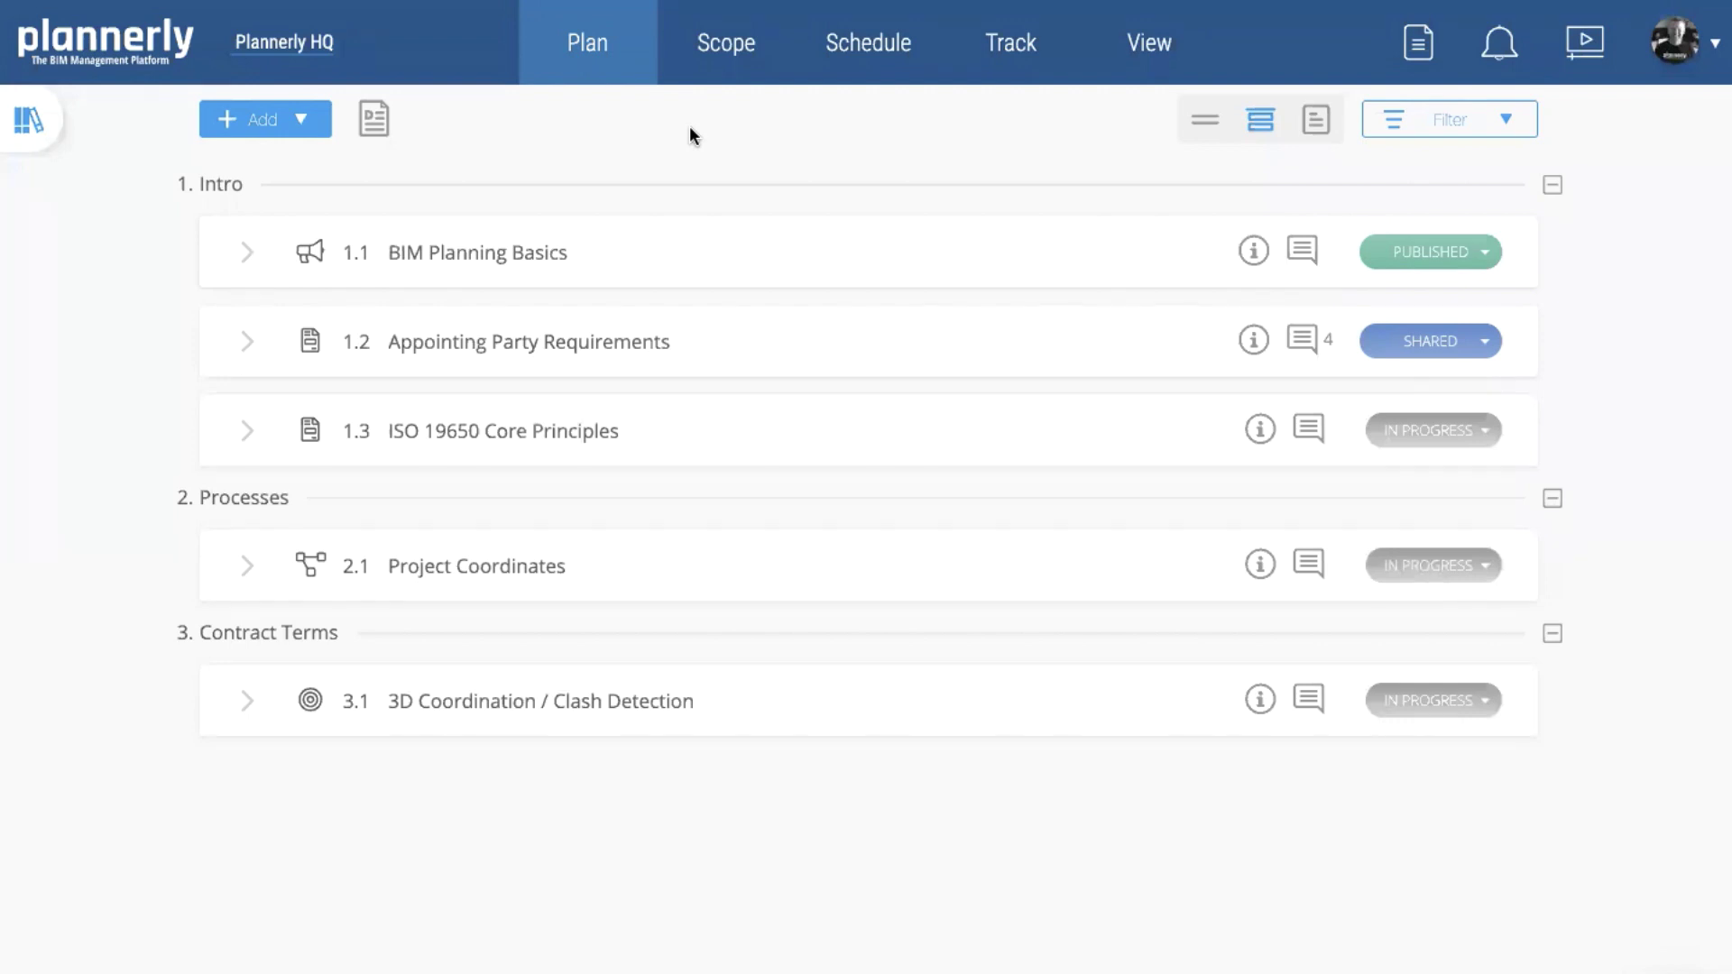
{"action": "left_click", "coordinate": [731, 63]}
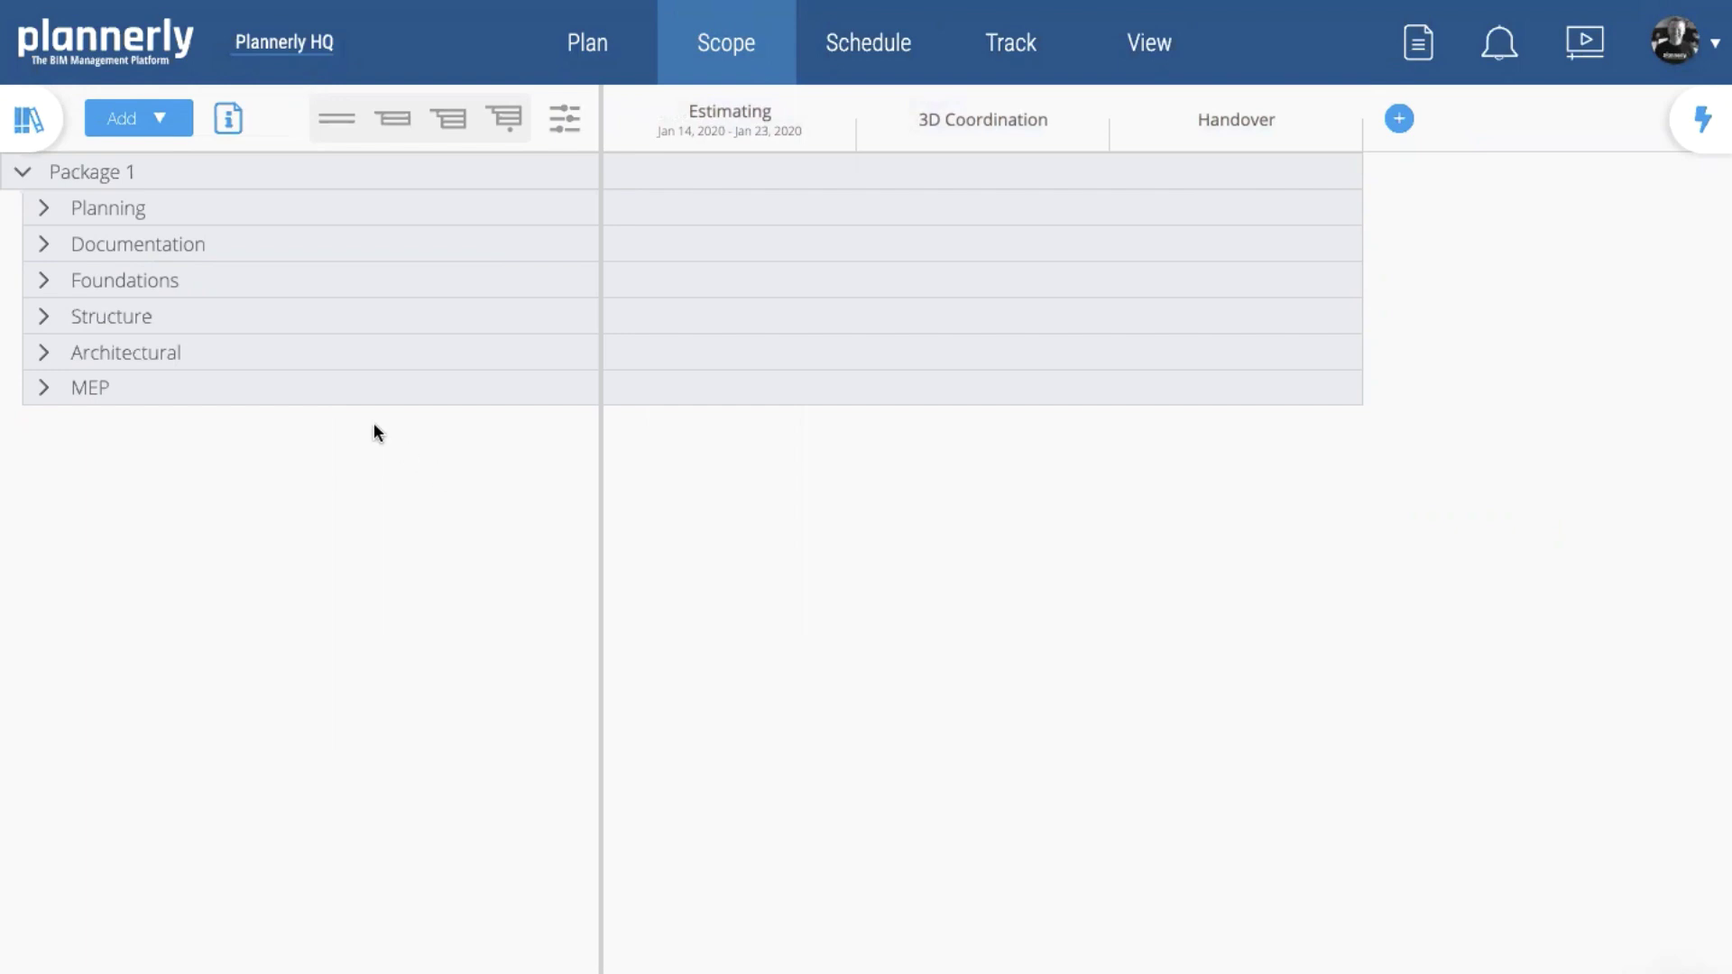
Briefly expand Planning and Spaces, then expand Structure to show Round Columns, Steel Structures and Concrete Stairs.
{"action": "left_click", "coordinate": [44, 210]}
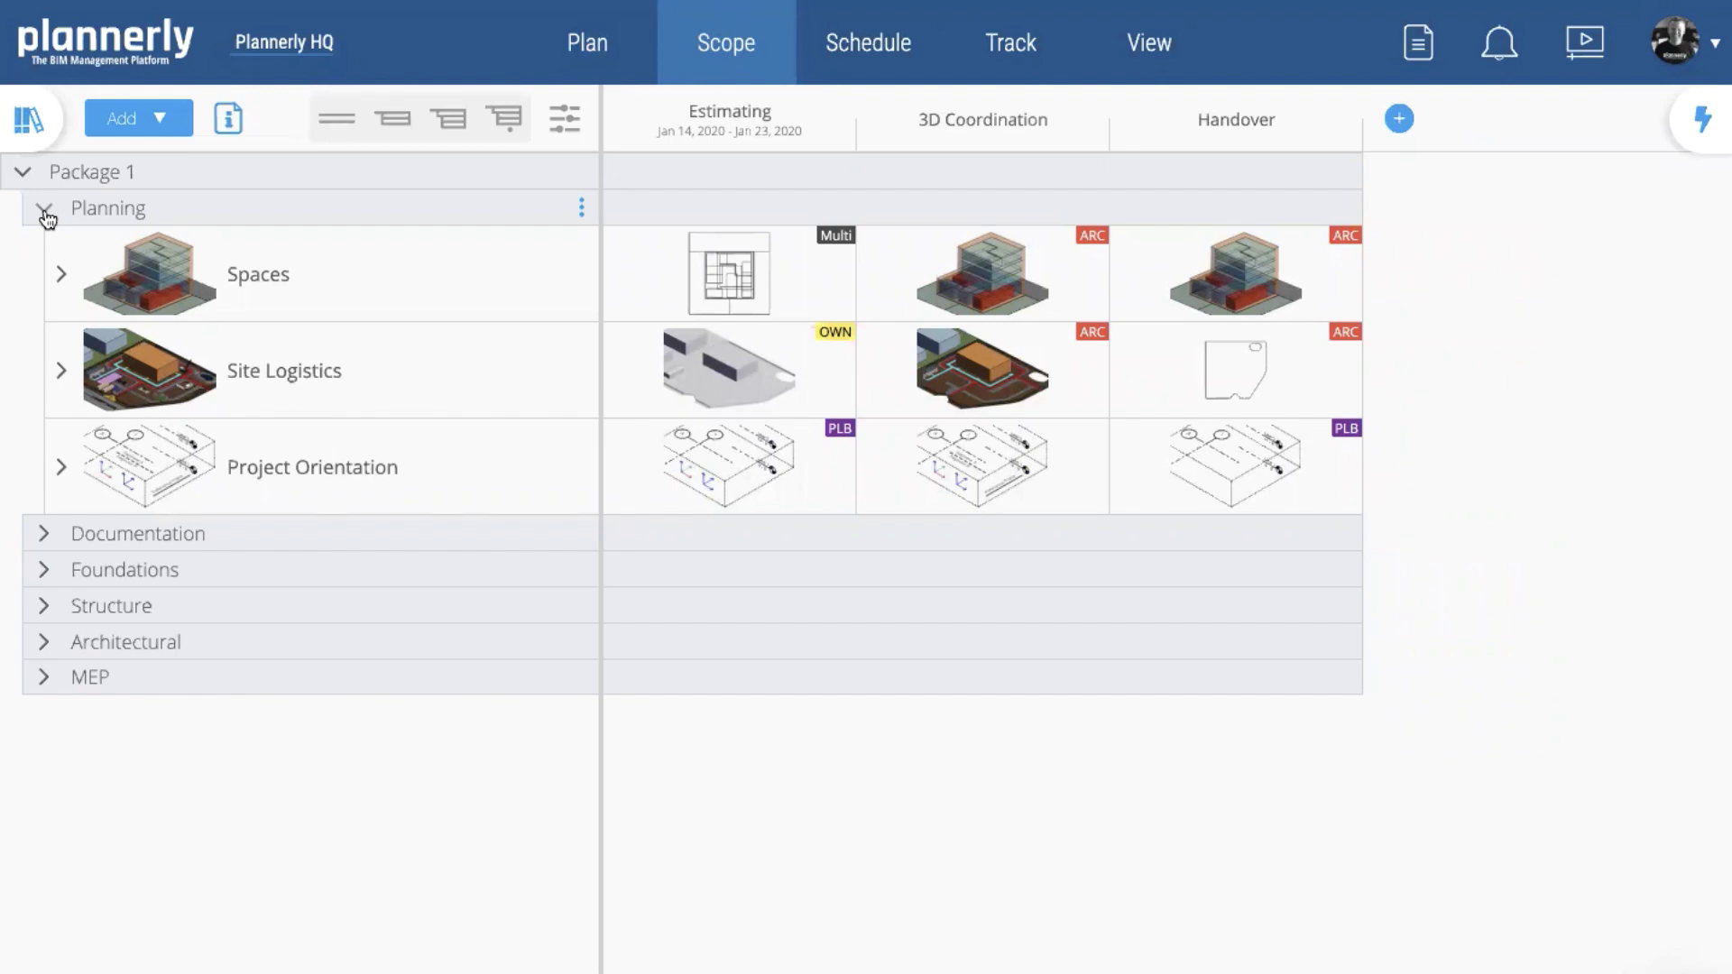
{"action": "left_click", "coordinate": [60, 277]}
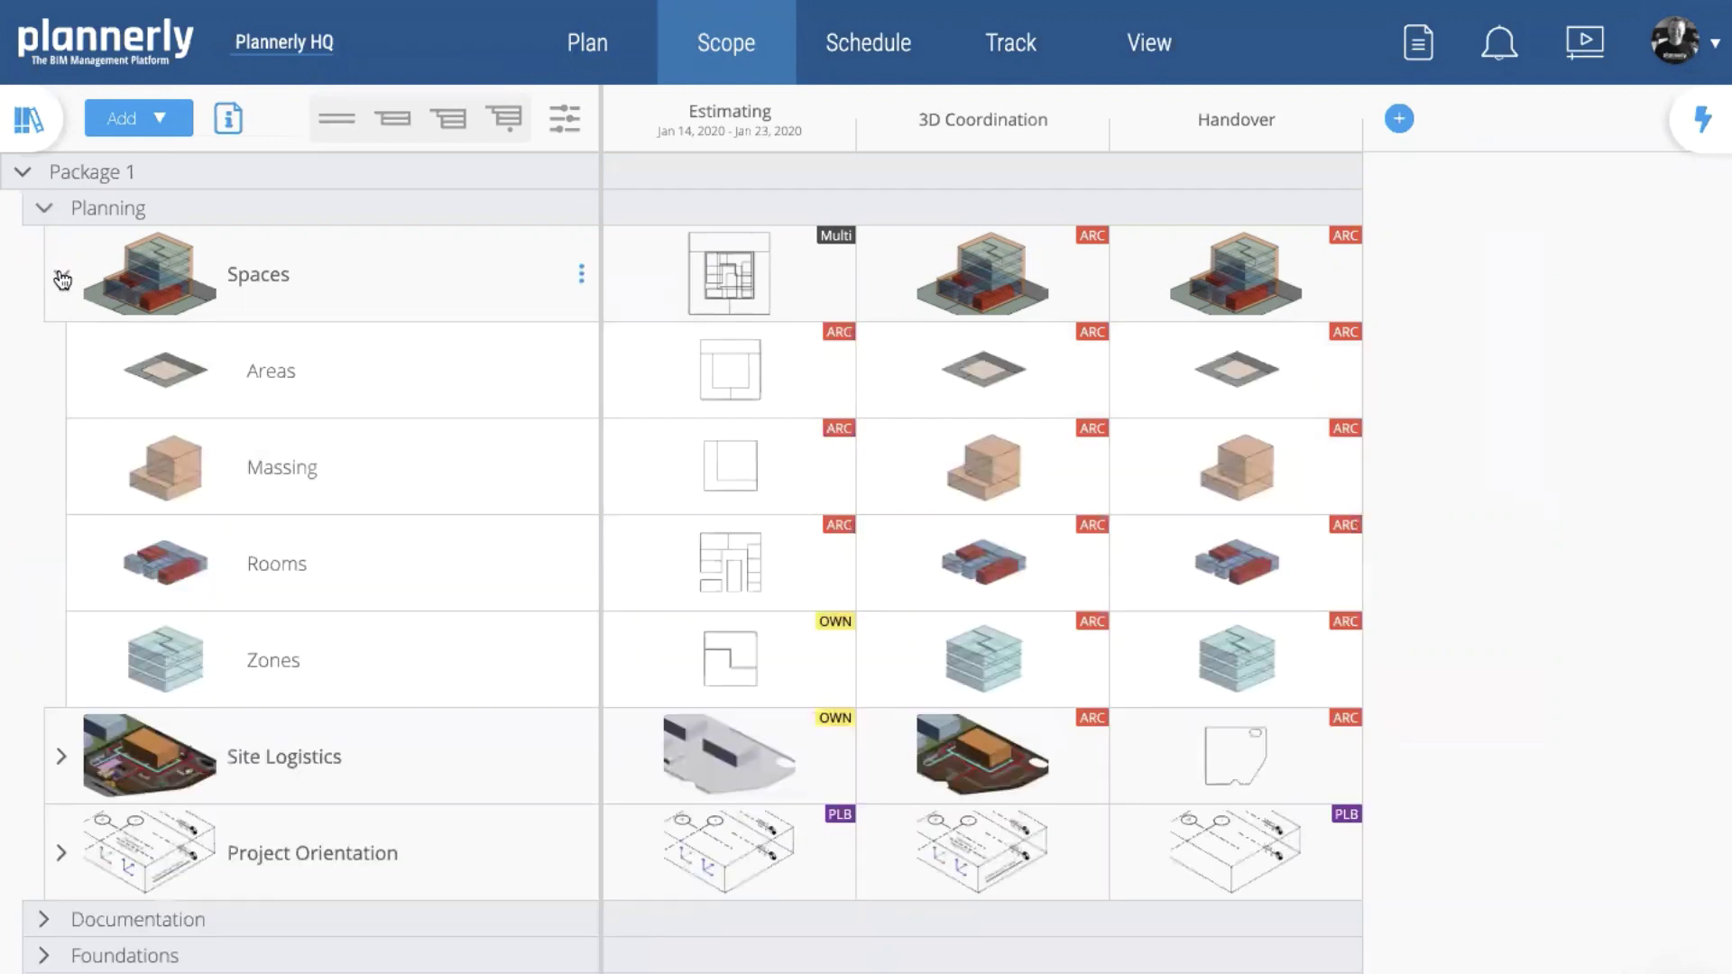
{"action": "left_click", "coordinate": [61, 277]}
{"action": "left_click", "coordinate": [45, 212]}
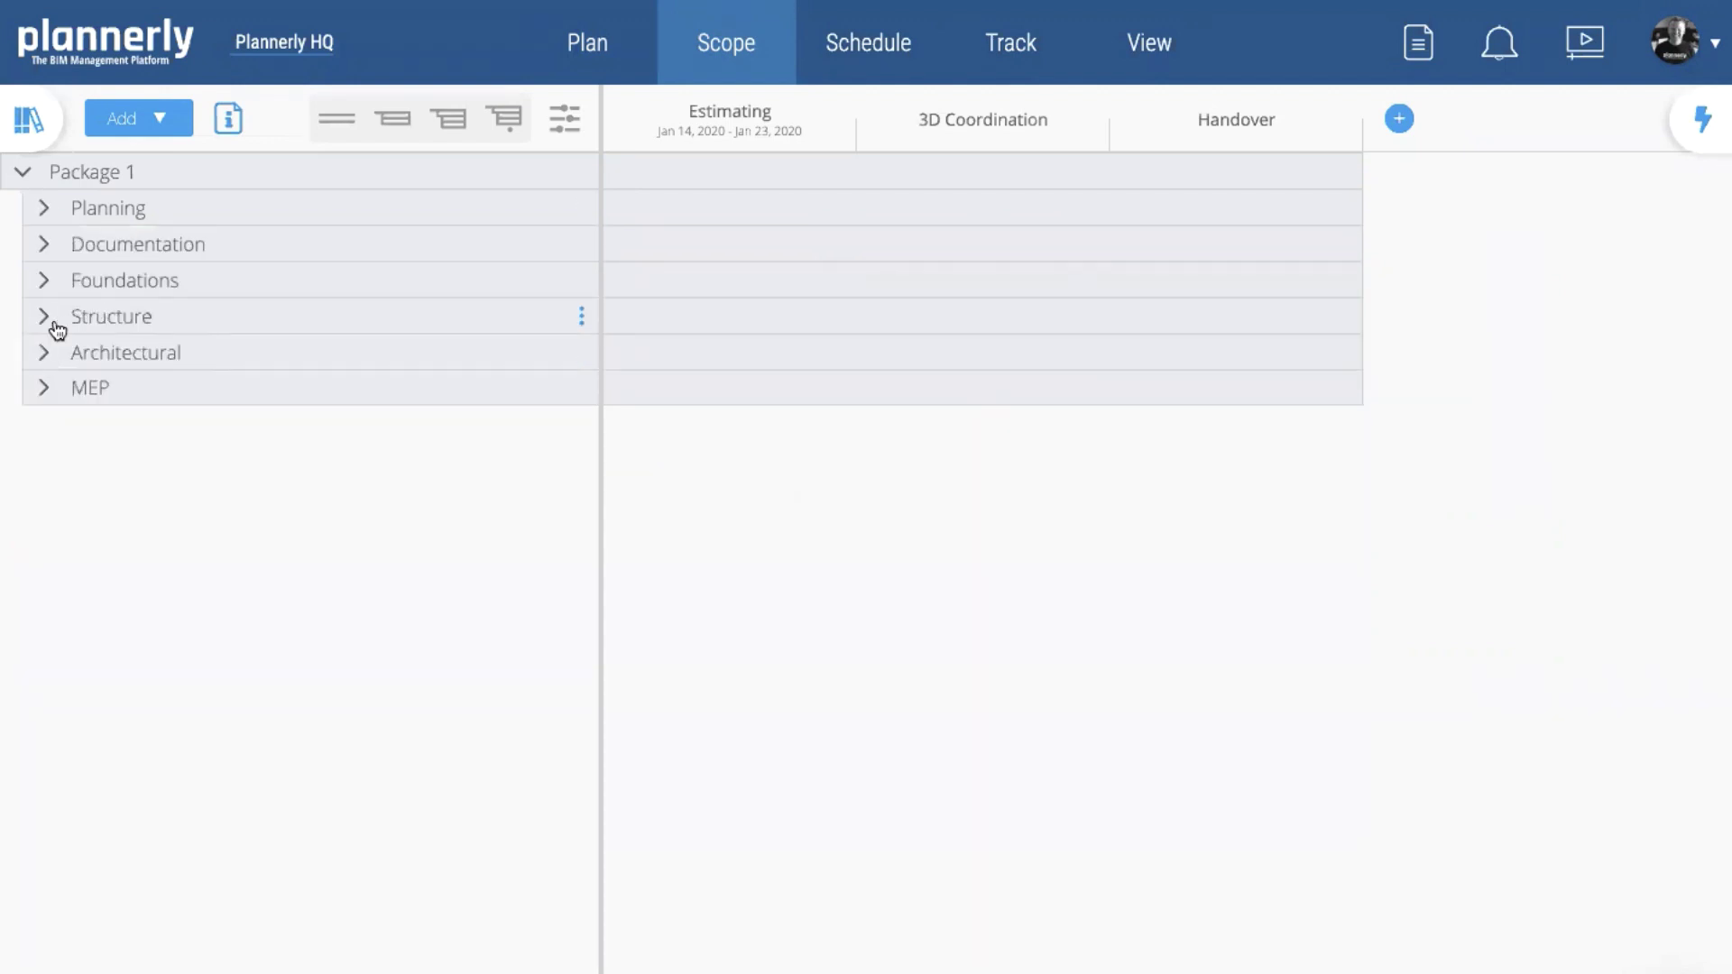
{"action": "left_click", "coordinate": [52, 322]}
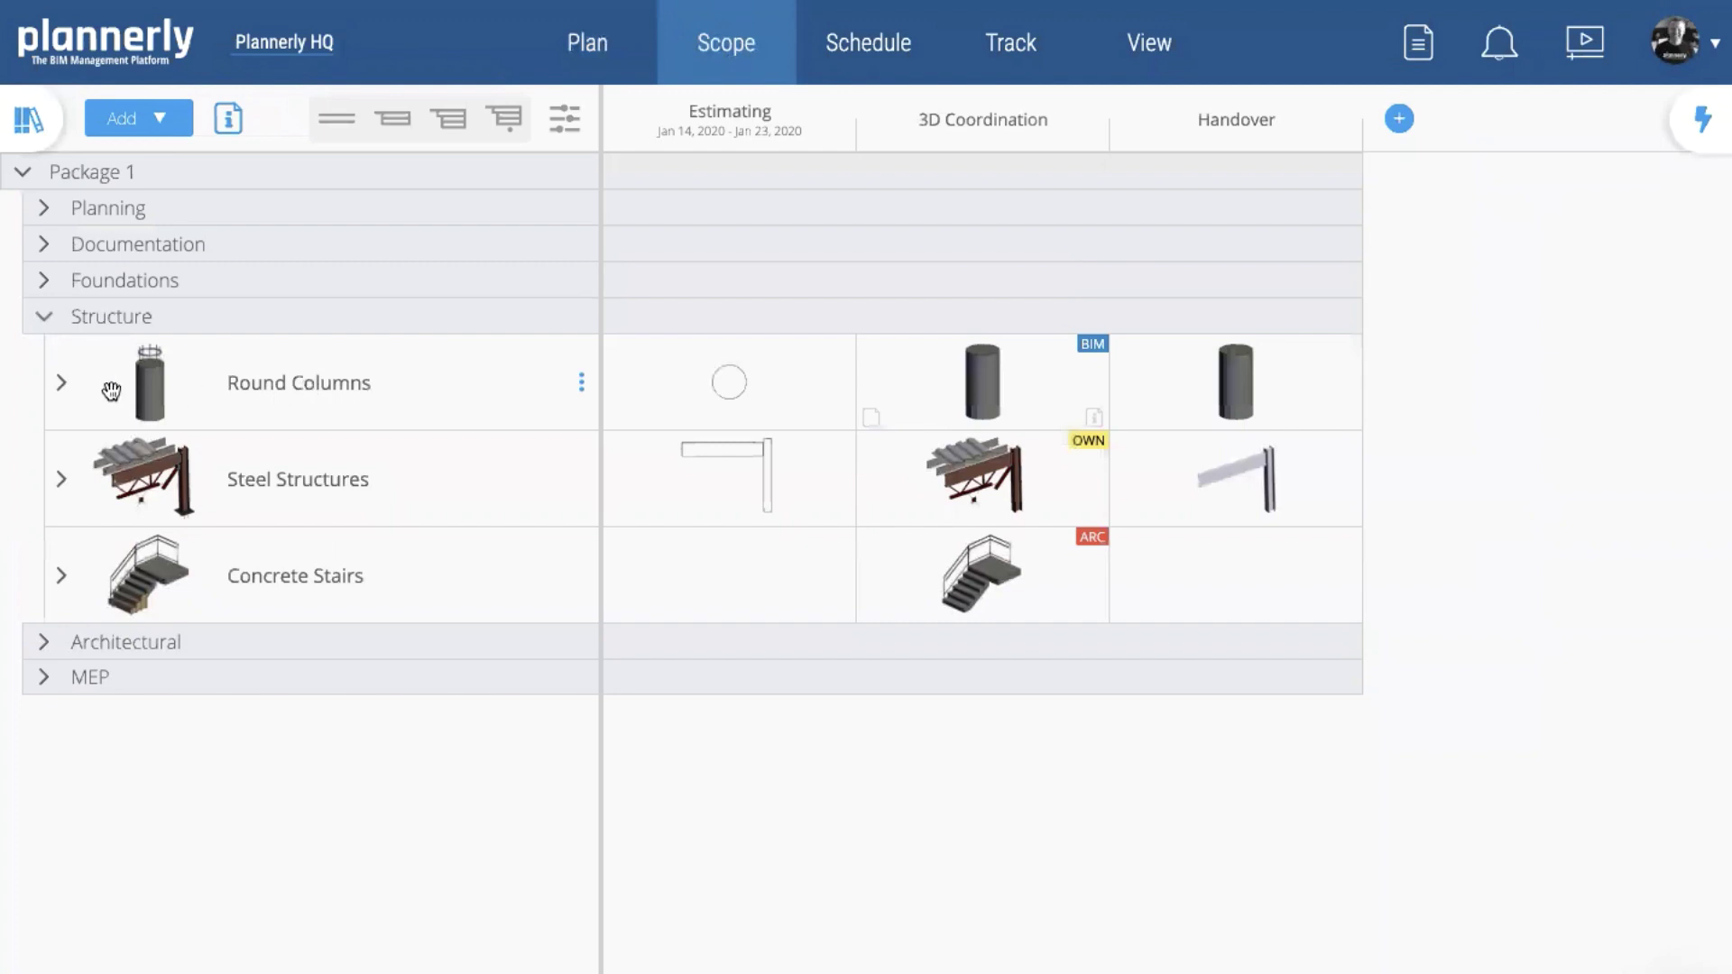
{"action": "mouse_move", "coordinate": [777, 372]}
{"action": "mouse_move", "coordinate": [1010, 400]}
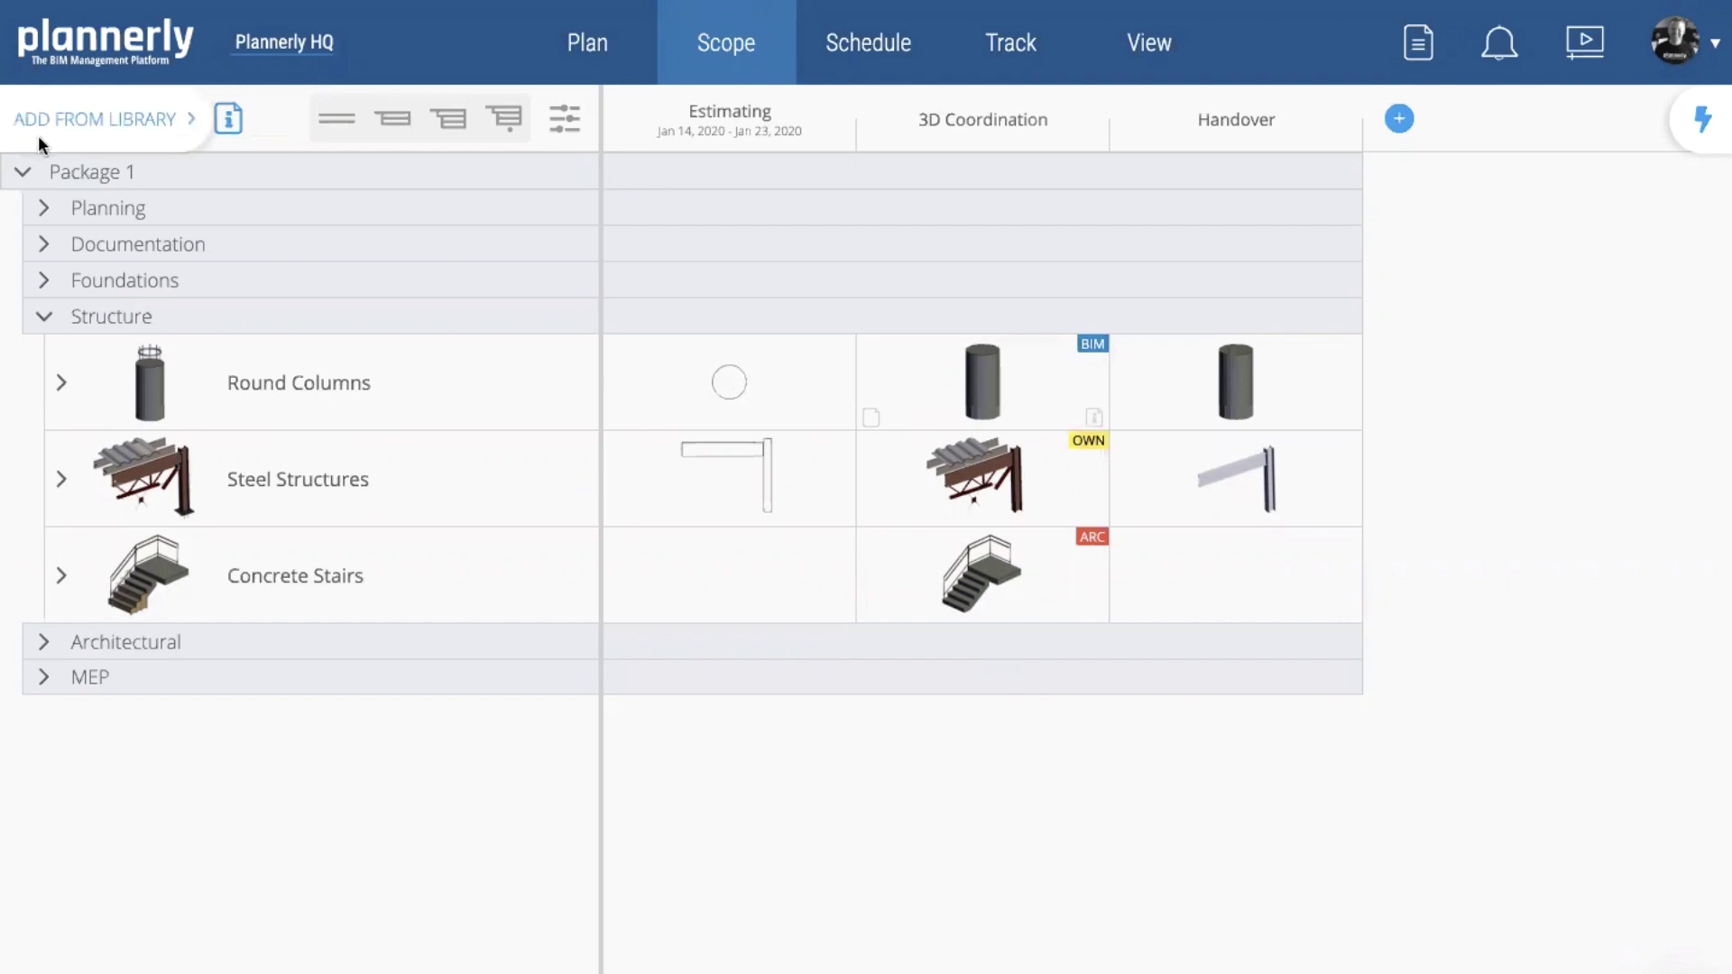
Open the Element Library beside the scope grid and scroll through its element types.
{"action": "left_click", "coordinate": [38, 135]}
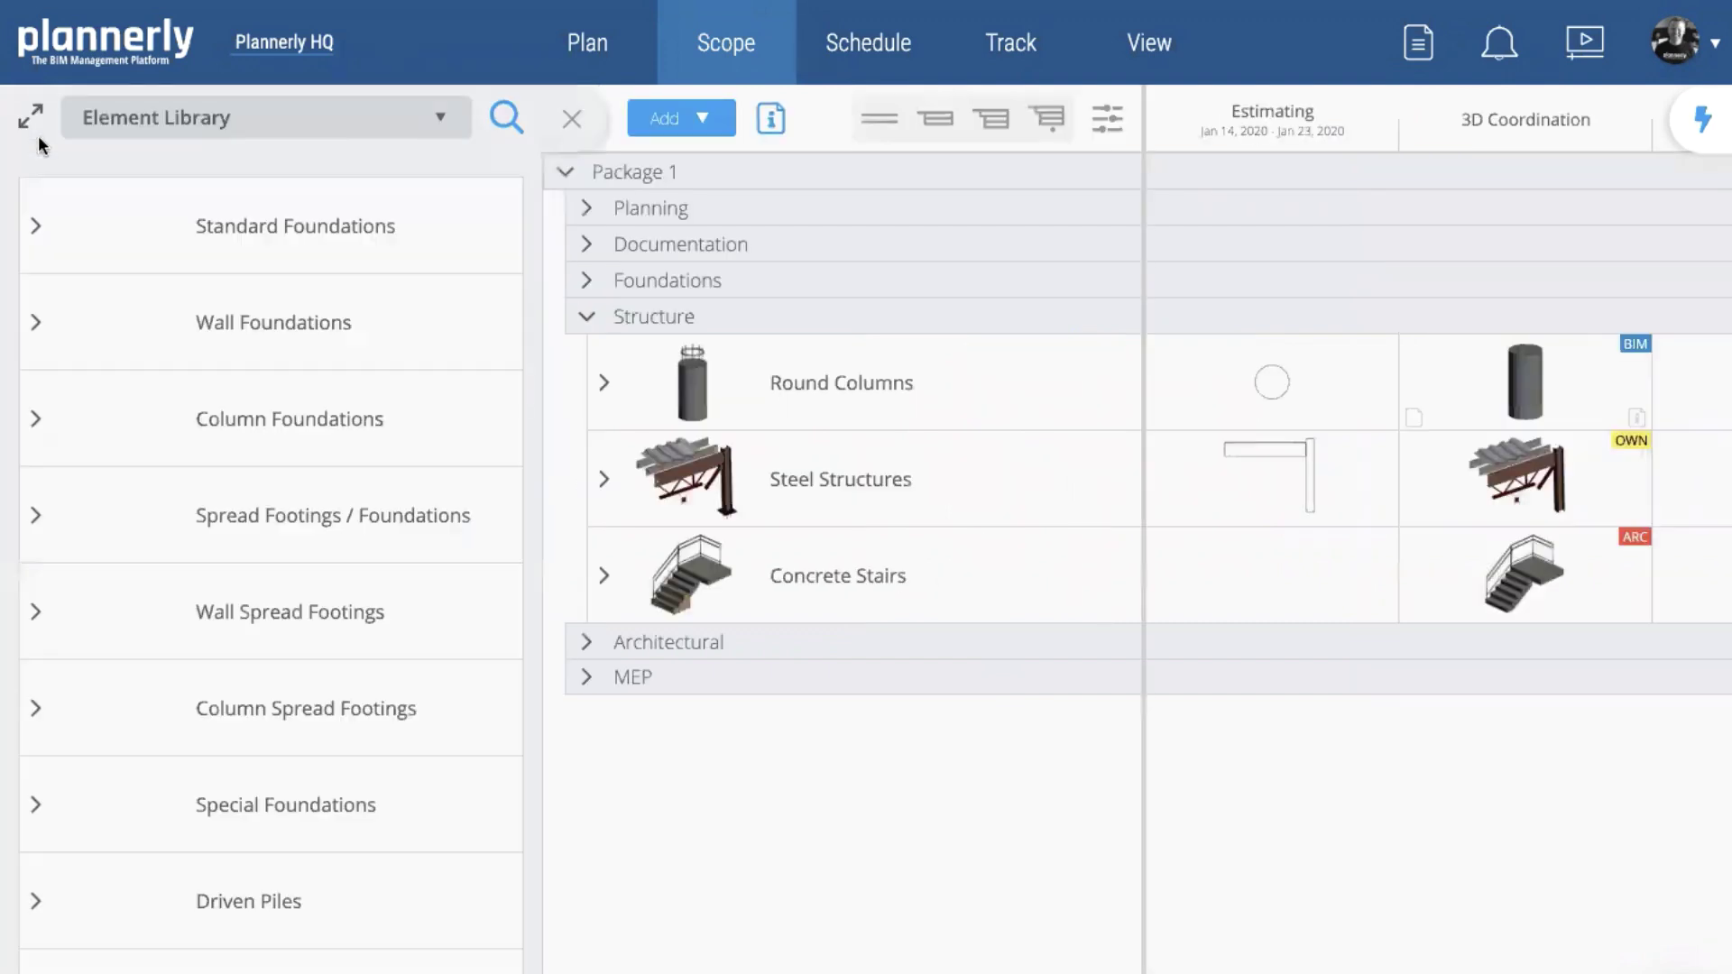
{"action": "scroll", "coordinate": [273, 497], "scroll_direction": "down", "scroll_amount": 10}
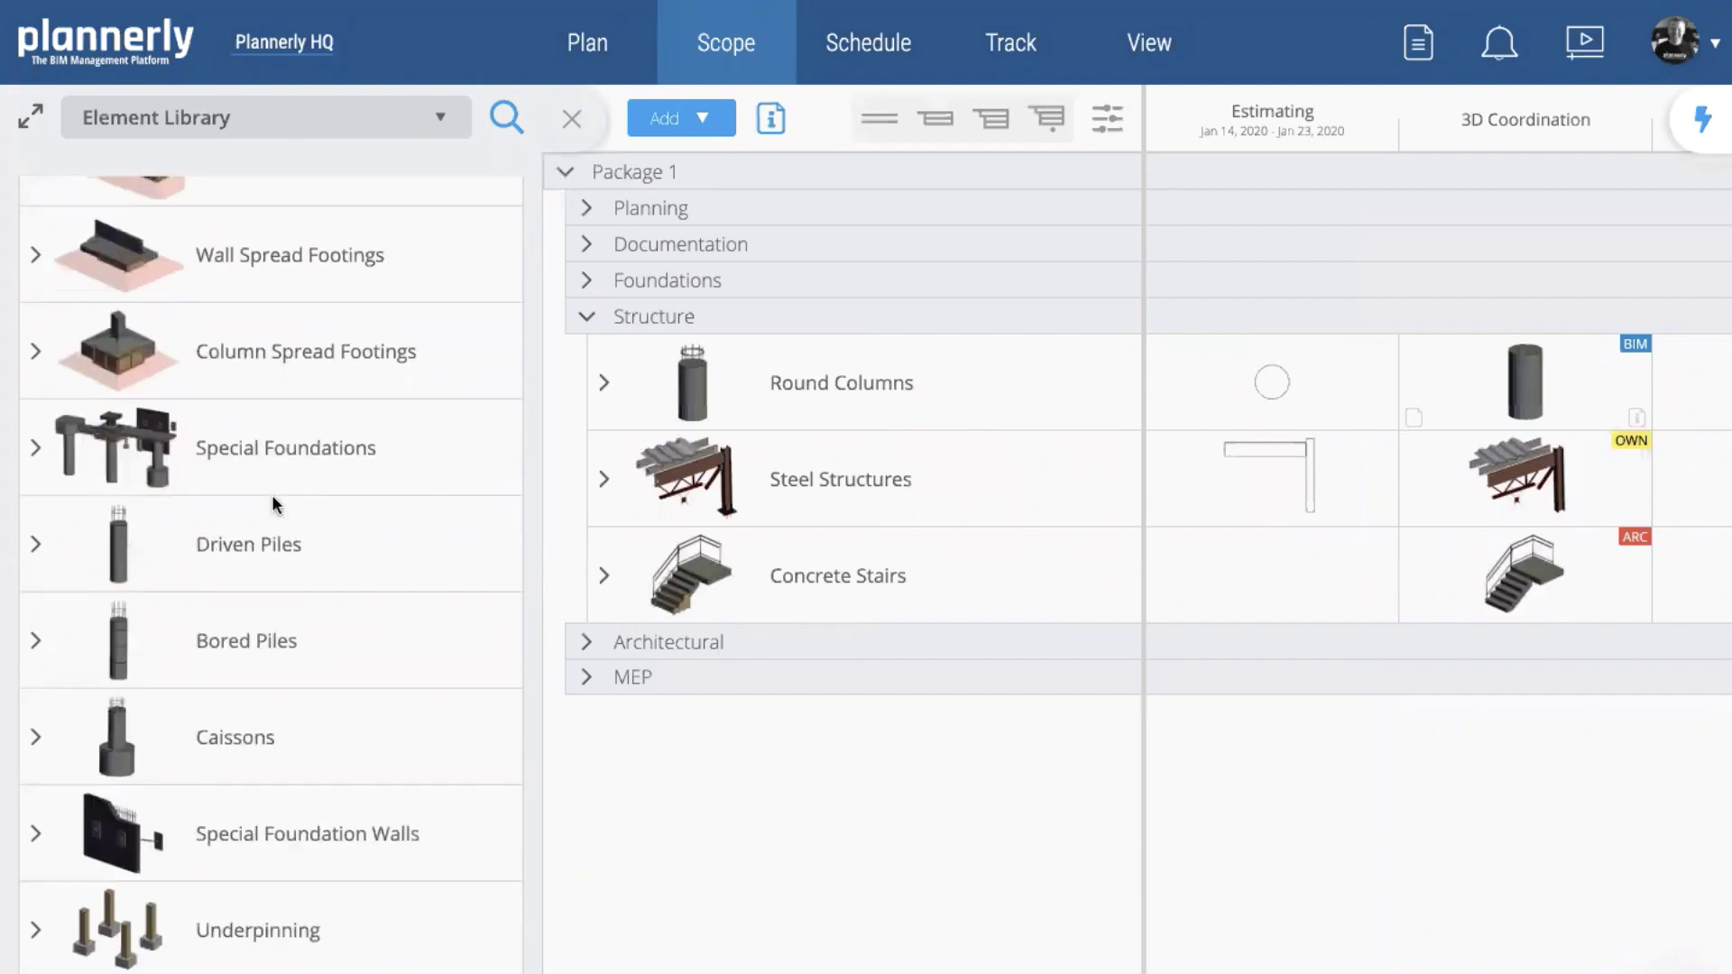
{"action": "scroll", "coordinate": [273, 497], "scroll_direction": "down", "scroll_amount": 20}
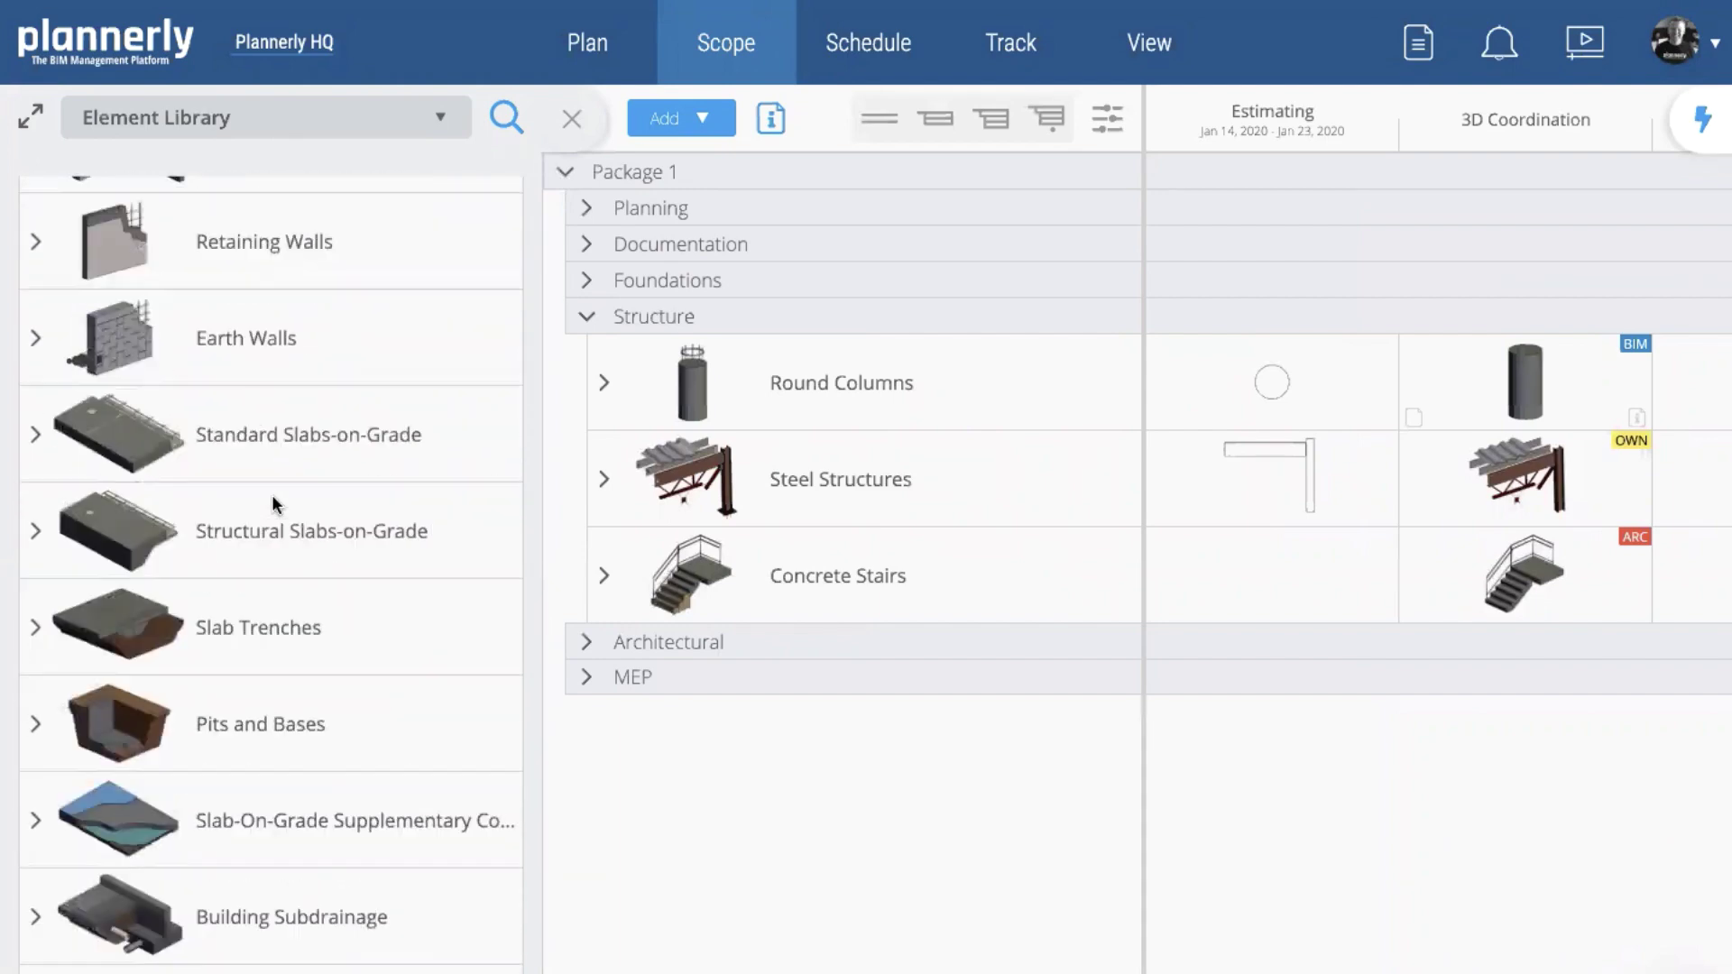
{"action": "scroll", "coordinate": [273, 494], "scroll_direction": "down", "scroll_amount": 12}
{"action": "scroll", "coordinate": [273, 498], "scroll_direction": "down", "scroll_amount": 20}
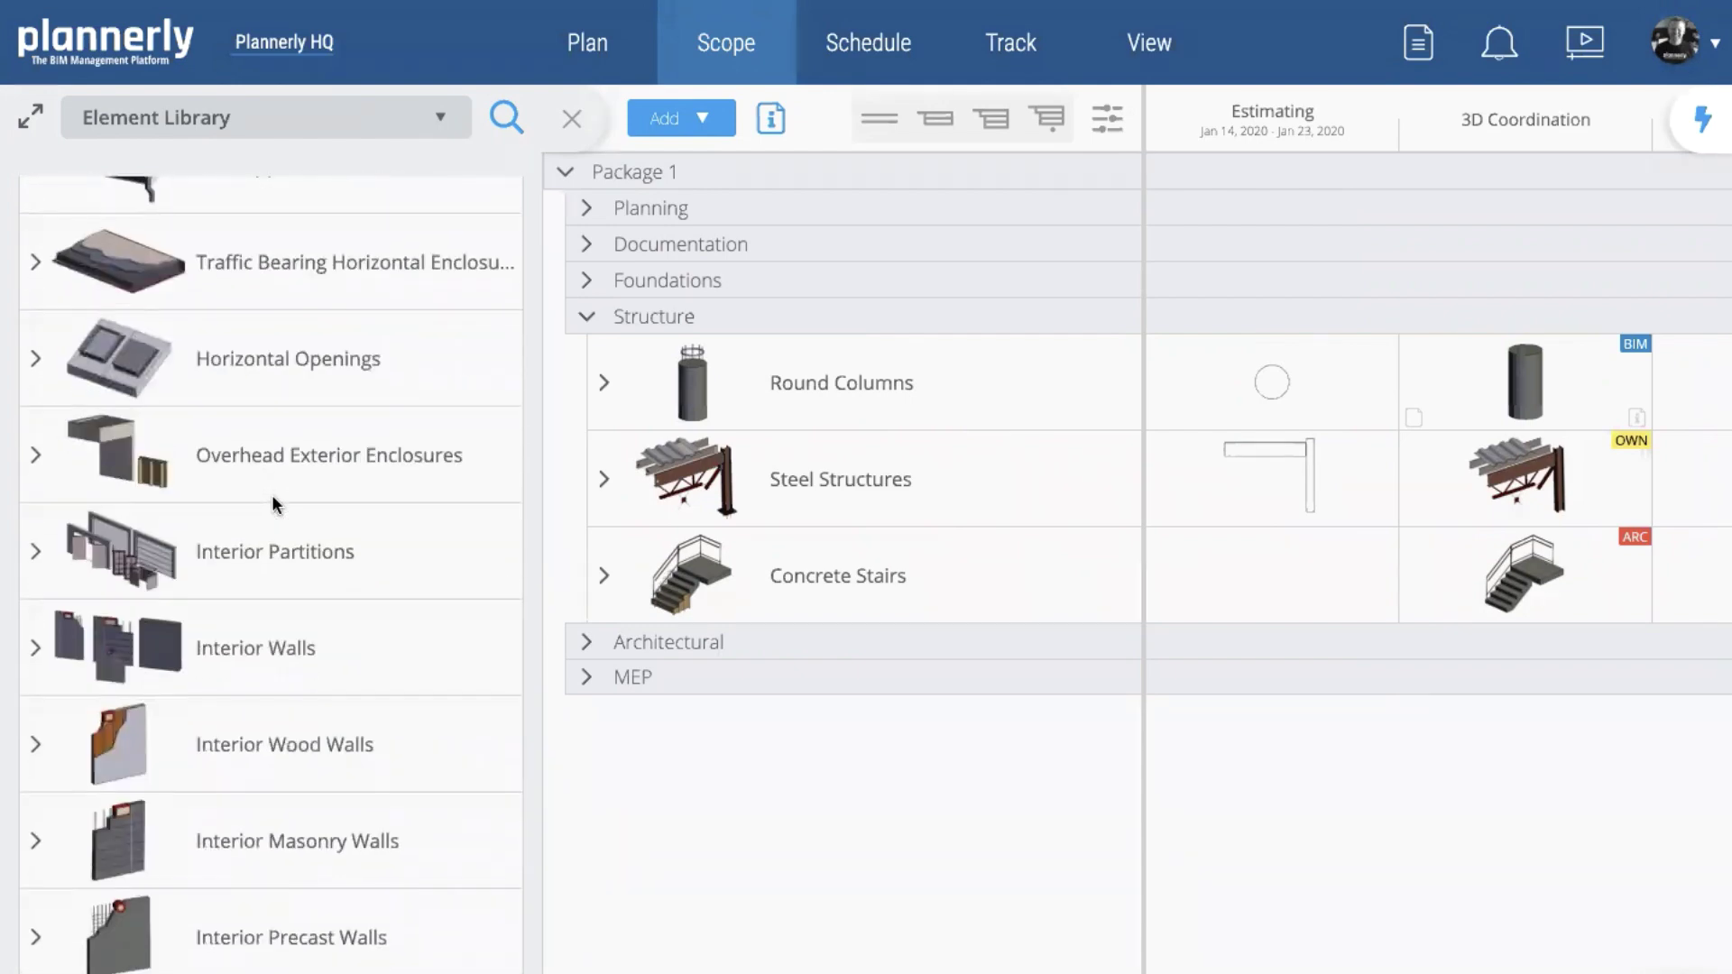
{"action": "scroll", "coordinate": [272, 494], "scroll_direction": "down", "scroll_amount": 15}
{"action": "scroll", "coordinate": [273, 494], "scroll_direction": "down", "scroll_amount": 20}
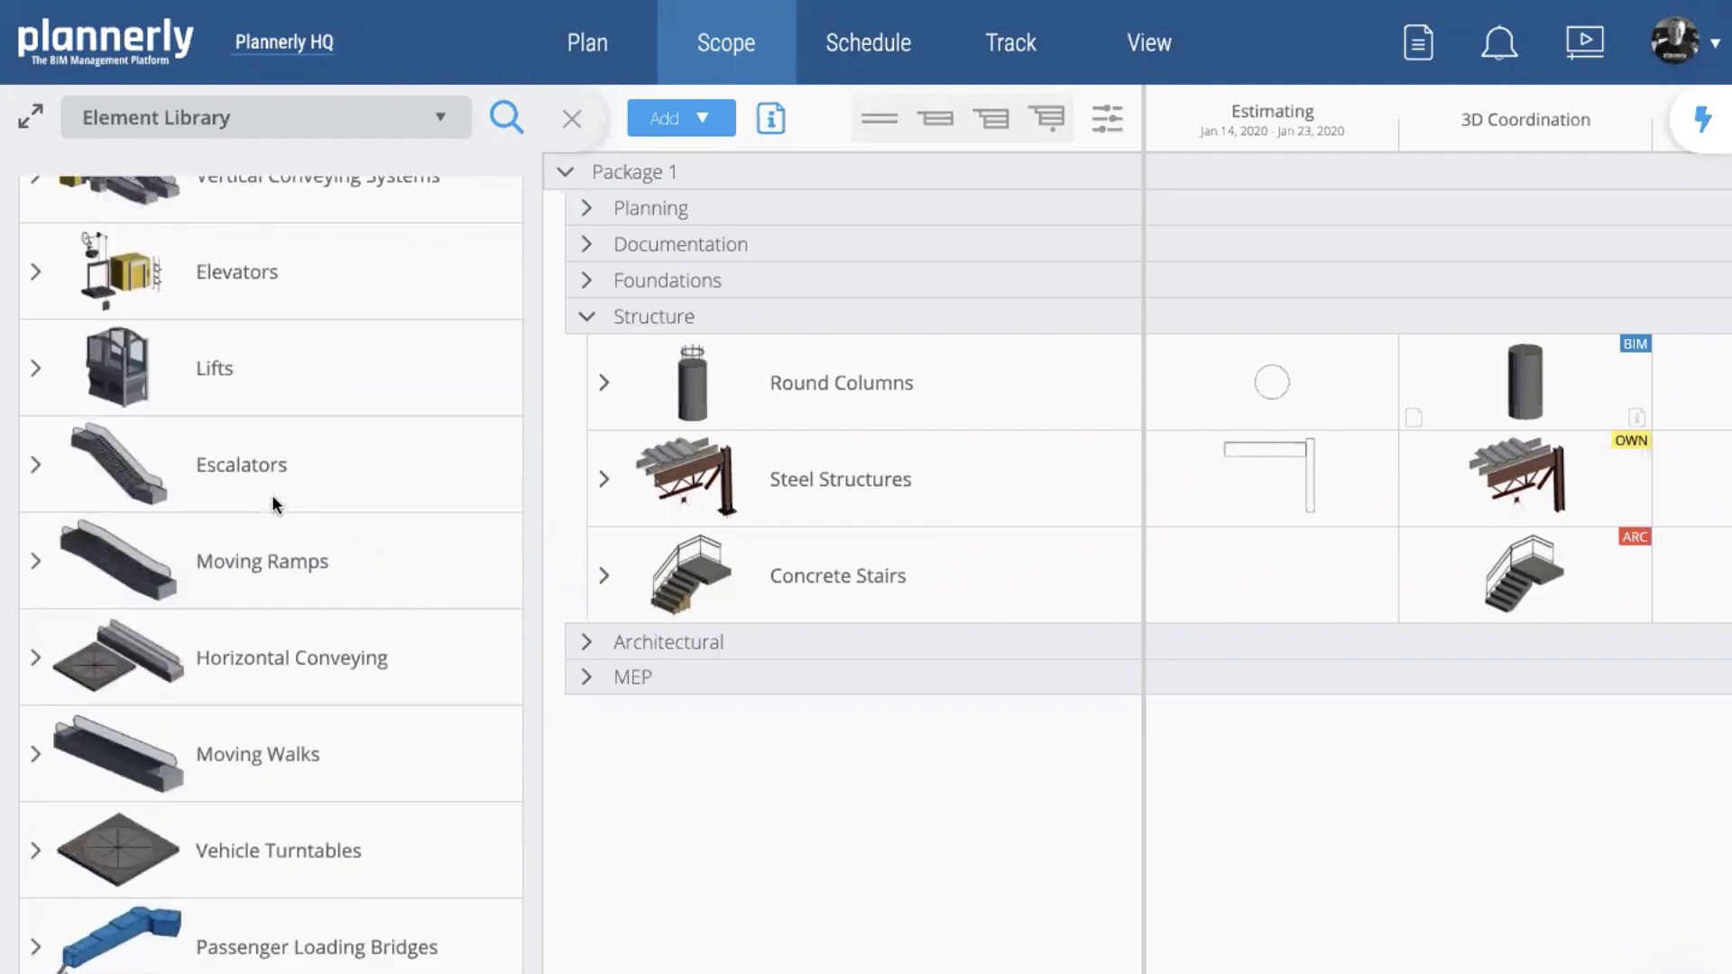
{"action": "scroll", "coordinate": [273, 497], "scroll_direction": "down", "scroll_amount": 4}
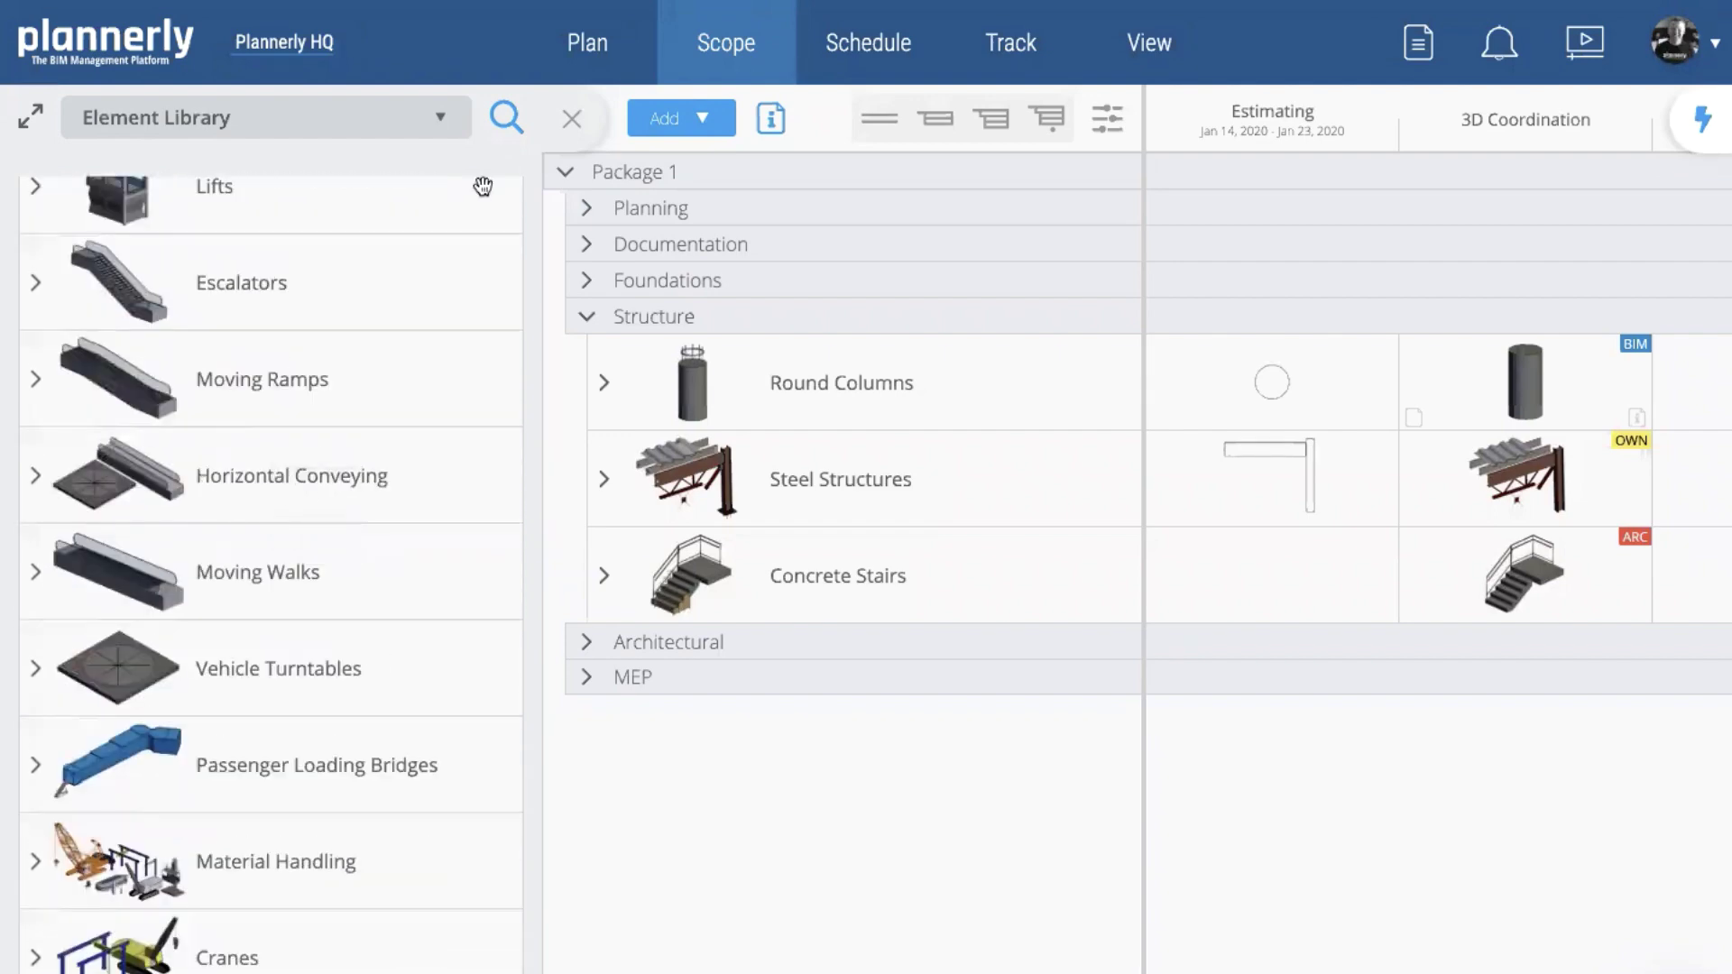
Browse the library source list, including Templates, then close it without switching sources.
{"action": "left_click", "coordinate": [438, 119]}
{"action": "mouse_move", "coordinate": [206, 222]}
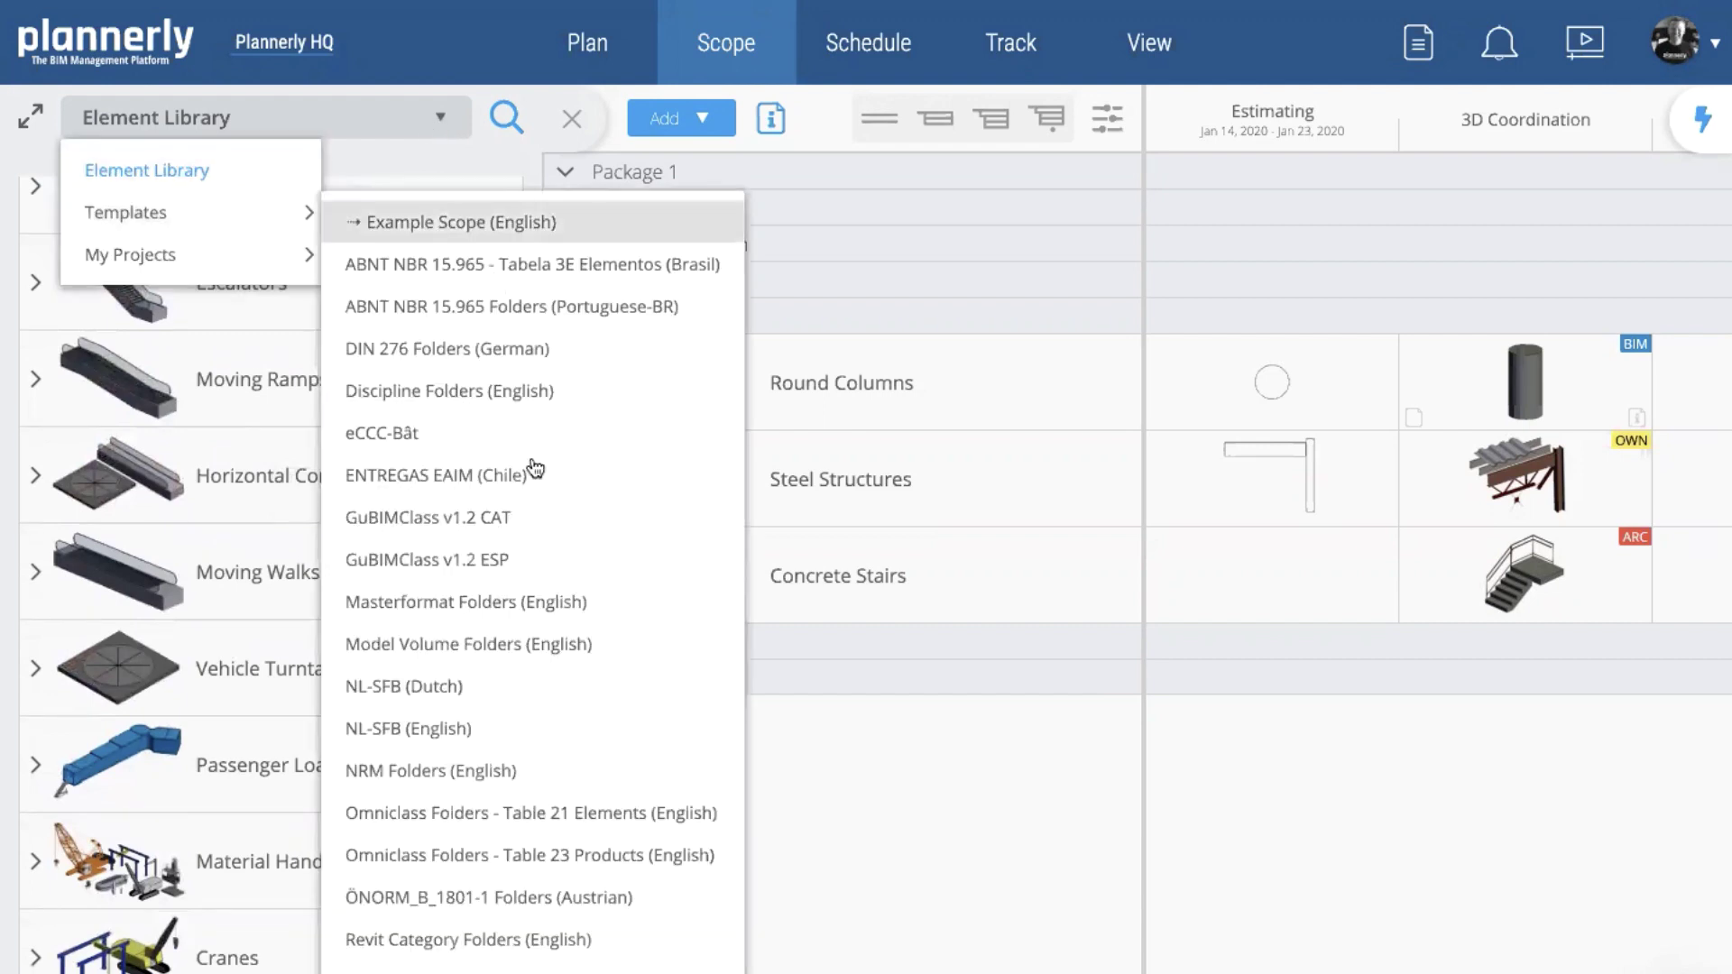
{"action": "scroll", "coordinate": [525, 762], "scroll_direction": "down", "scroll_amount": 4}
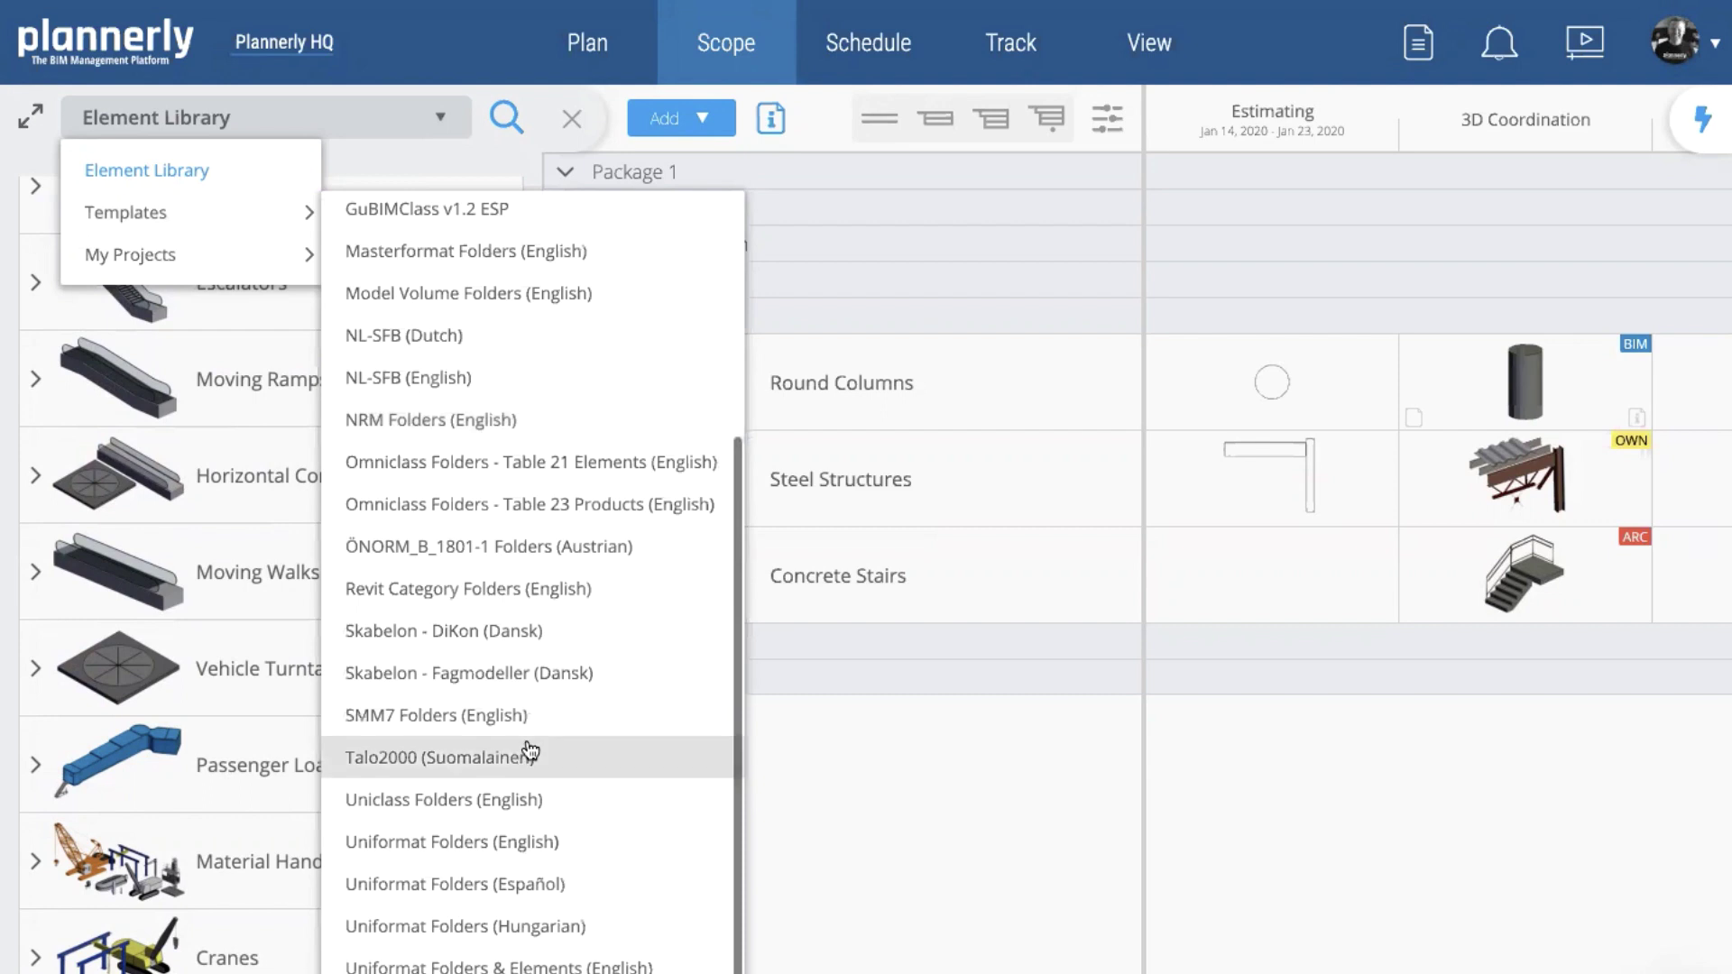
{"action": "scroll", "coordinate": [646, 753], "scroll_direction": "down", "scroll_amount": 1}
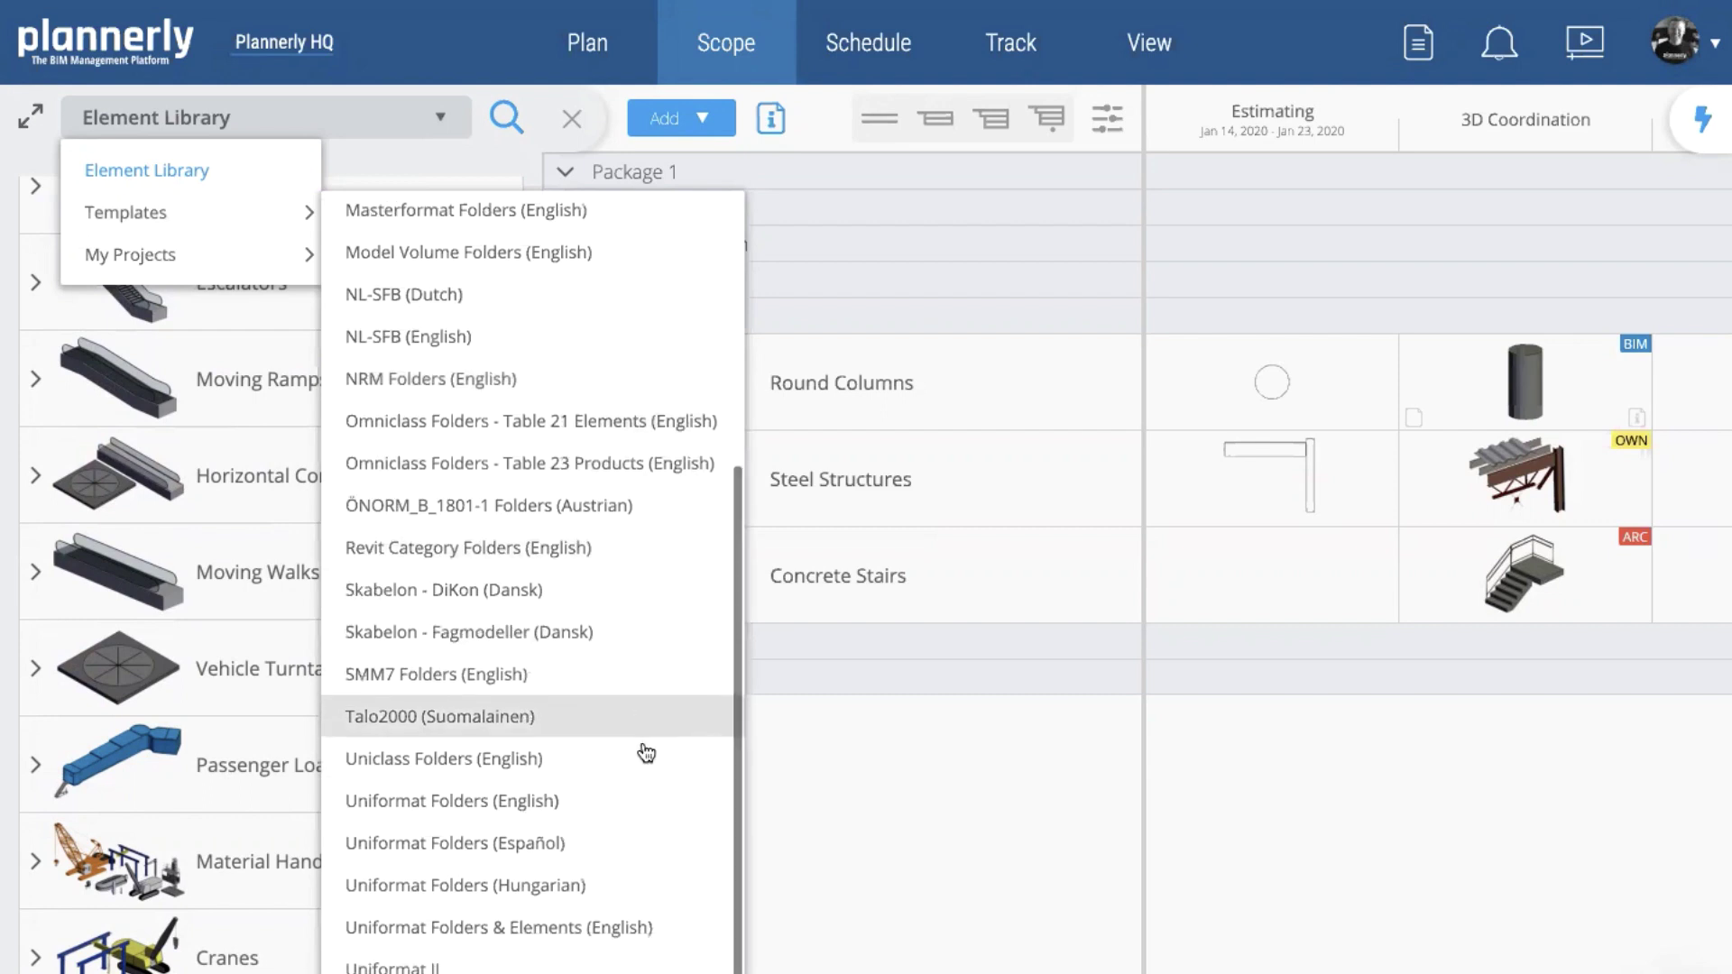
{"action": "scroll", "coordinate": [645, 753], "scroll_direction": "up", "scroll_amount": 2}
{"action": "scroll", "coordinate": [646, 753], "scroll_direction": "up", "scroll_amount": 3}
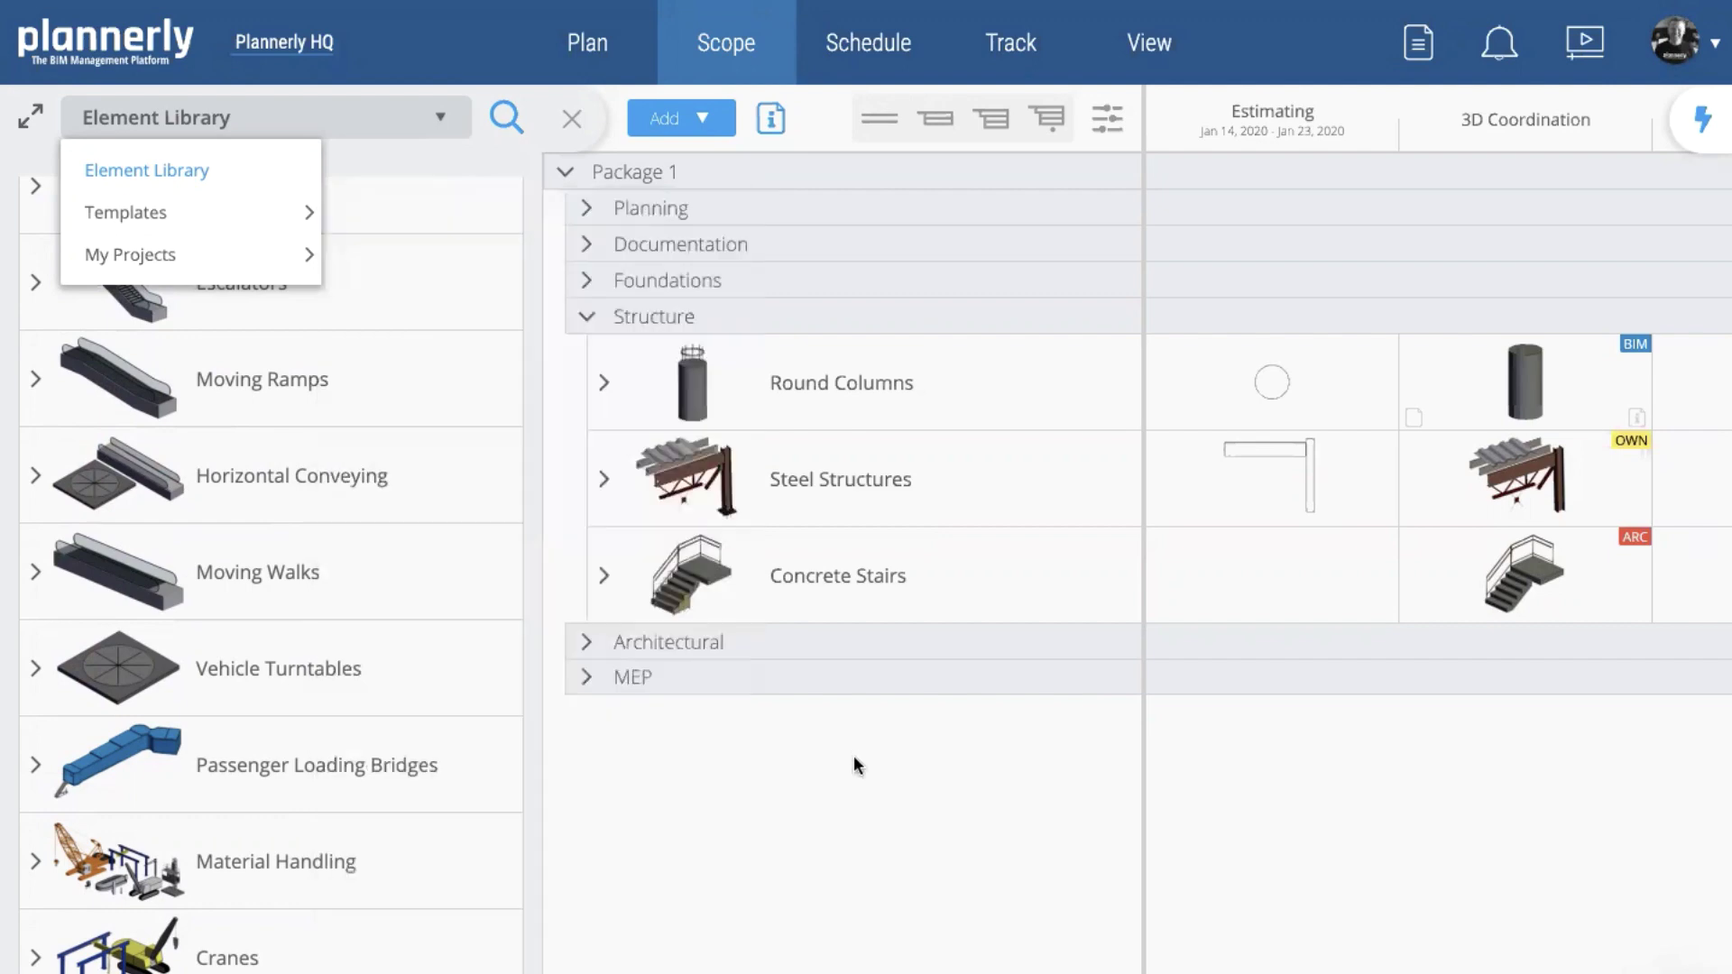
{"action": "left_click", "coordinate": [785, 754]}
{"action": "scroll", "coordinate": [274, 502], "scroll_direction": "down", "scroll_amount": 10}
{"action": "scroll", "coordinate": [275, 501], "scroll_direction": "up", "scroll_amount": 15}
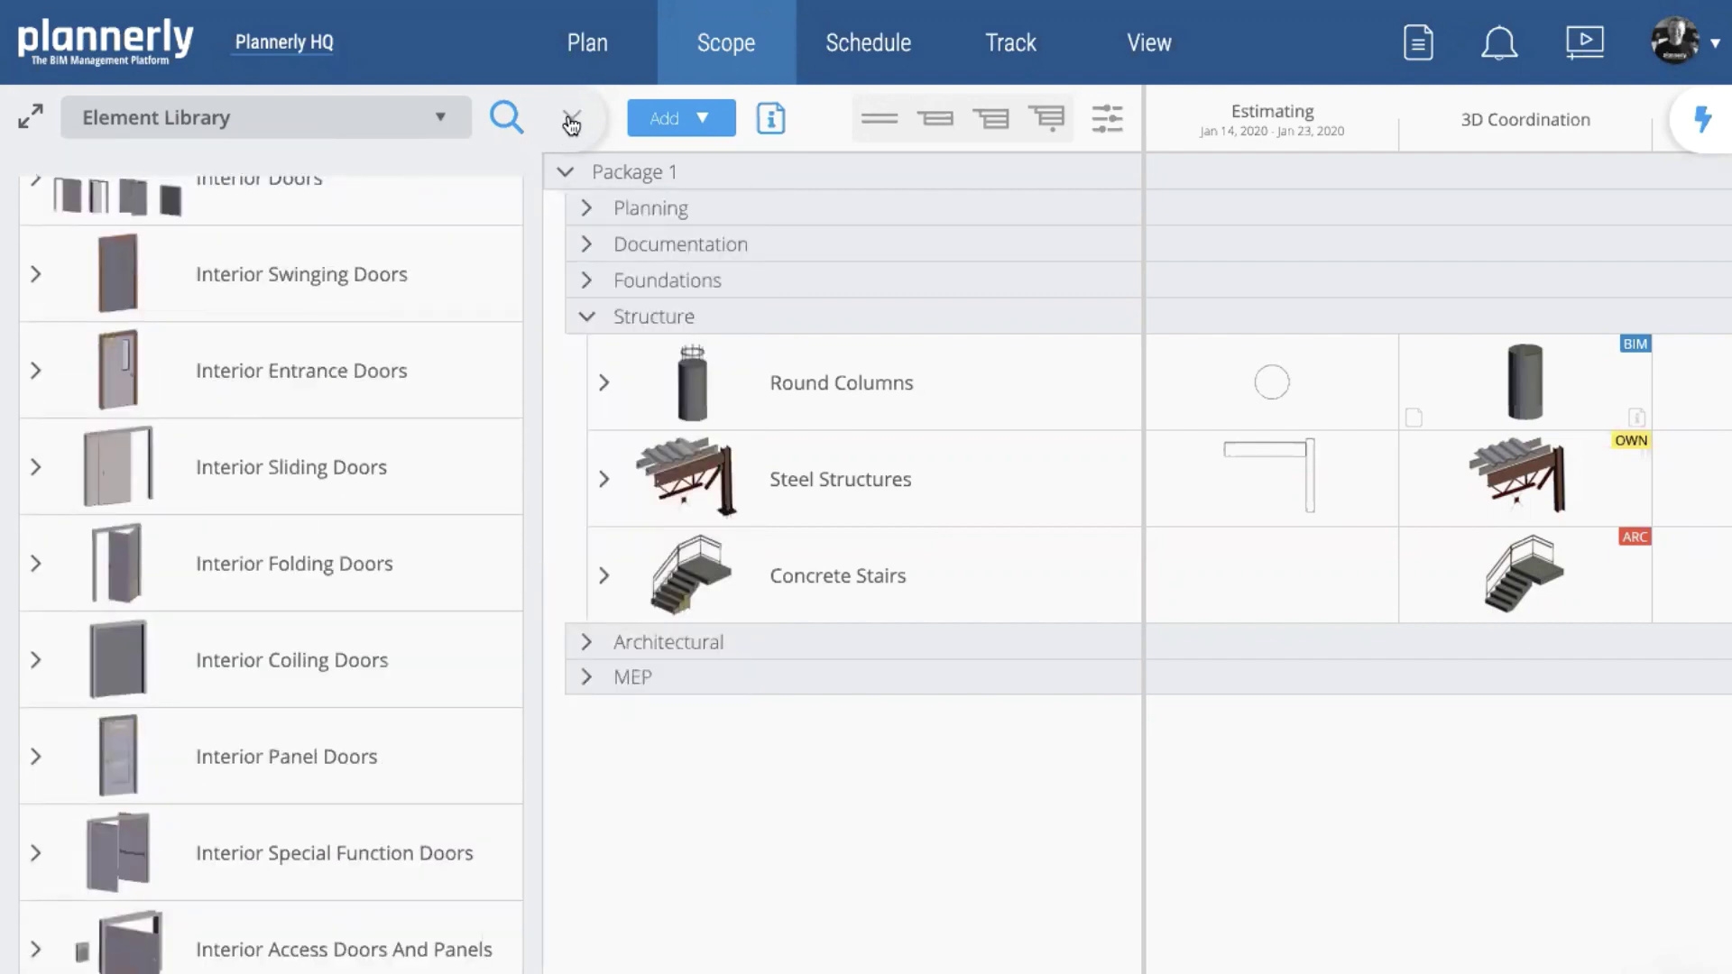
Close the Element Library and go to the Plannerly HQ project information page.
{"action": "left_click", "coordinate": [571, 122]}
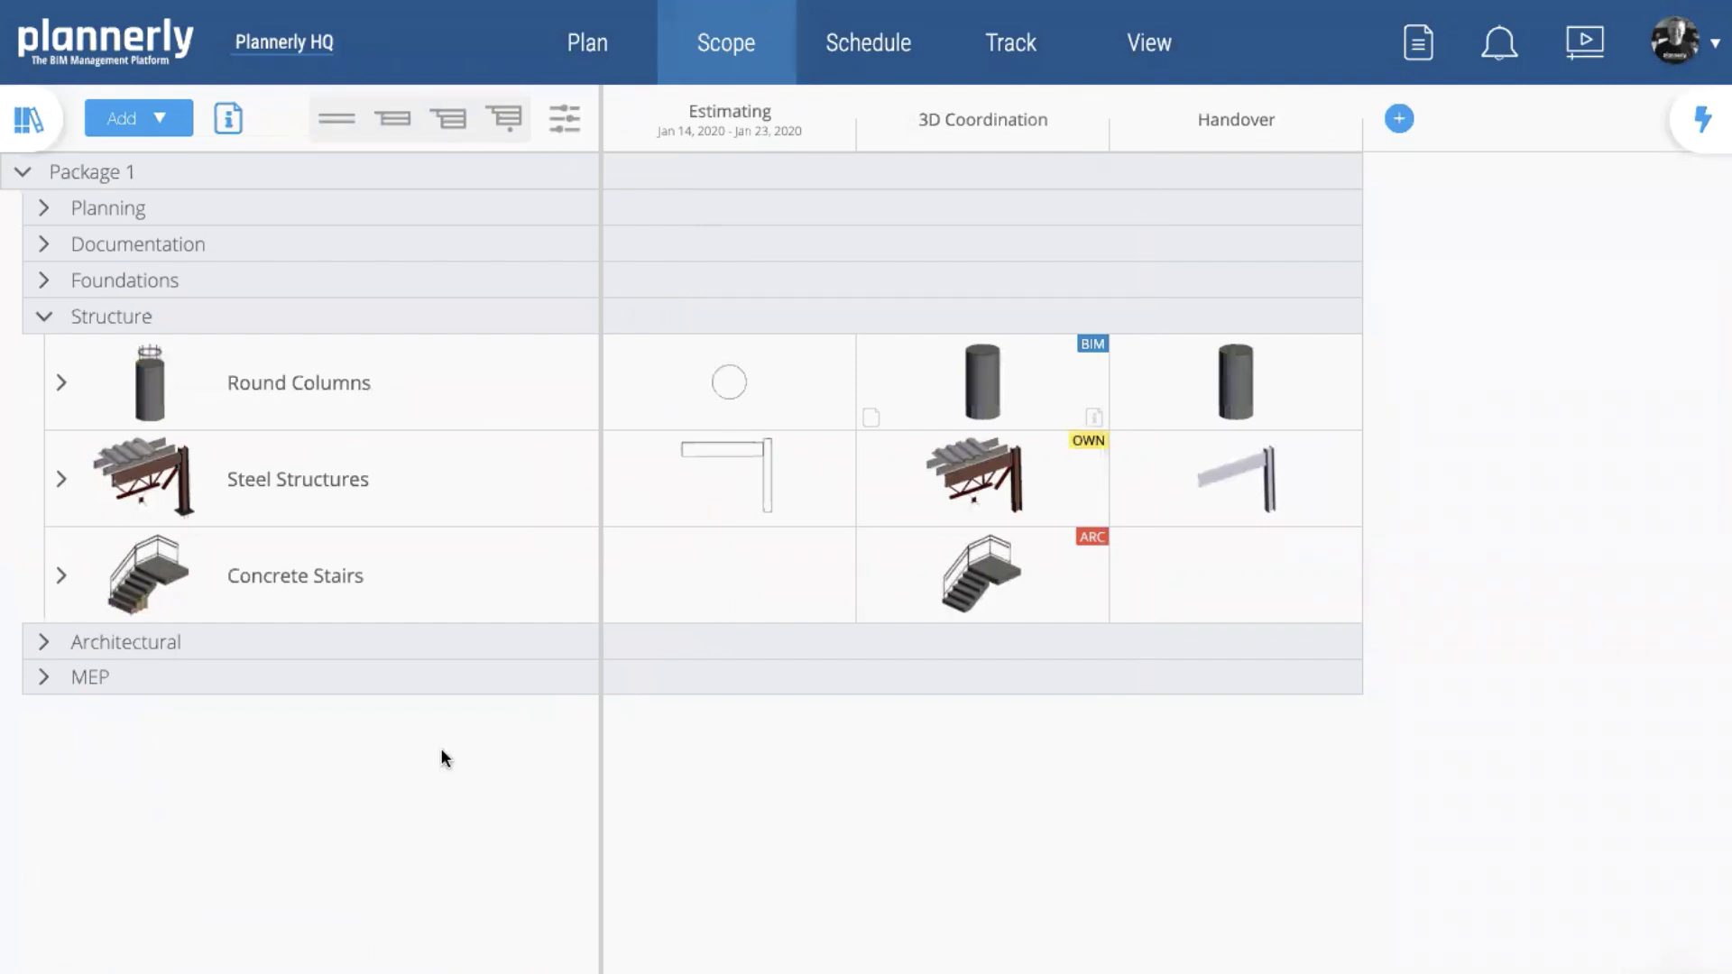
{"action": "mouse_move", "coordinate": [733, 397]}
{"action": "left_click", "coordinate": [280, 60]}
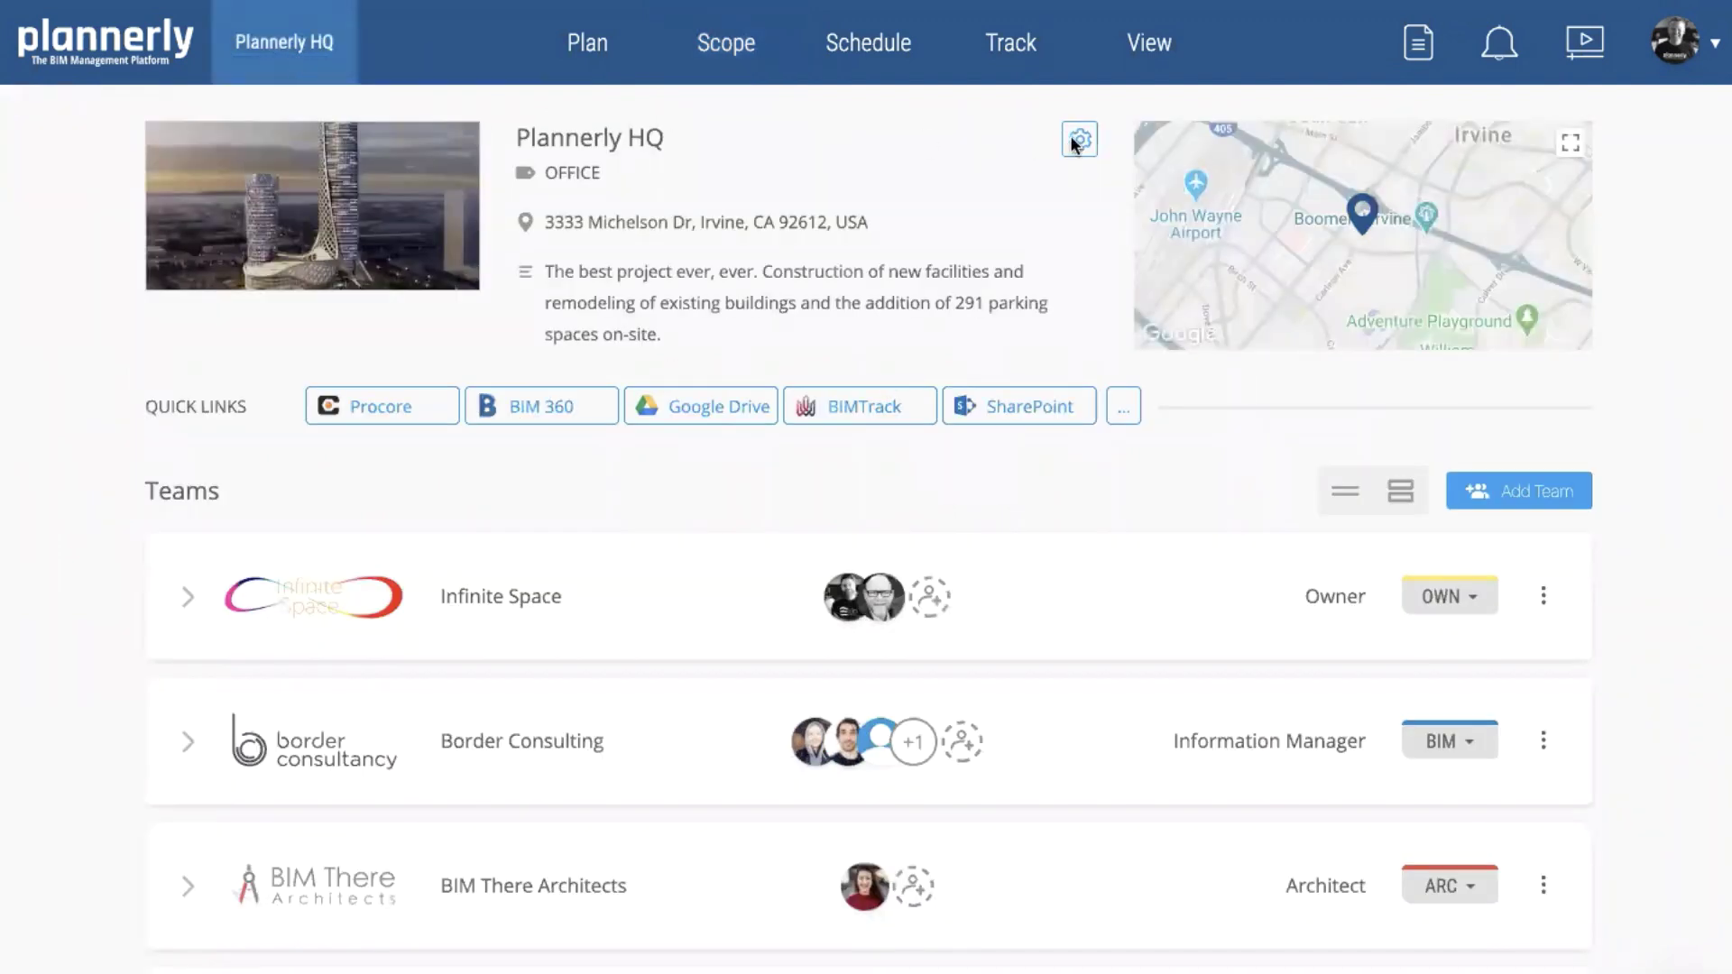
Save the Project Standard as LOD (100, 200, 300, 350, 400, 500) and reopen the Scope grid.
{"action": "left_click", "coordinate": [1079, 140]}
{"action": "left_click", "coordinate": [1058, 598]}
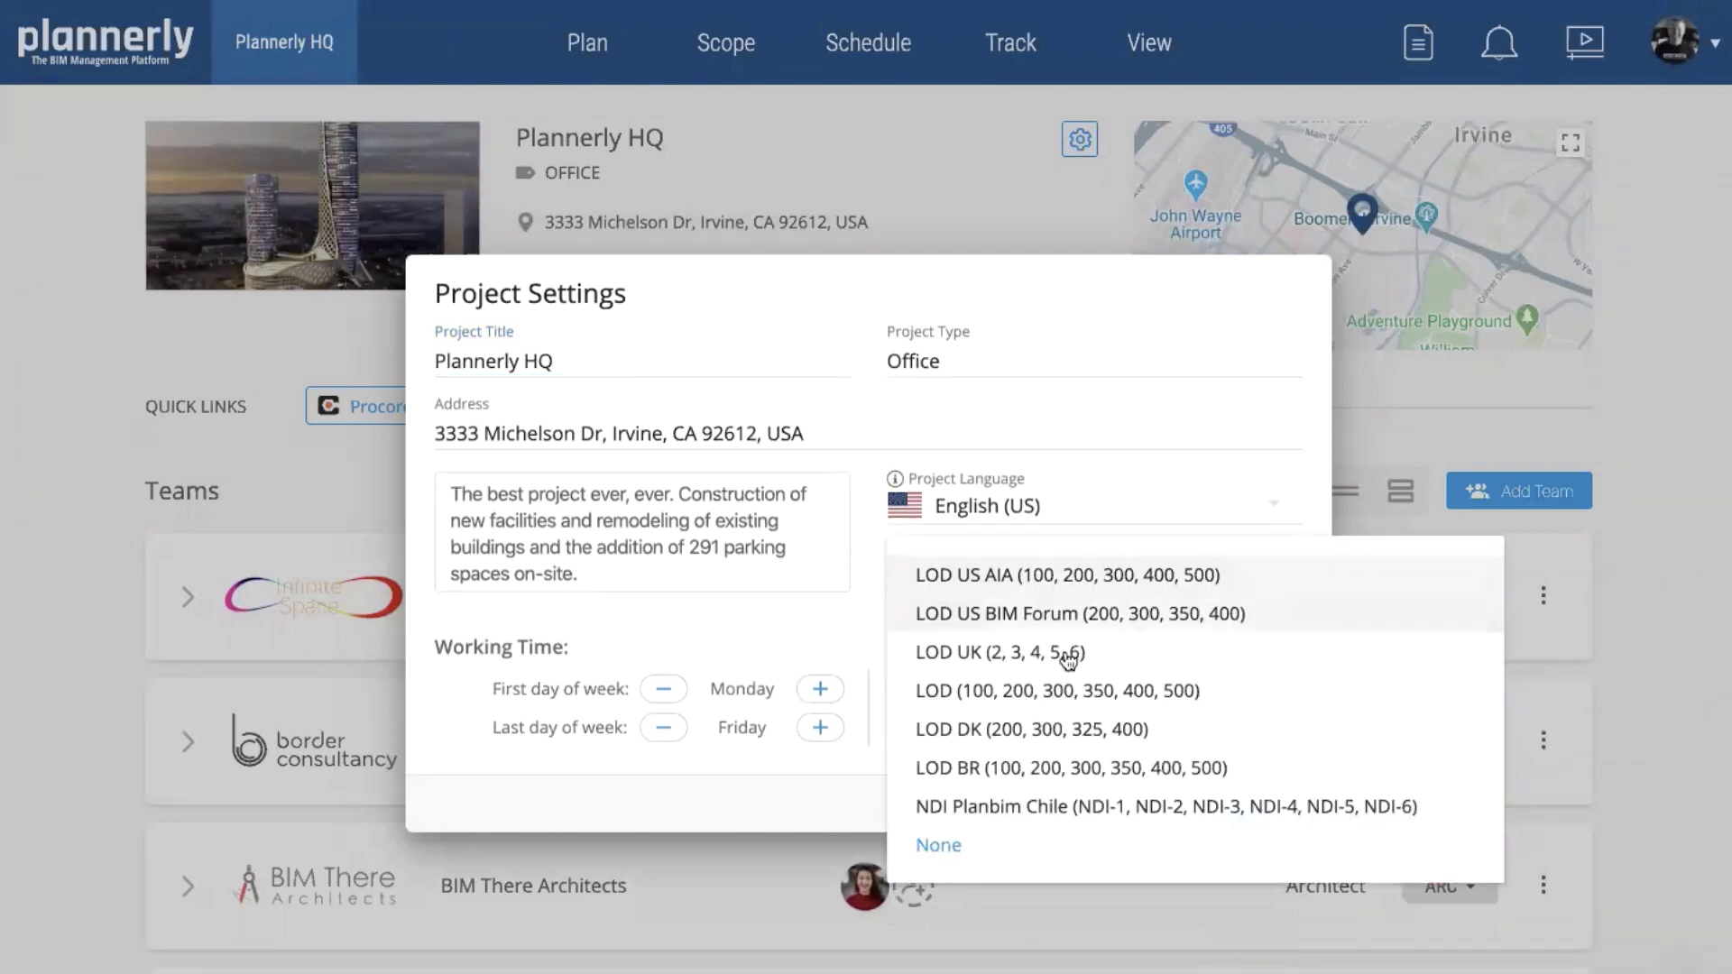
{"action": "left_click", "coordinate": [1058, 693]}
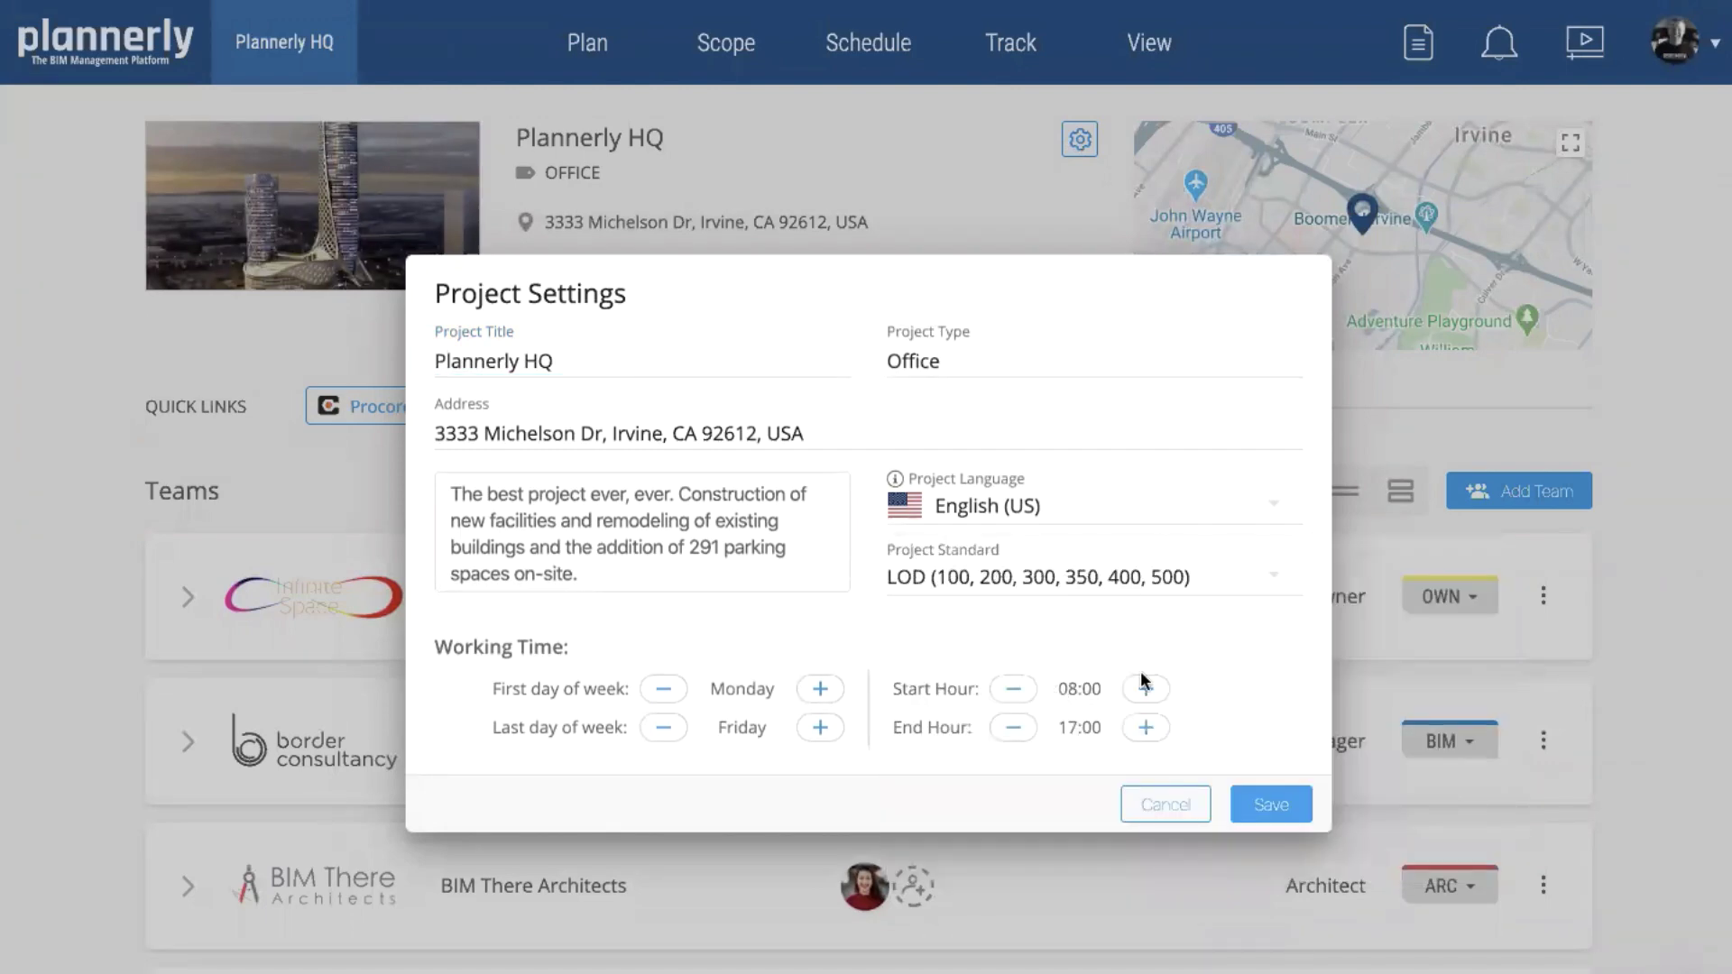
{"action": "left_click", "coordinate": [1275, 816]}
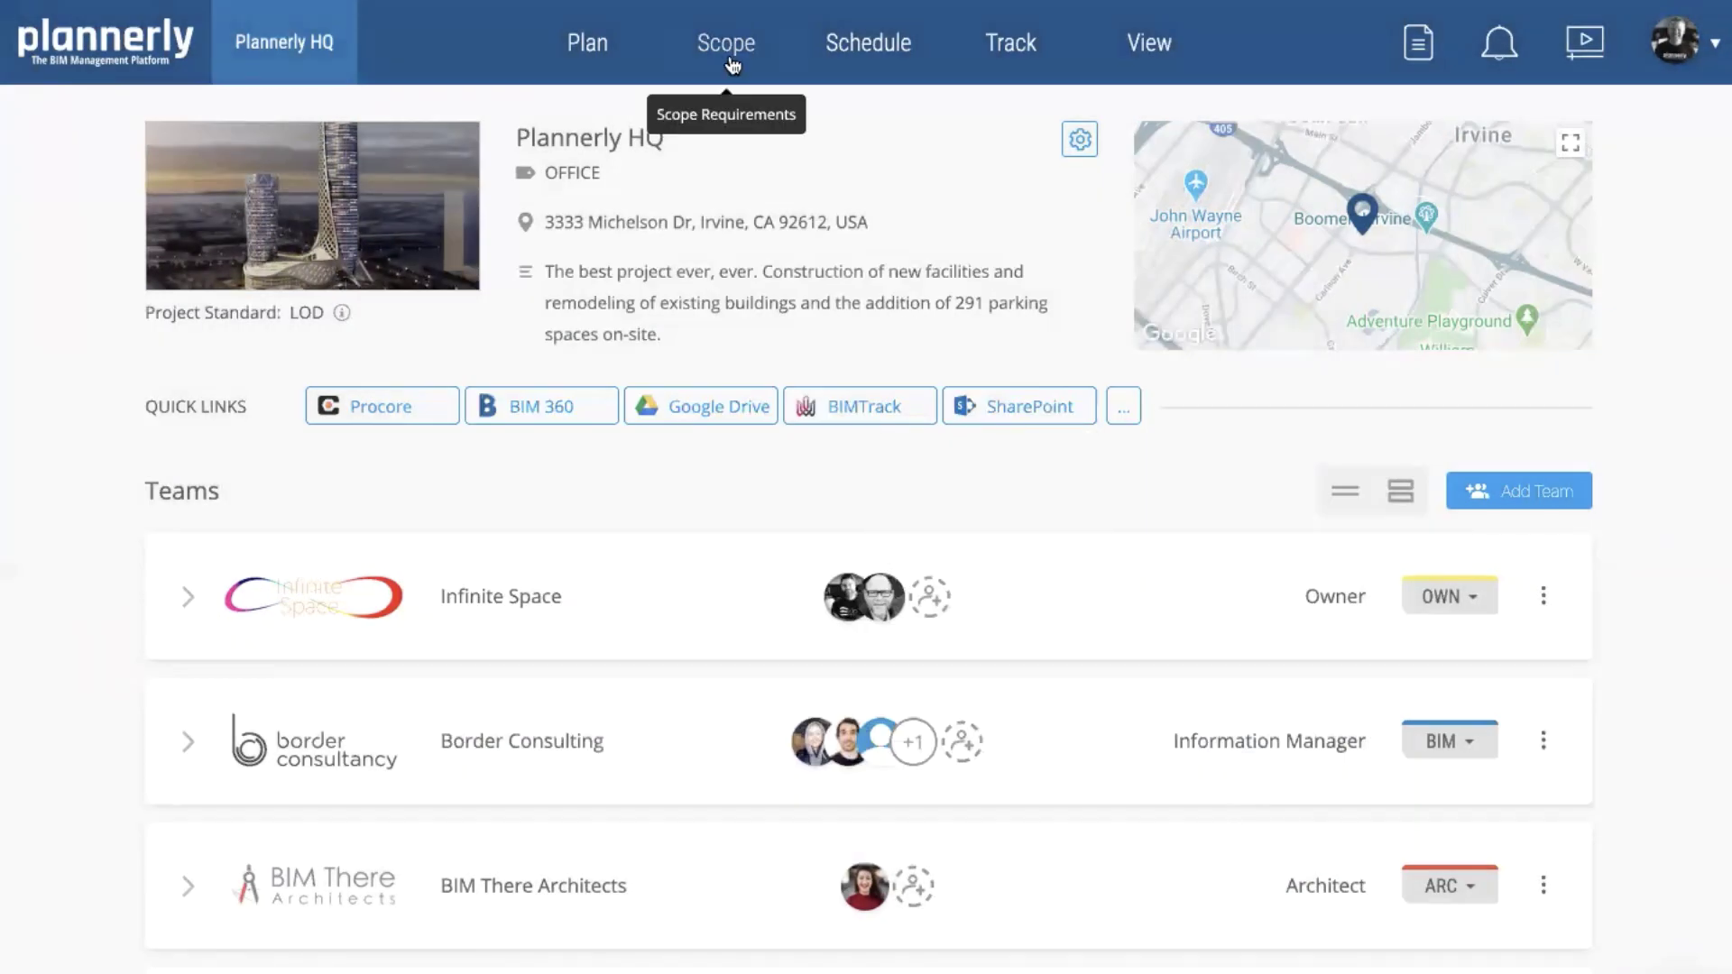
{"action": "left_click", "coordinate": [732, 66]}
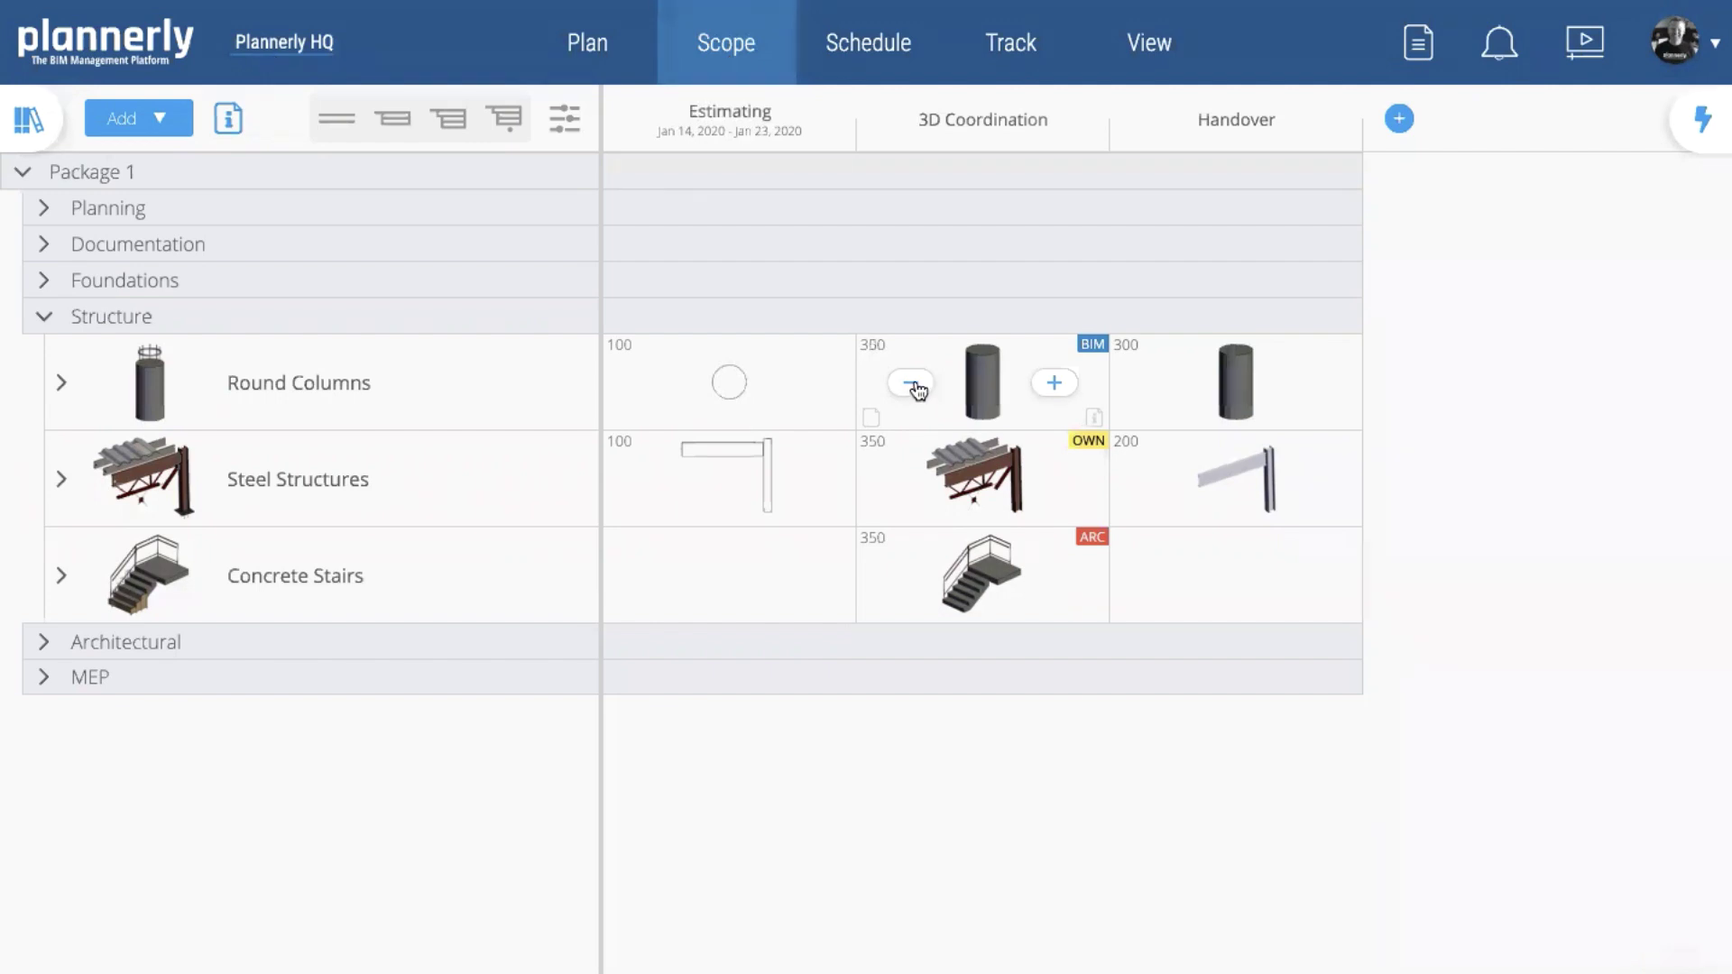
Set Round Columns to LOD 400 at 3D Coordination with Column Reinforcement added, then view the Schedule timeline.
{"action": "left_click", "coordinate": [1050, 384]}
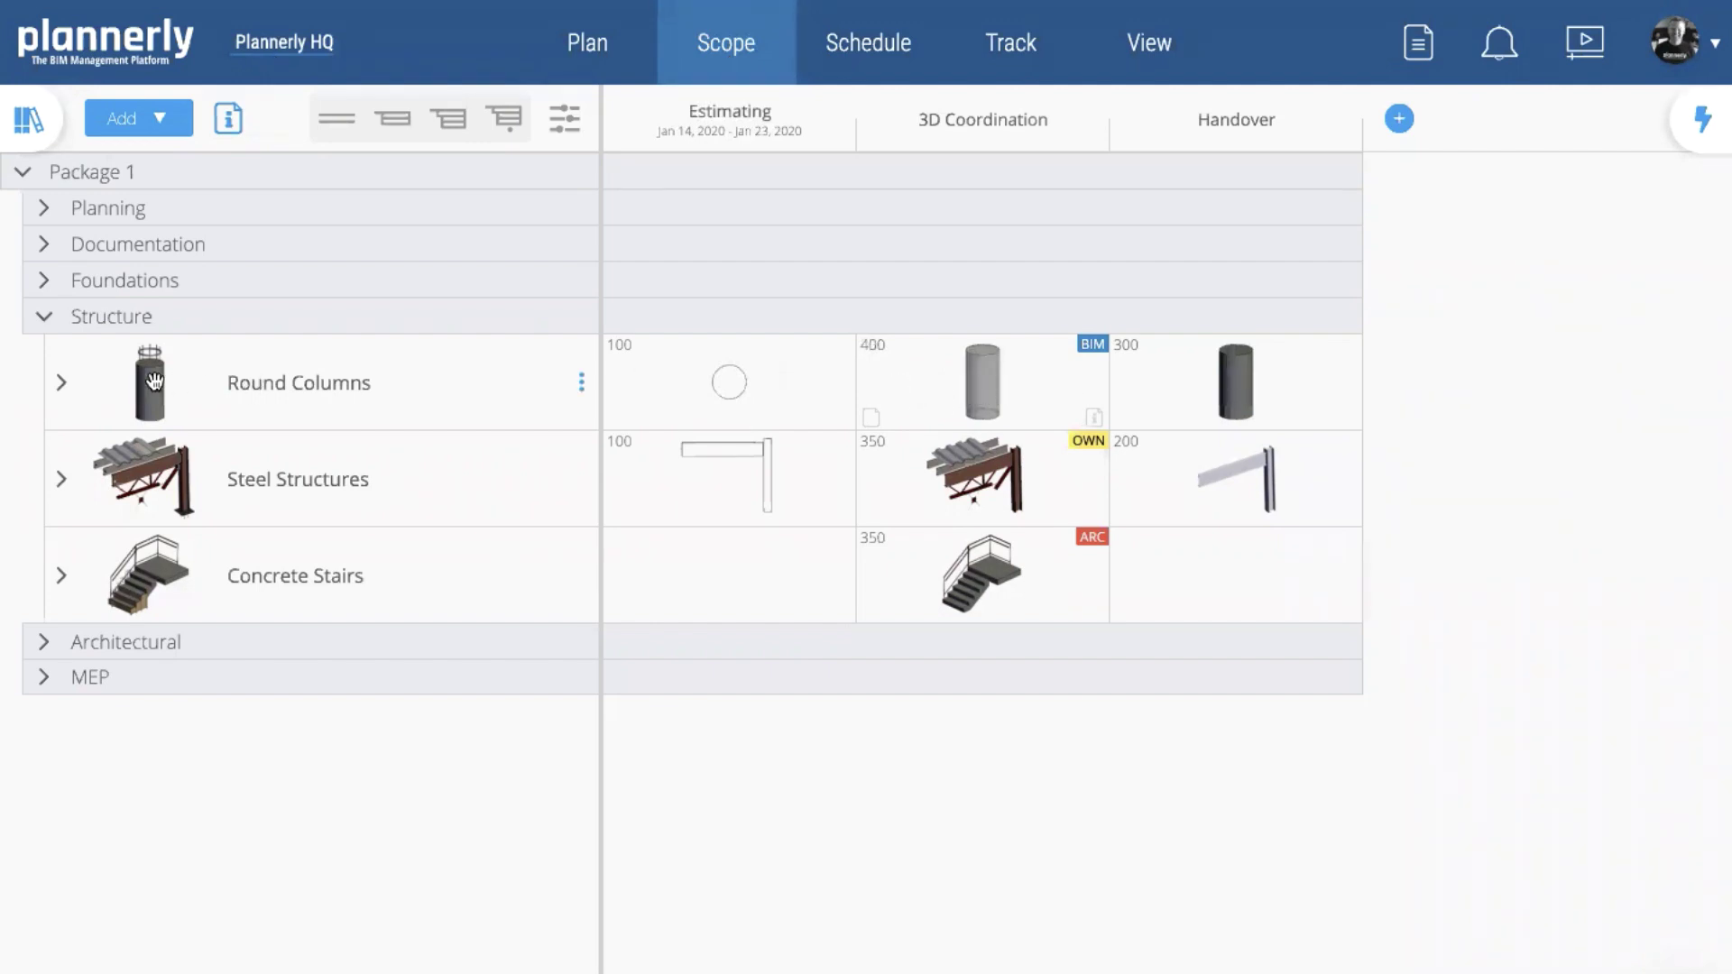
{"action": "left_click", "coordinate": [475, 410]}
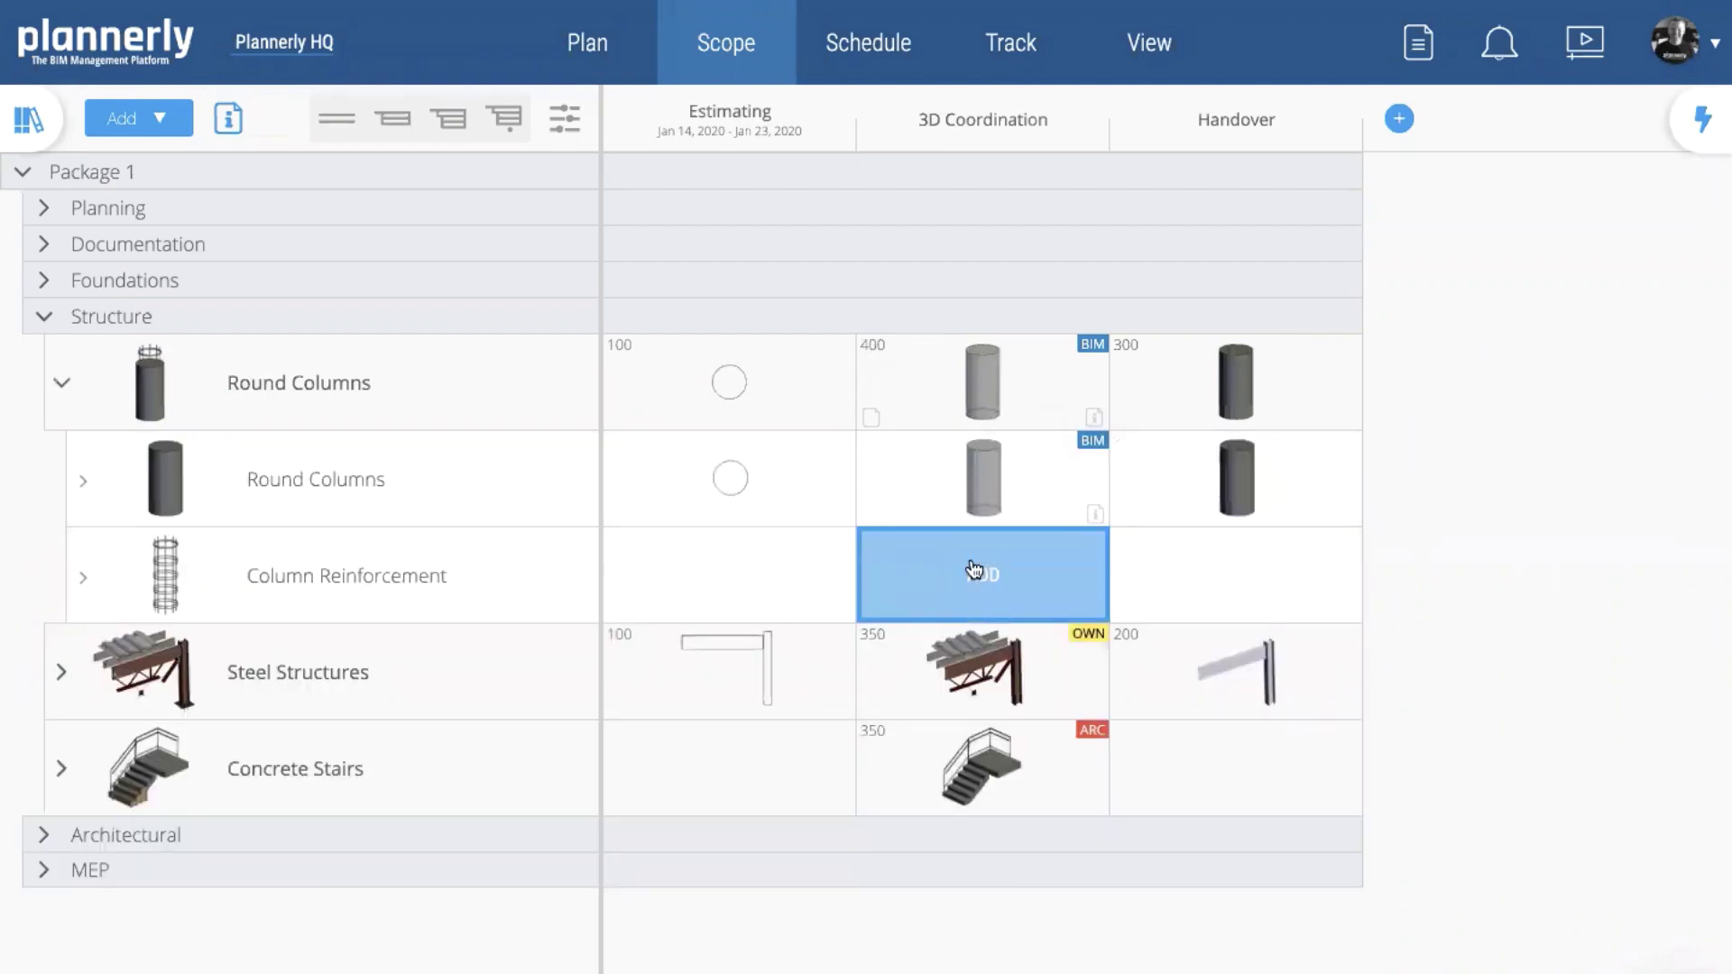
{"action": "left_click", "coordinate": [974, 568]}
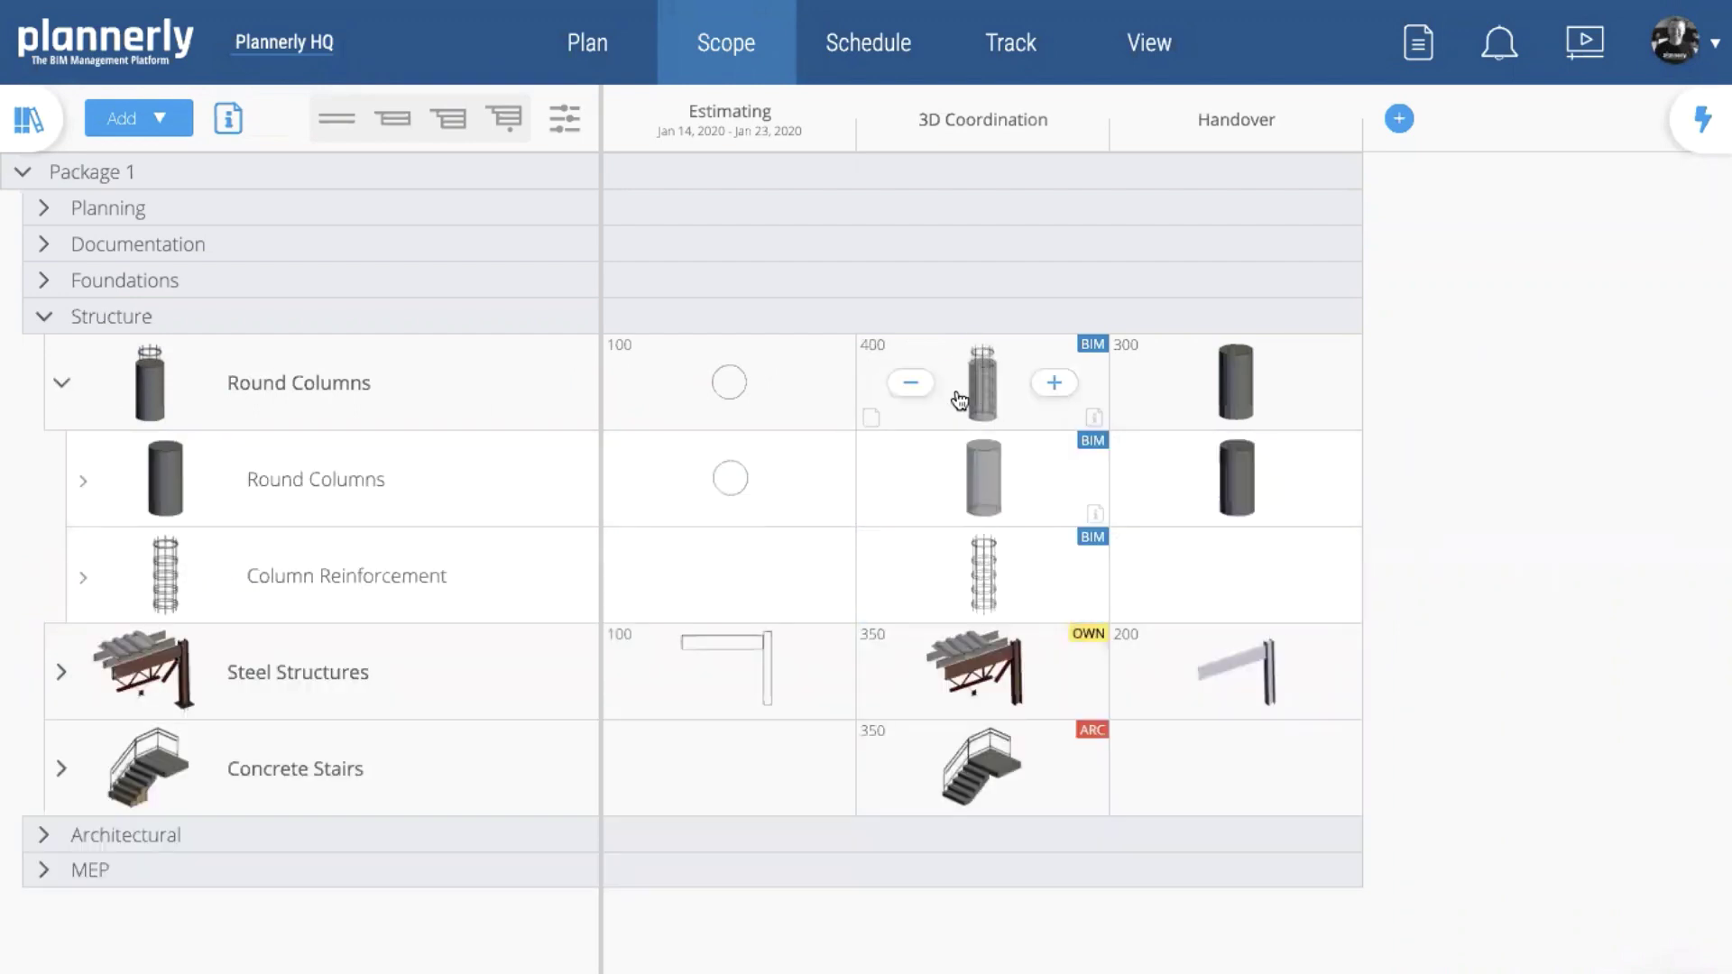
{"action": "left_click", "coordinate": [63, 382]}
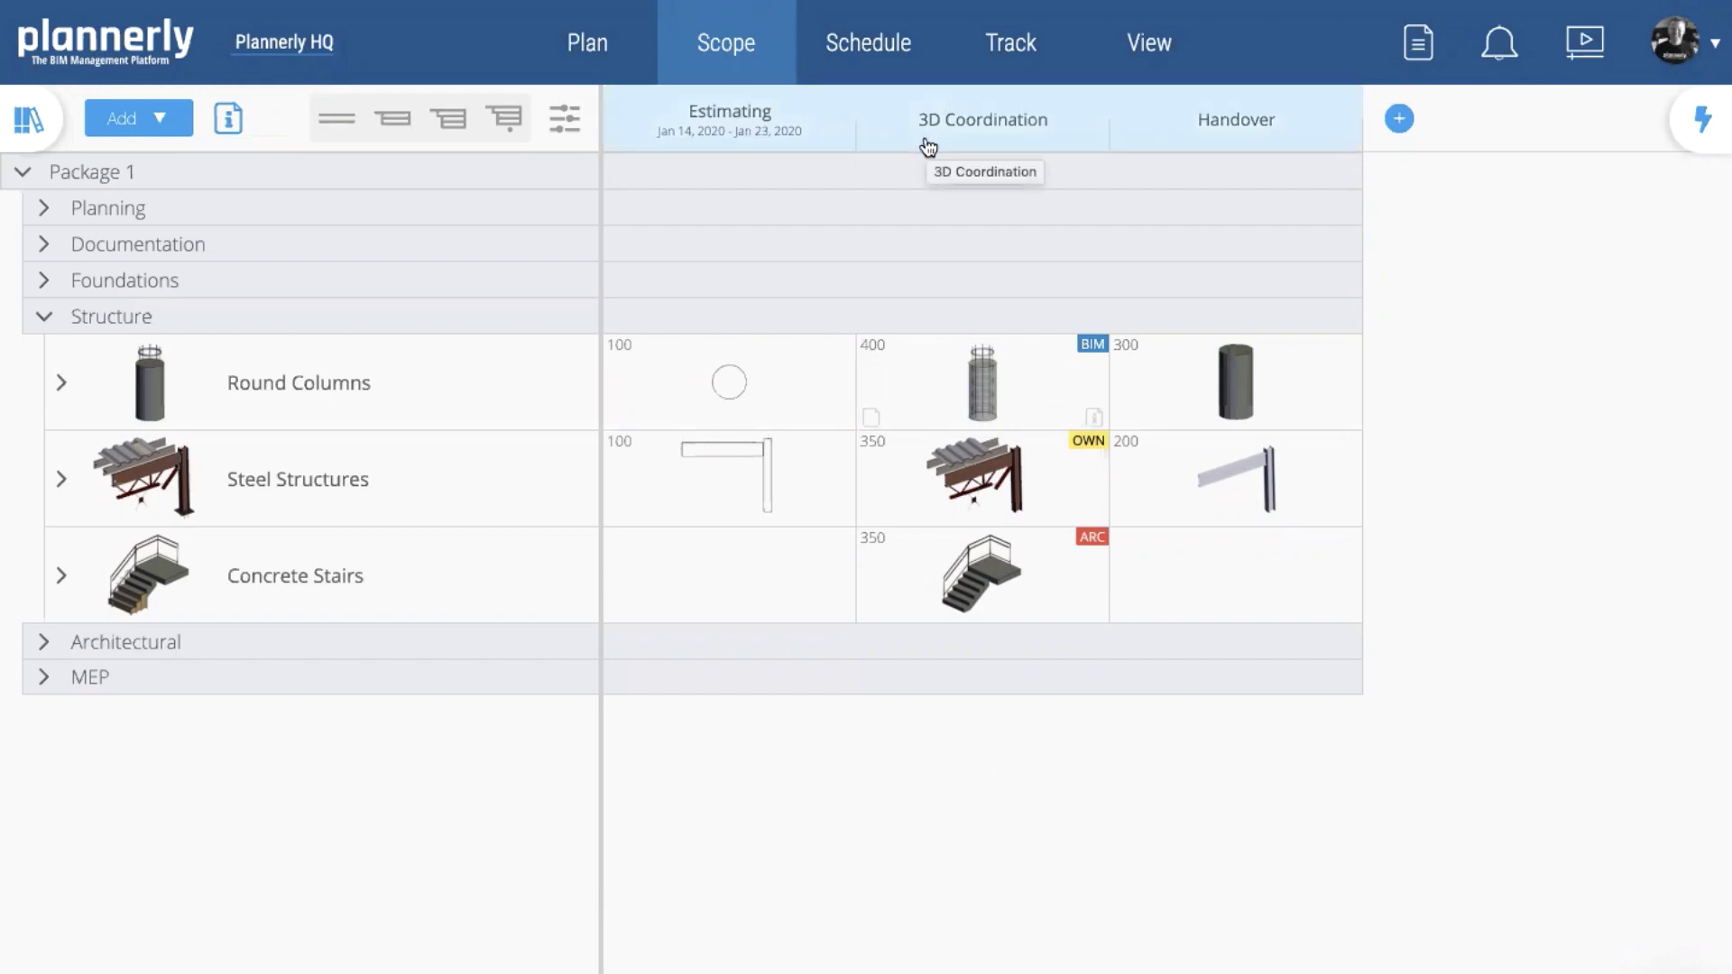
{"action": "mouse_move", "coordinate": [943, 366]}
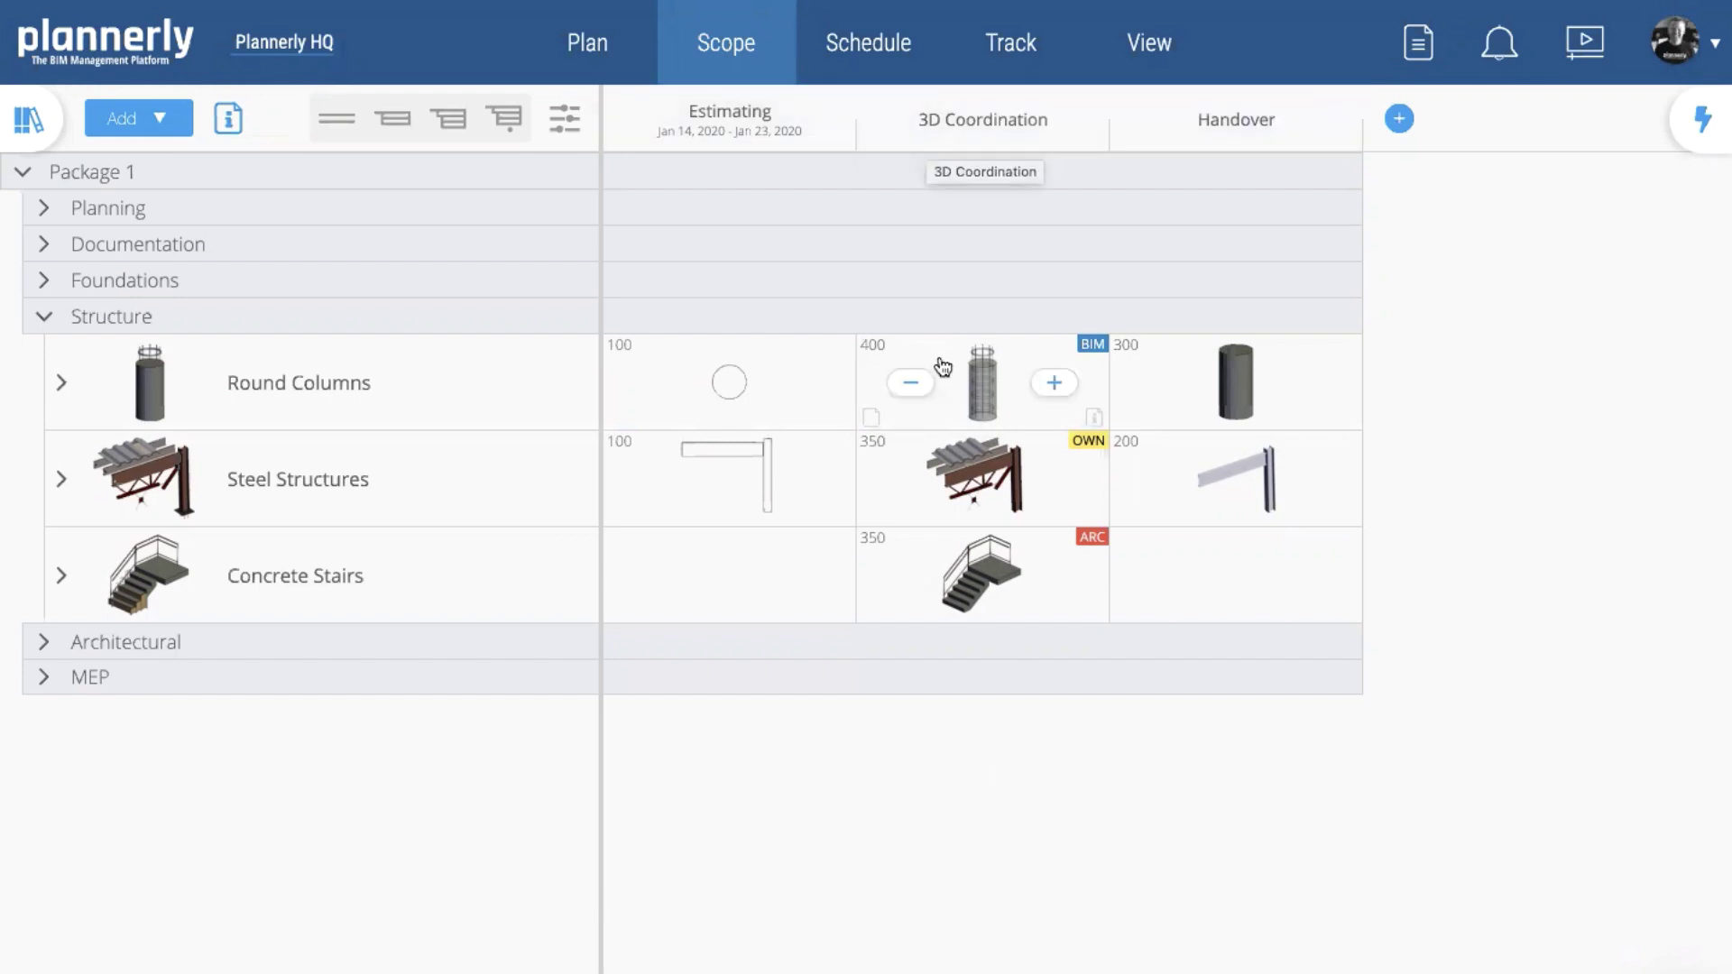
{"action": "left_click", "coordinate": [873, 47]}
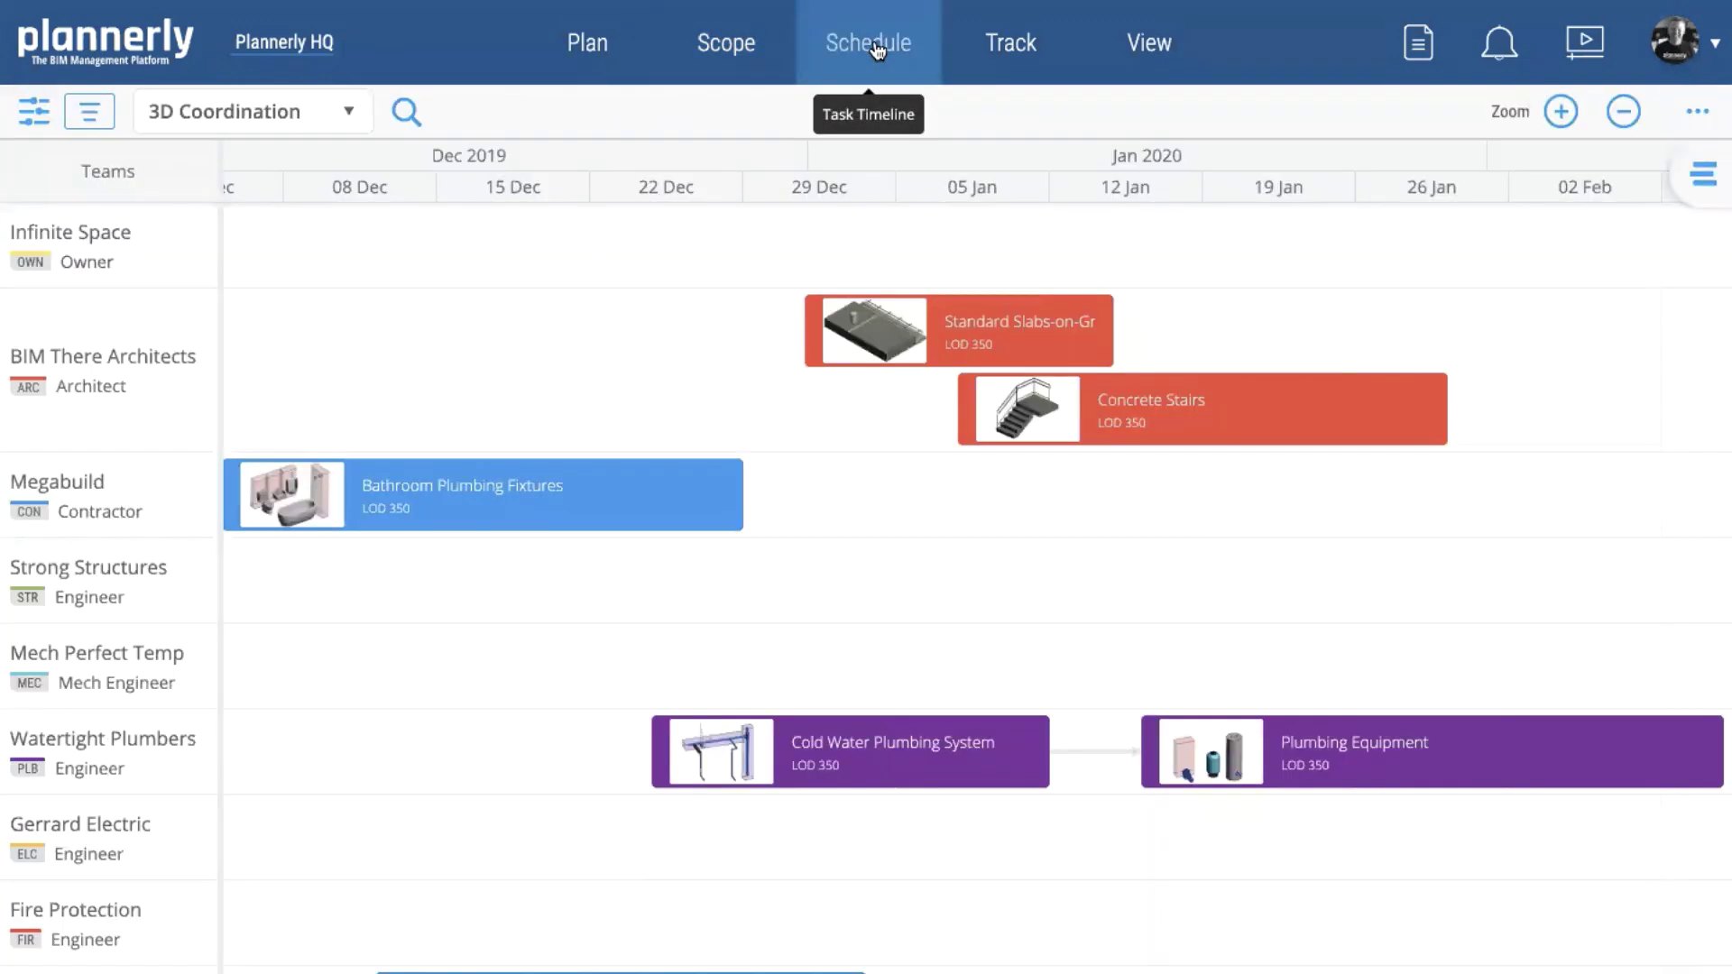